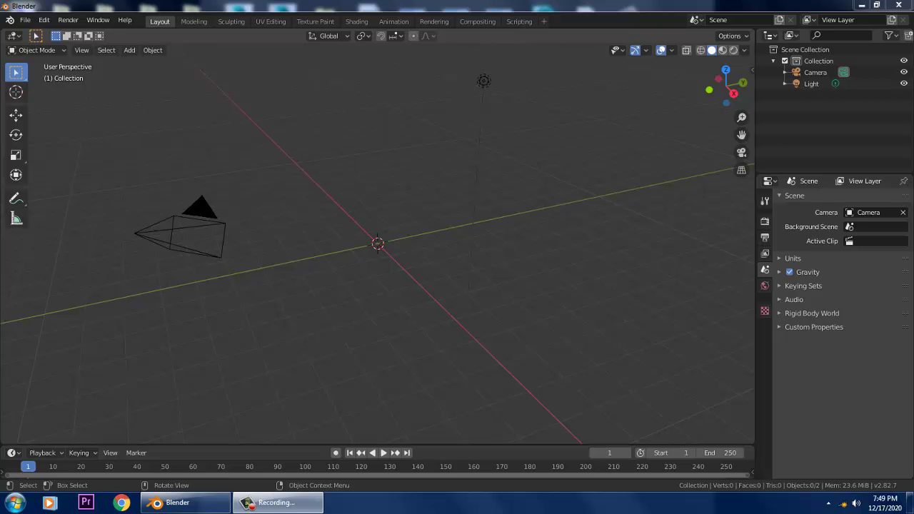
Add front.jpg from the desktop's Car blueprints folder as a reference image in front view, and raise it about 1.70 m along Z
middle_click_drag(377, 247, 365, 242)
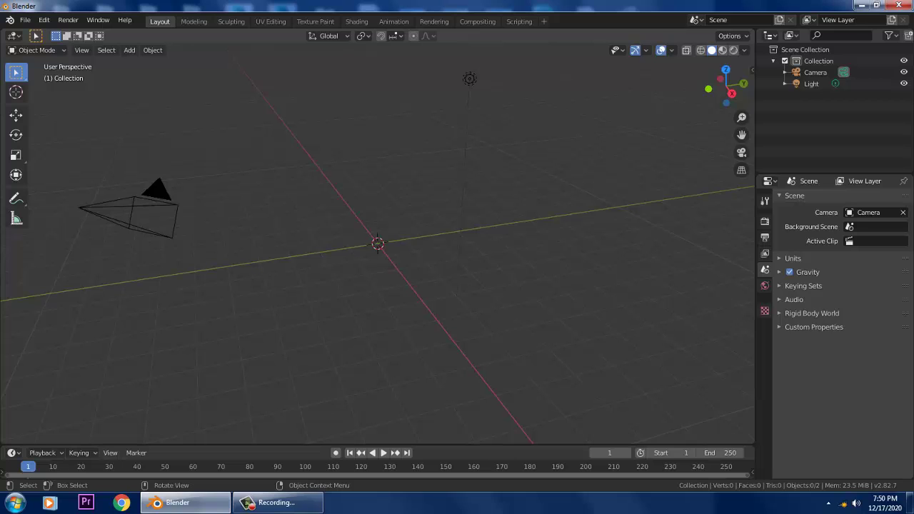
key("KP_1")
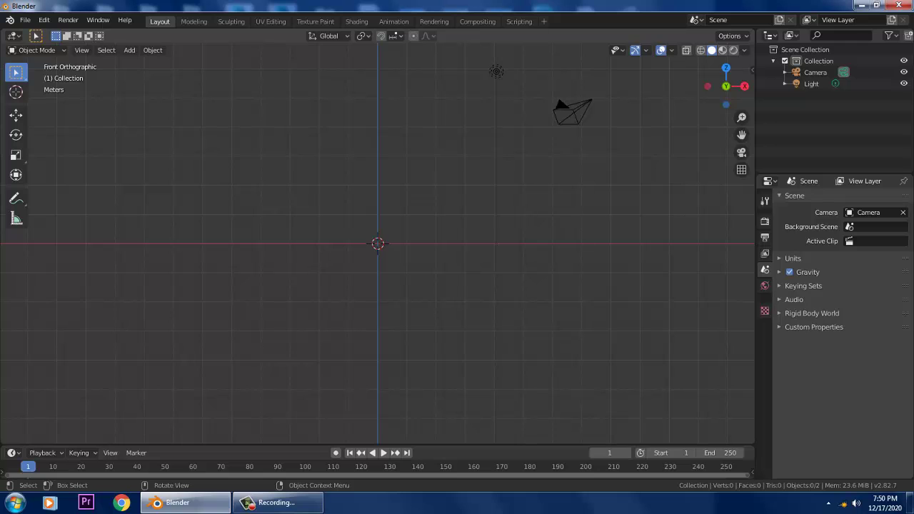
left_click(129, 50)
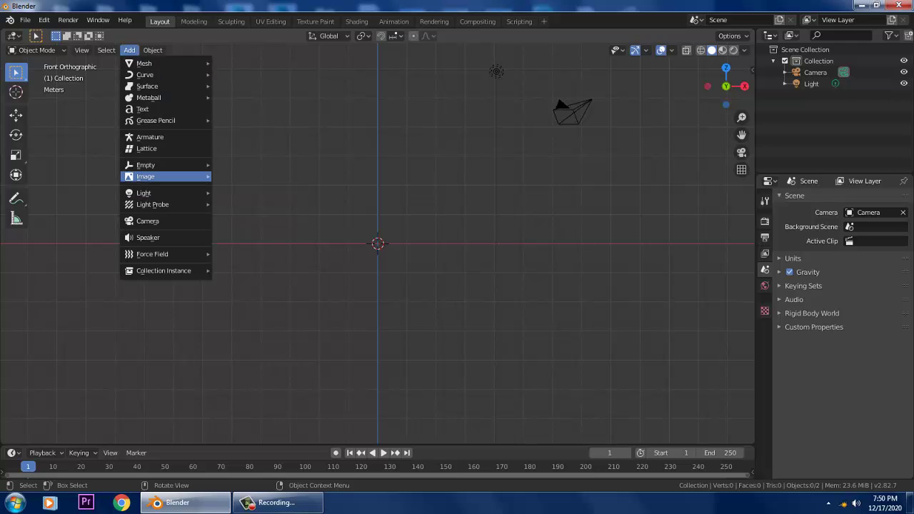
mouse_move(146, 176)
left_click(242, 175)
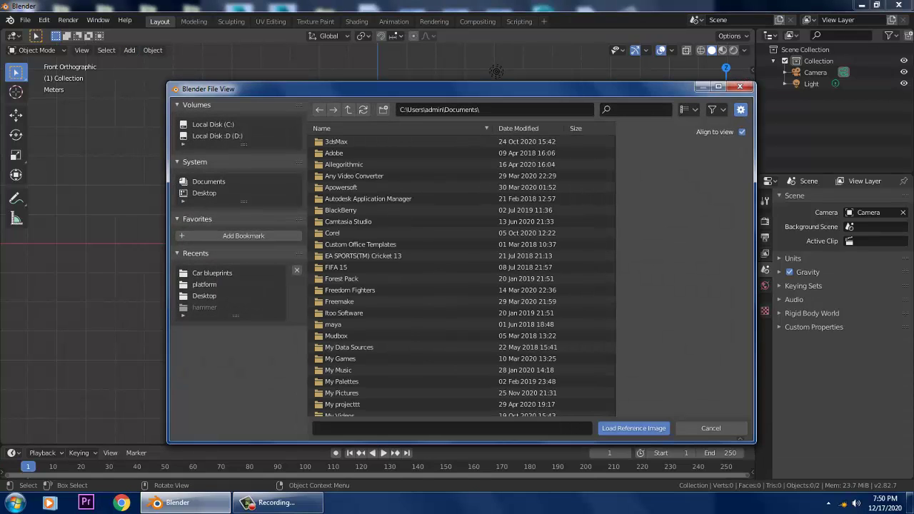
left_click(204, 295)
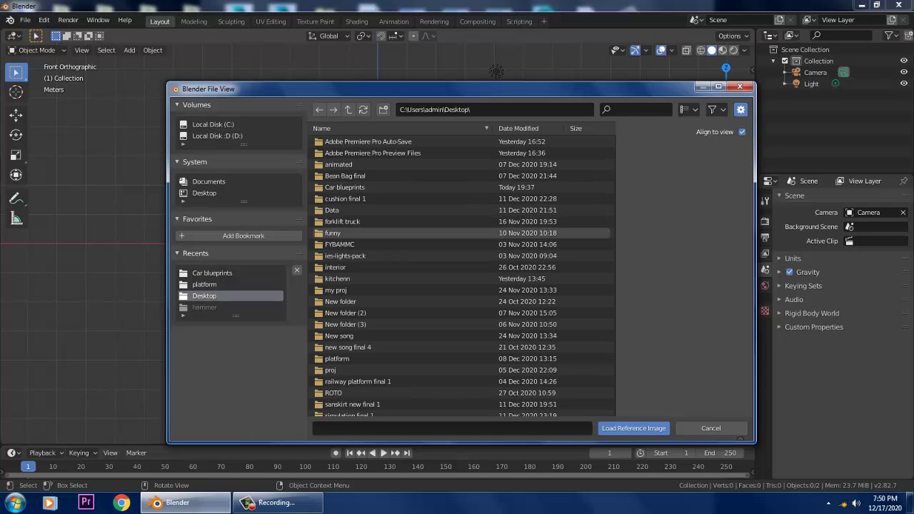
double_click(345, 187)
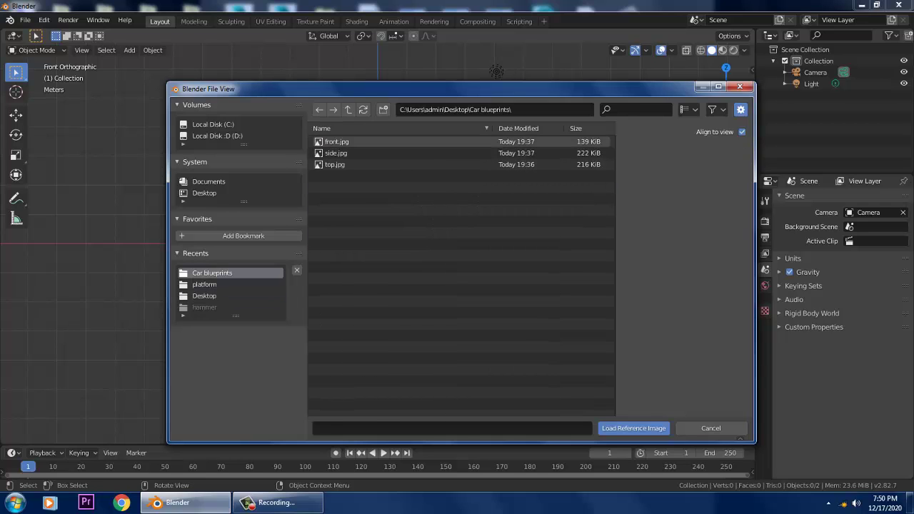
double_click(337, 142)
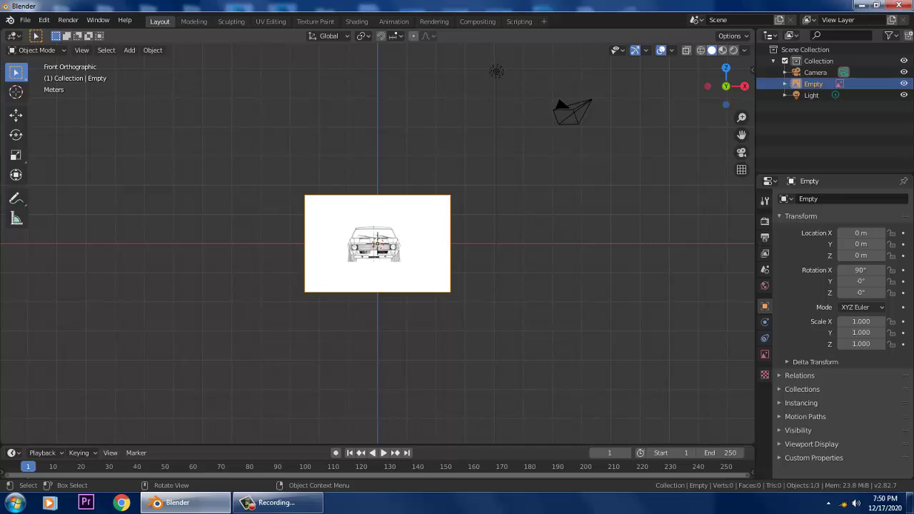
left_click(15, 115)
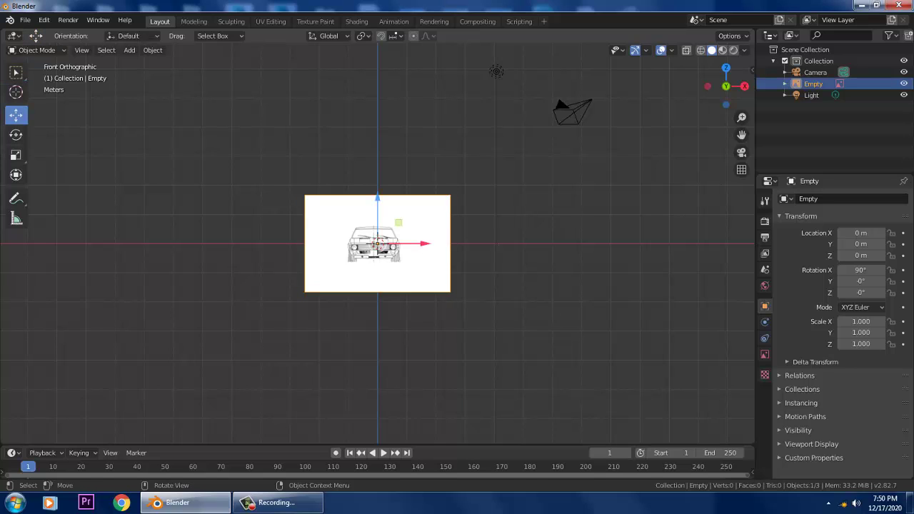
left_click_drag(377, 199, 377, 149)
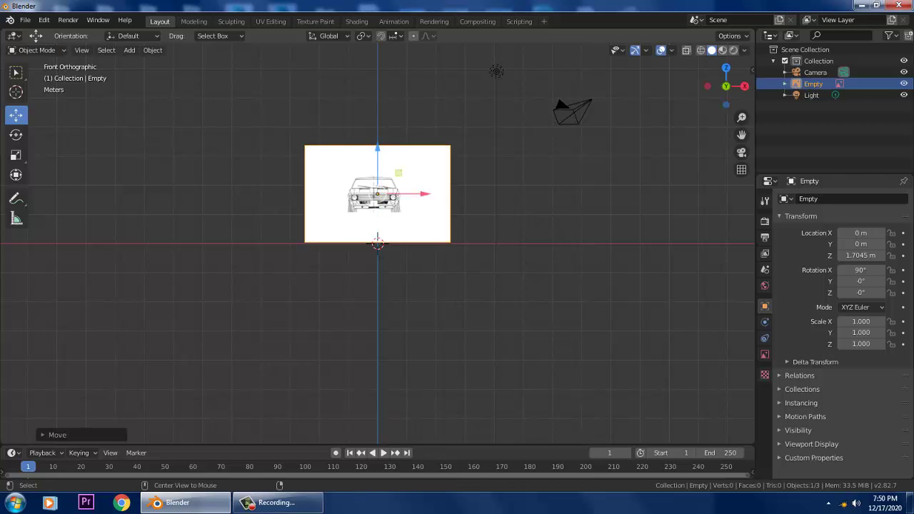
Switch the viewport to the top orthographic view
key("KP_3")
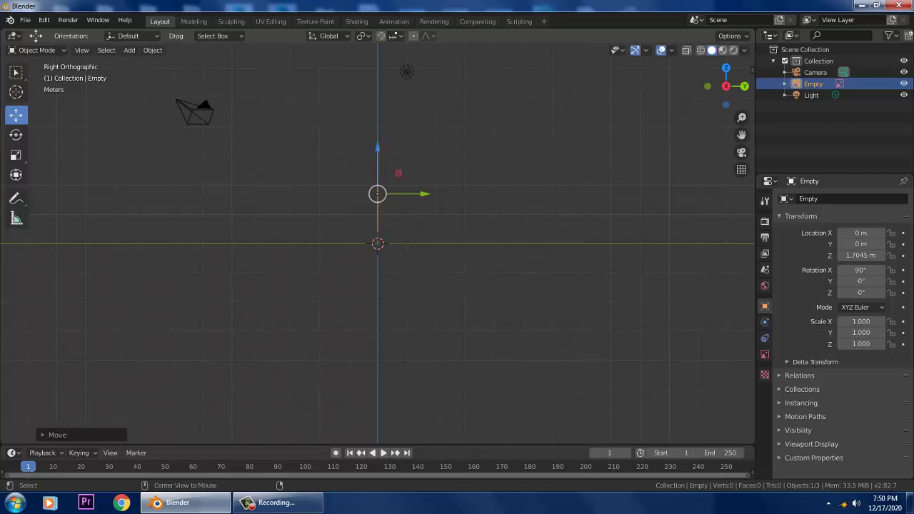
key("KP_1")
key("Right")
key("KP_7")
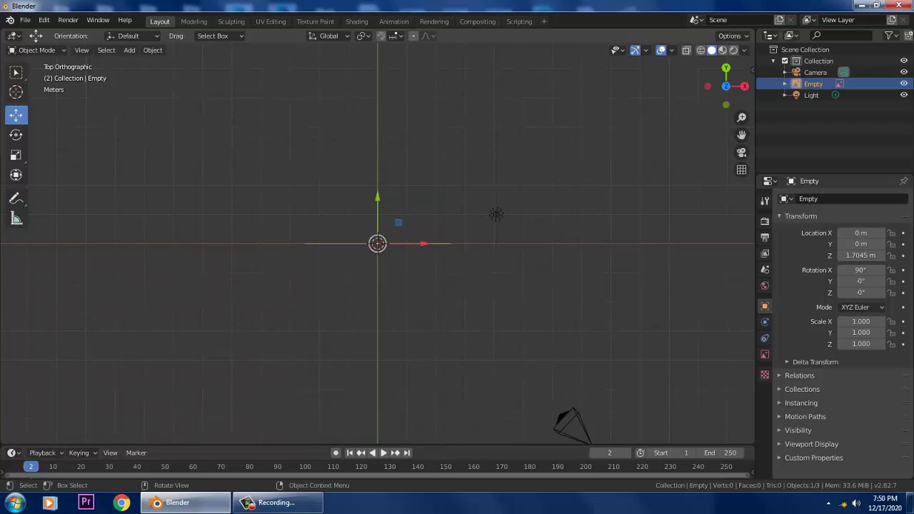
left_click(129, 50)
mouse_move(152, 50)
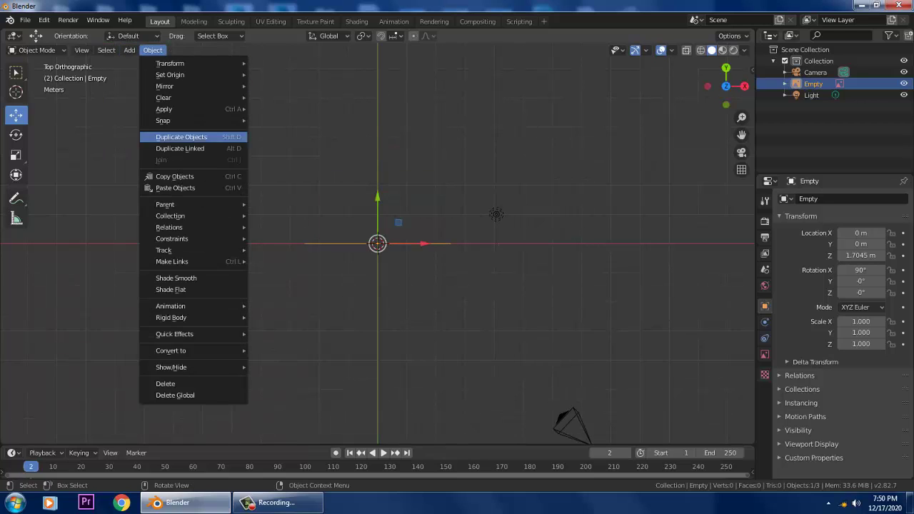
mouse_move(146, 177)
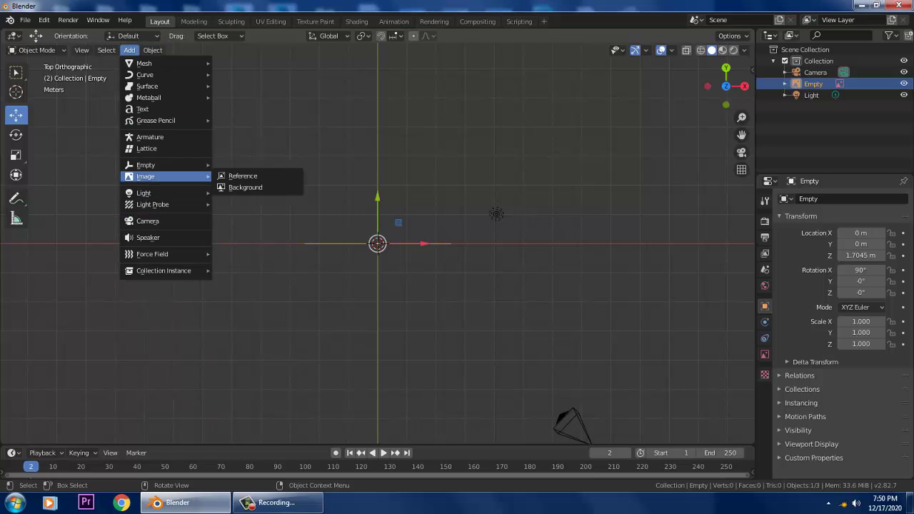
left_click(243, 176)
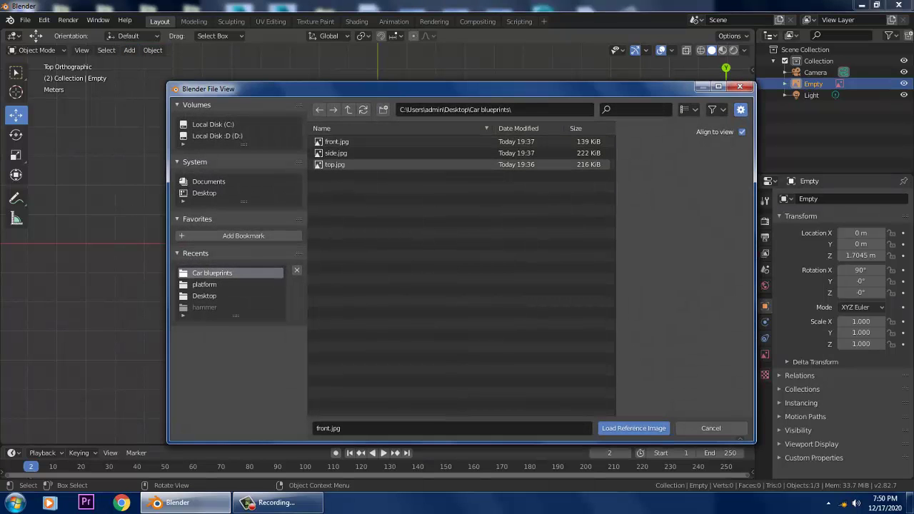
double_click(343, 165)
left_click_drag(377, 194, 377, 141)
key("ctrl+z")
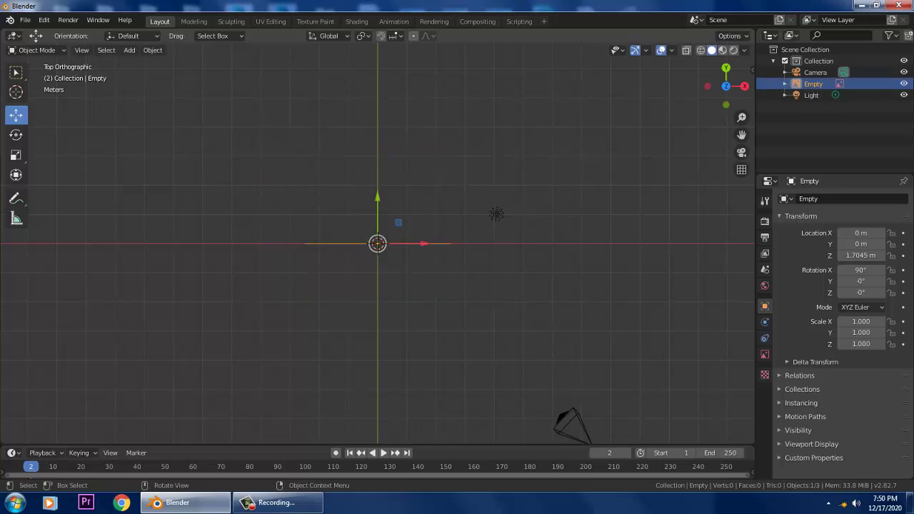
Add top.jpg as a reference image aligned to the top view, and move it about 1.68 m along Y
left_click(129, 50)
mouse_move(150, 165)
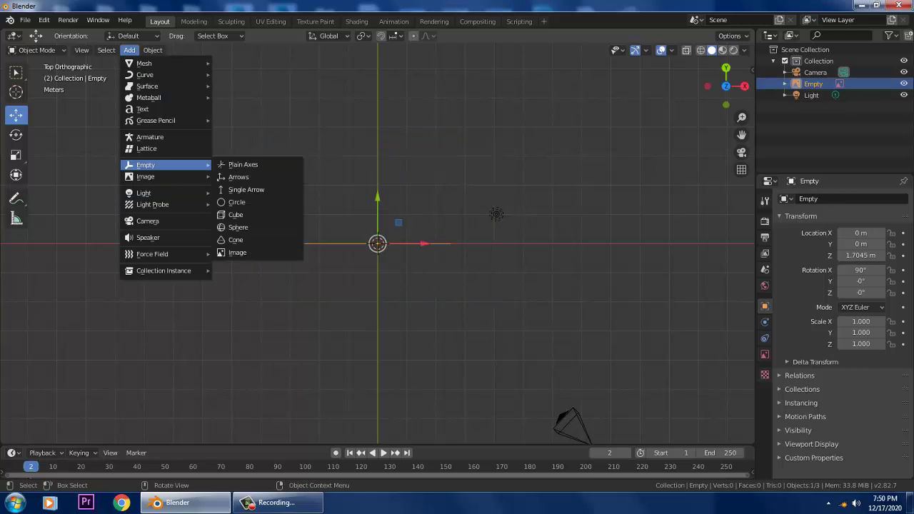
left_click(242, 177)
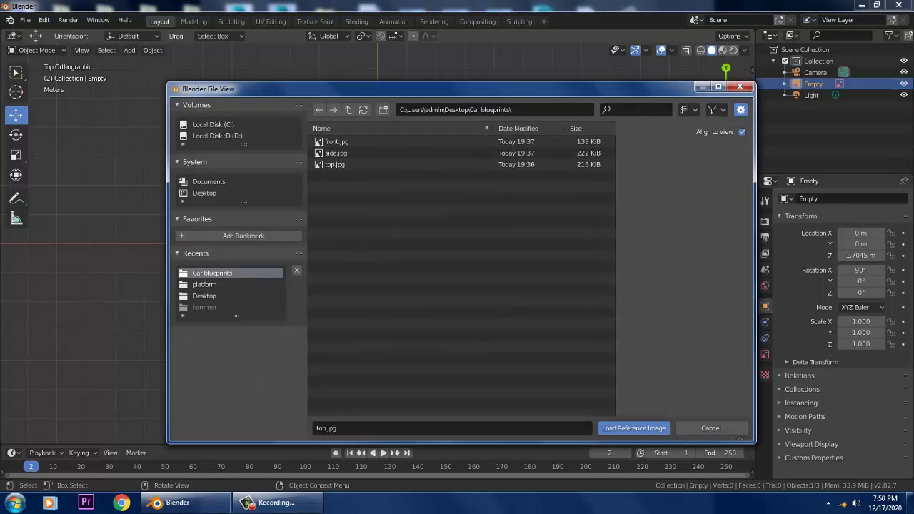
double_click(335, 164)
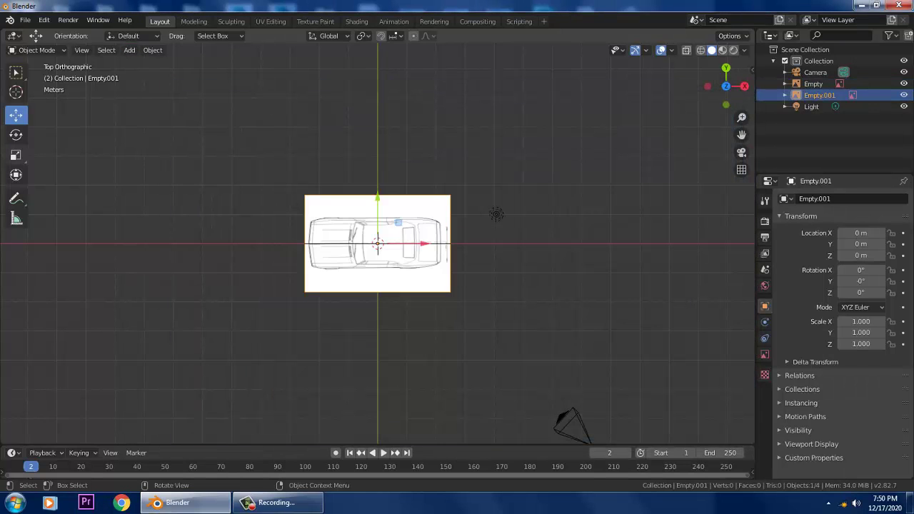
left_click(242, 207)
left_click(357, 235)
left_click_drag(378, 199, 377, 149)
Add side.jpg as a reference image aligned to the left orthographic view
middle_click_drag(379, 168, 461, 150)
middle_click_drag(350, 214, 521, 118)
middle_click_drag(399, 214, 351, 236, "alt")
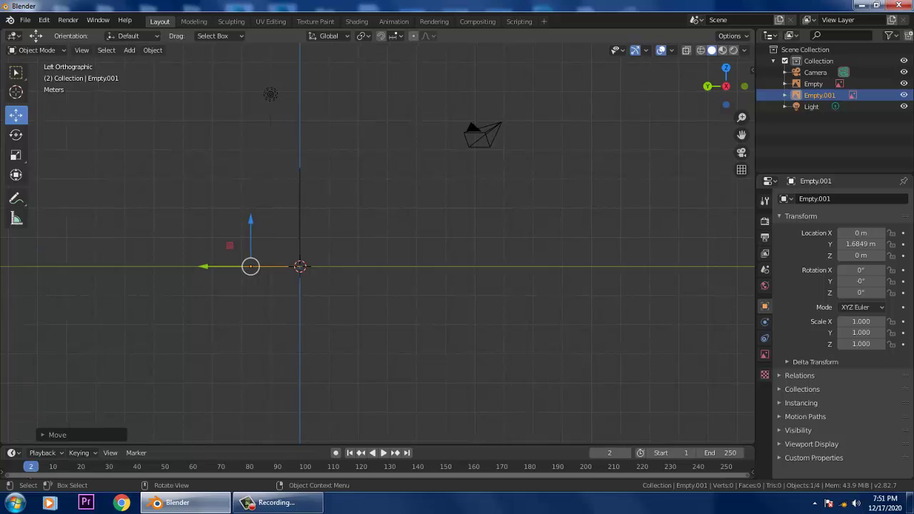
left_click(129, 50)
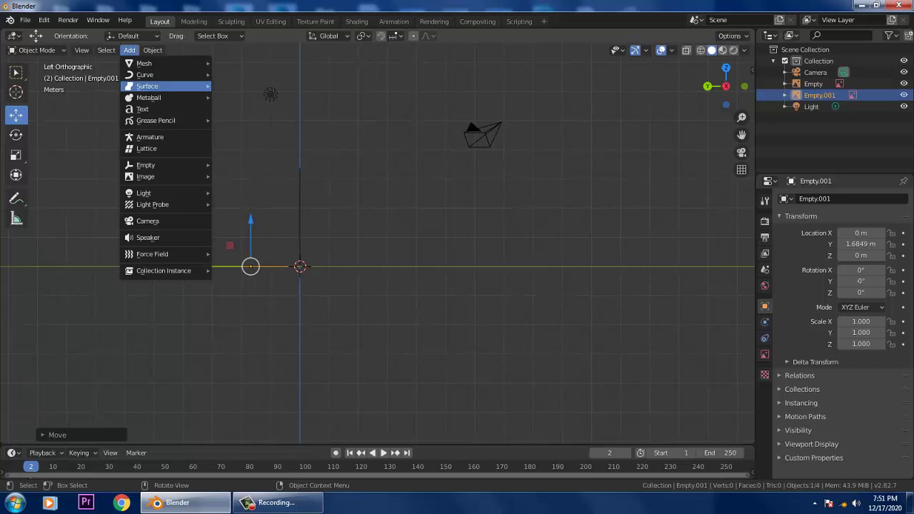
mouse_move(164, 176)
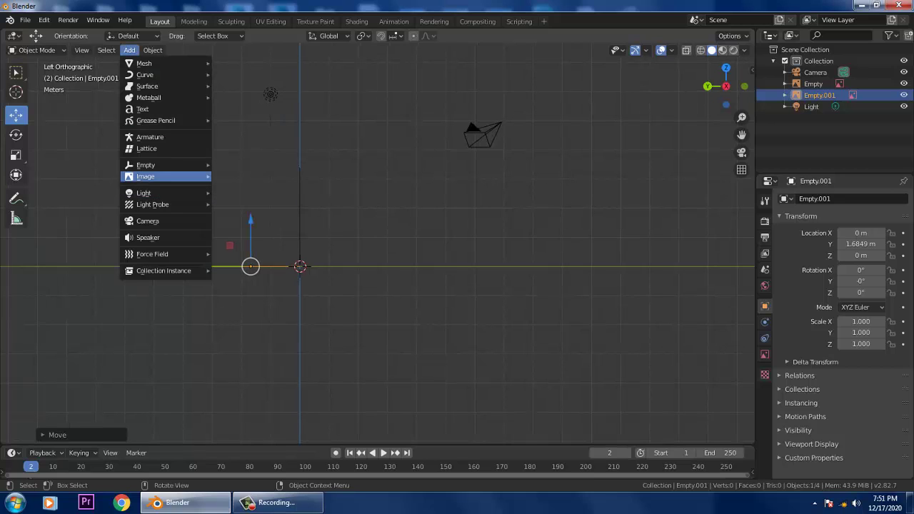
left_click(242, 176)
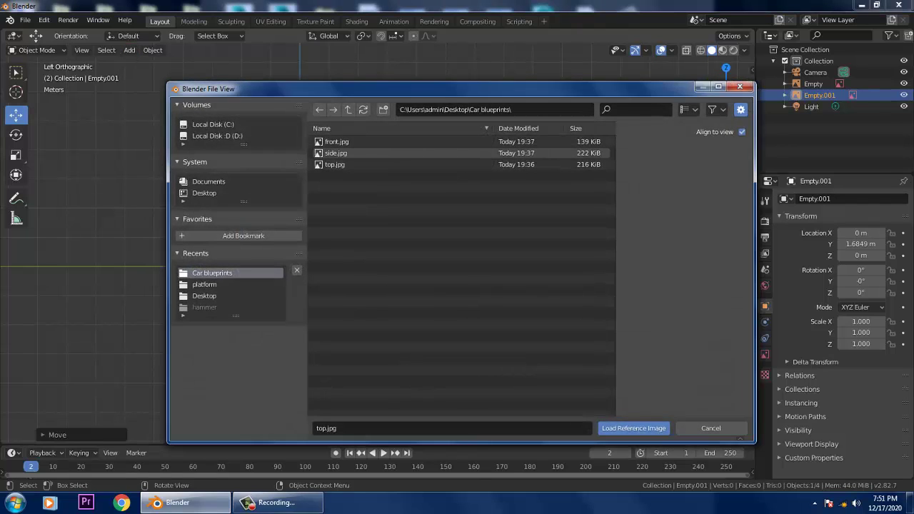
double_click(336, 153)
Raise the side blueprint to about 1.68 m on Z and move it along X to about -3.46 m
left_click_drag(300, 224, 299, 174)
middle_click_drag(300, 173, 360, 246)
middle_click_drag(284, 247, 427, 250)
left_click_drag(378, 284, 470, 252)
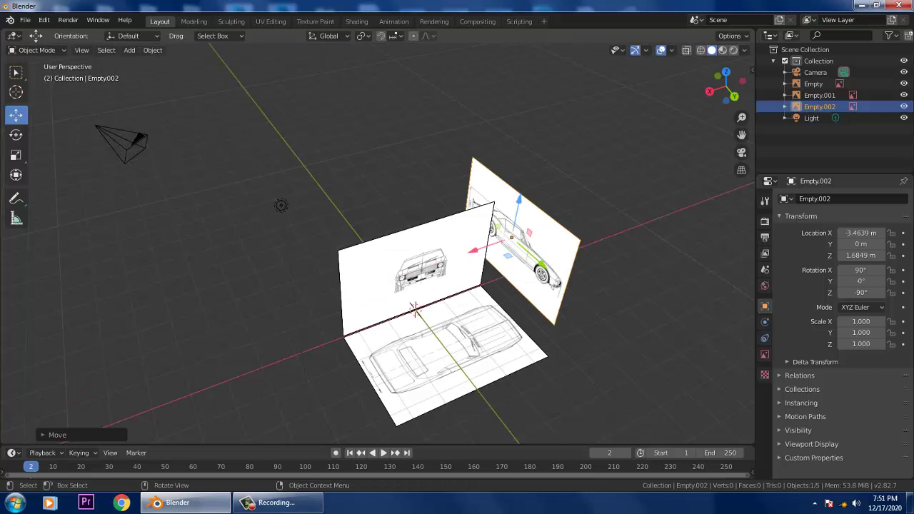
Move the side blueprint along Y to about 2.54 m so it starts level with the front blueprint
key("g")
key("y")
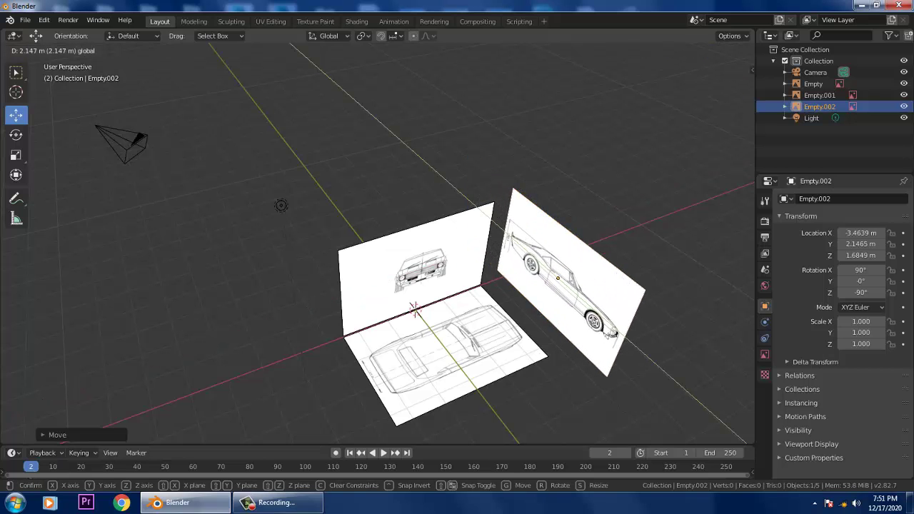
left_click_drag(593, 309, 586, 303)
middle_click_drag(586, 302, 703, 320)
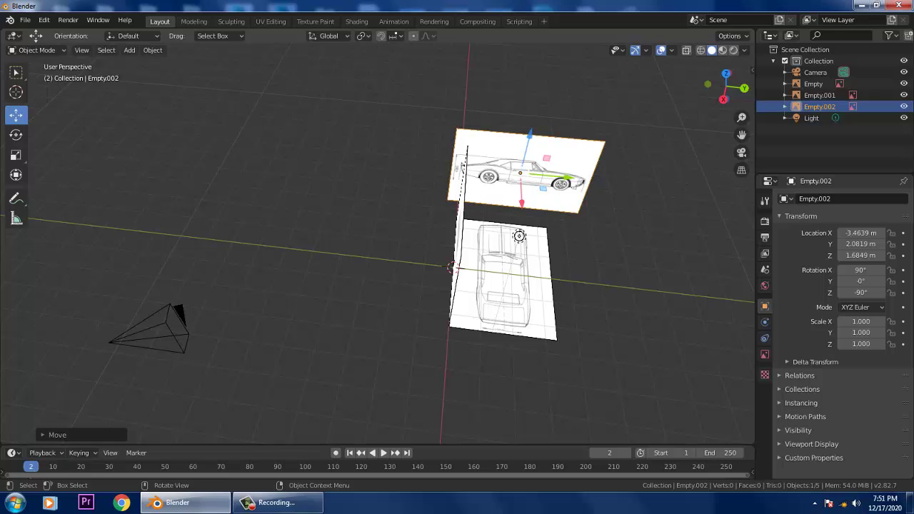
left_click_drag(567, 177, 583, 178)
middle_click_drag(583, 179, 547, 179)
Rotate the top blueprint about Z, trying 90° before settling on -90° to match the side blueprint's direction
left_click(464, 218)
left_click(500, 318)
middle_click_drag(500, 318, 461, 316)
middle_click_drag(353, 247, 352, 245)
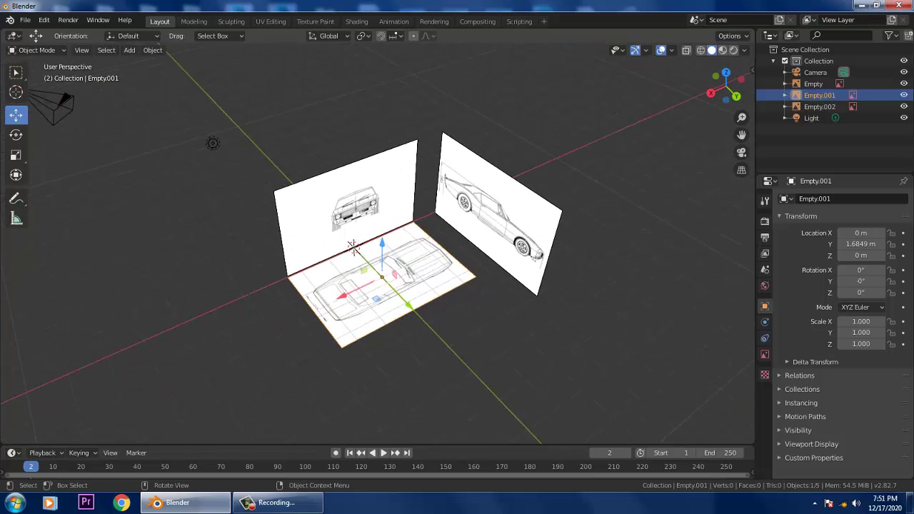
left_click(16, 135)
left_click(860, 293)
type("90")
key("Return")
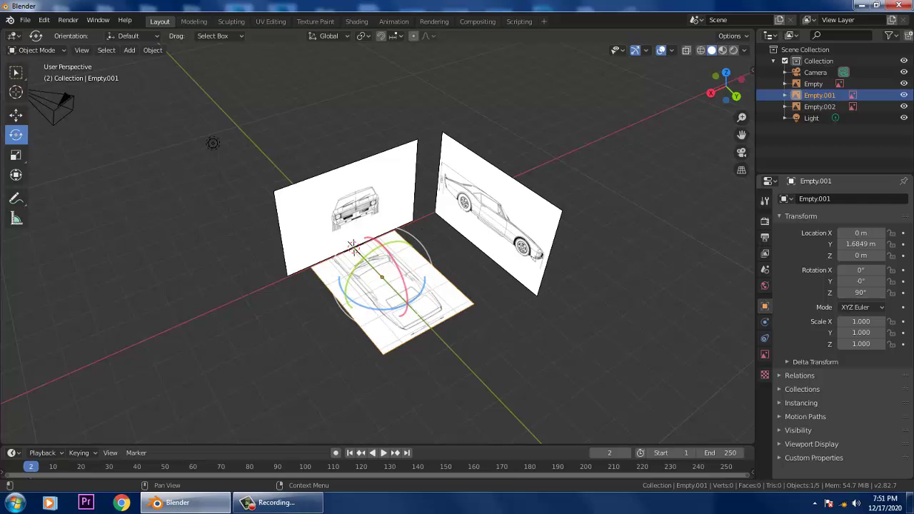
left_click(861, 292)
type("--90")
key("Return")
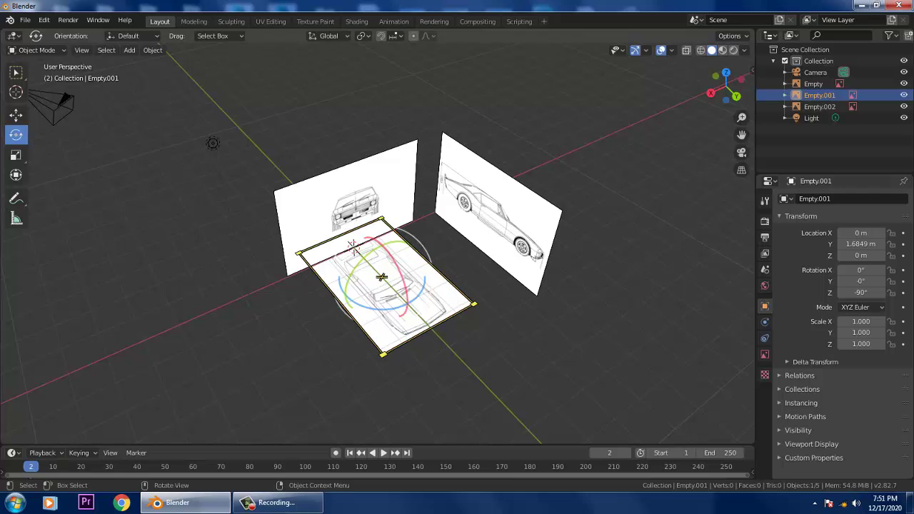
Move the top blueprint along Y until its rear edge meets the front blueprint's base, and nudge it slightly along negative X
middle_click_drag(389, 289, 464, 289)
scroll(464, 290, "up", 1)
left_click(16, 115)
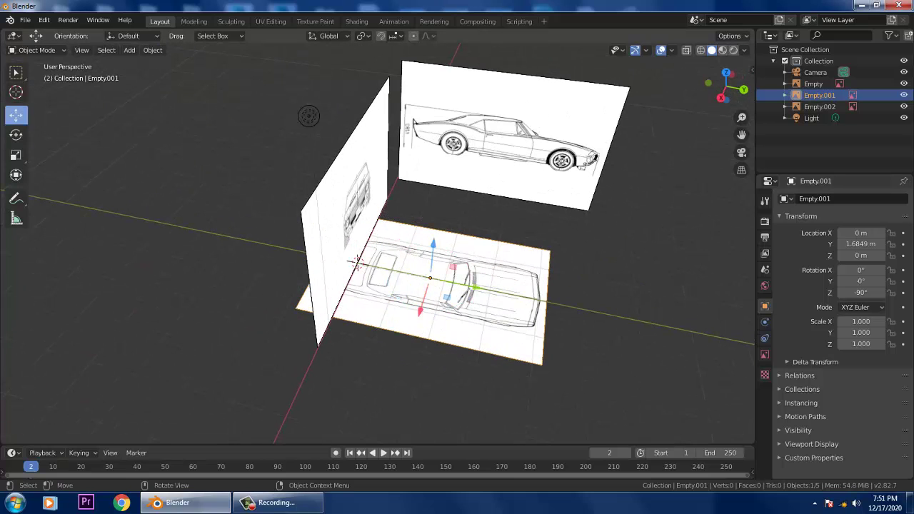
left_click_drag(476, 288, 514, 295)
middle_click_drag(515, 295, 384, 241)
left_click_drag(297, 267, 303, 267)
middle_click_drag(307, 270, 339, 283)
Move the side blueprint along X to about 2.55 m, against the front blueprint's opposite vertical edge
left_click(513, 227)
left_click_drag(471, 208, 148, 199)
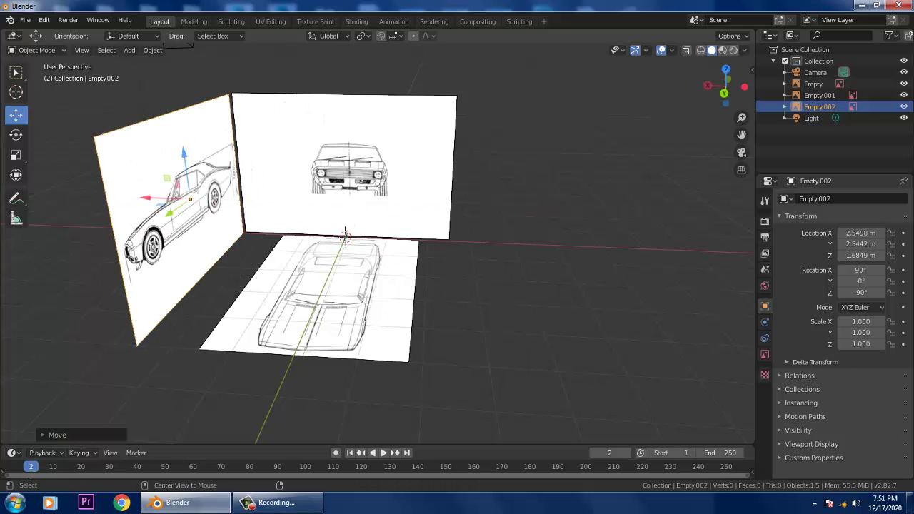
middle_click_drag(345, 235, 531, 287)
scroll(405, 254, "up", 2)
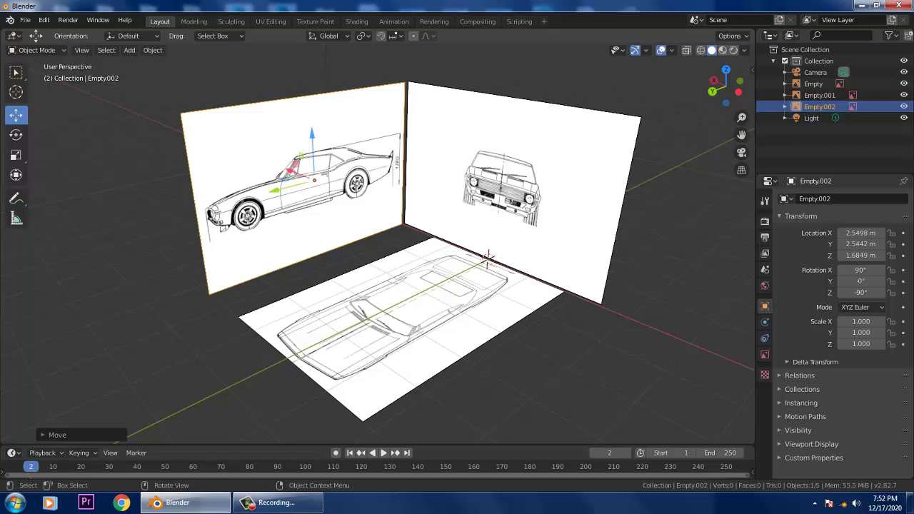
middle_click_drag(428, 251, 446, 259)
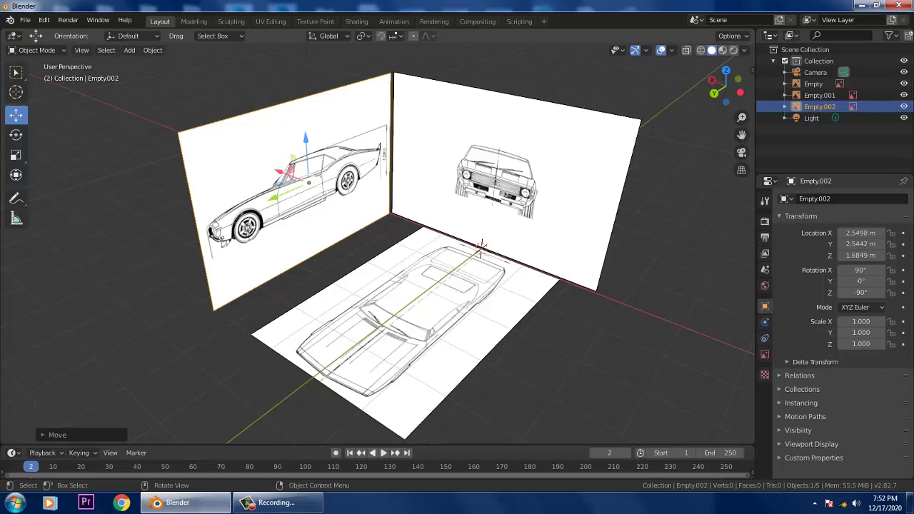
Check the side blueprint in the right view and frame the car outline on the top blueprint in top view
scroll(378, 246, "down", 4)
key("KP_3")
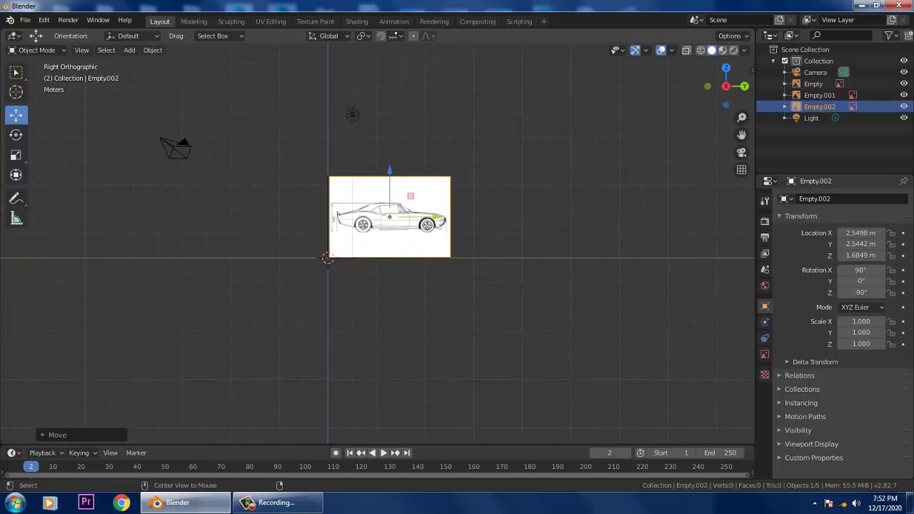
key("KP_7")
scroll(378, 243, "up", 1)
scroll(378, 244, "up", 5)
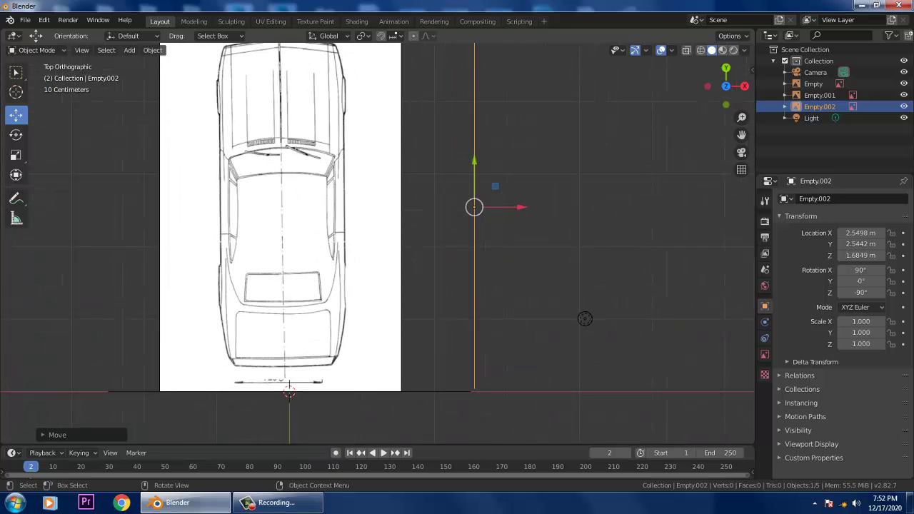
middle_click_drag(377, 244, 476, 290, "shift")
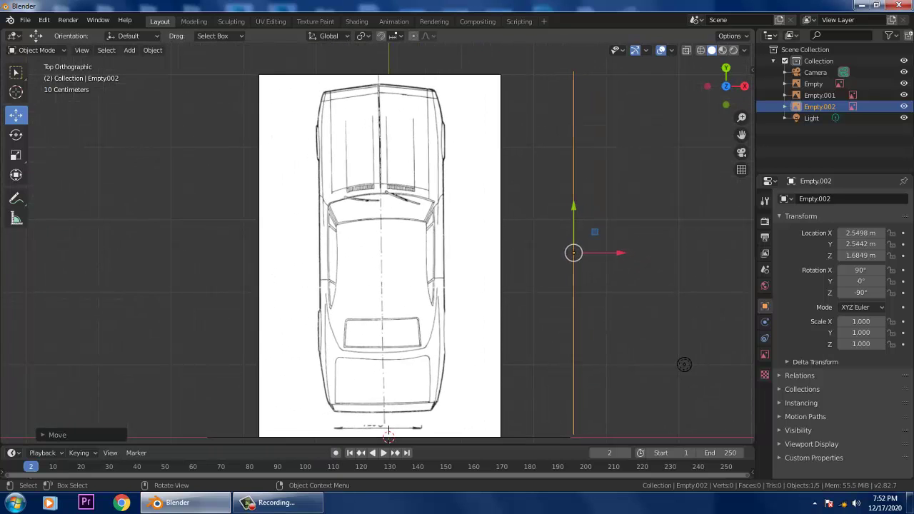
Add a mesh plane and move it along Y to about 3.92 m, over the hood of the top blueprint
left_click(129, 50)
mouse_move(143, 63)
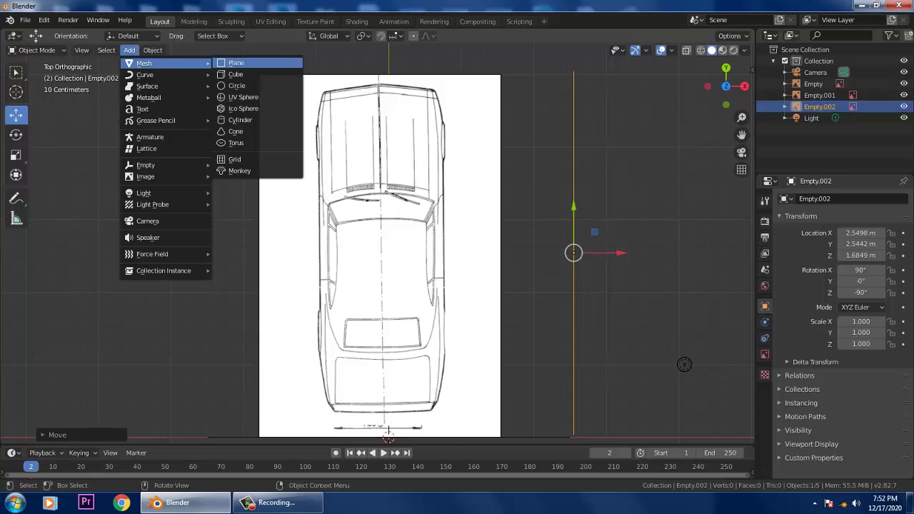
left_click(236, 63)
left_click_drag(389, 391, 388, 107)
scroll(388, 108, "up", 2)
middle_click_drag(392, 129, 401, 226, "shift")
Scale the plane to about 0.846 to fit the car's width and centre it at about -0.109 m in X
key("s")
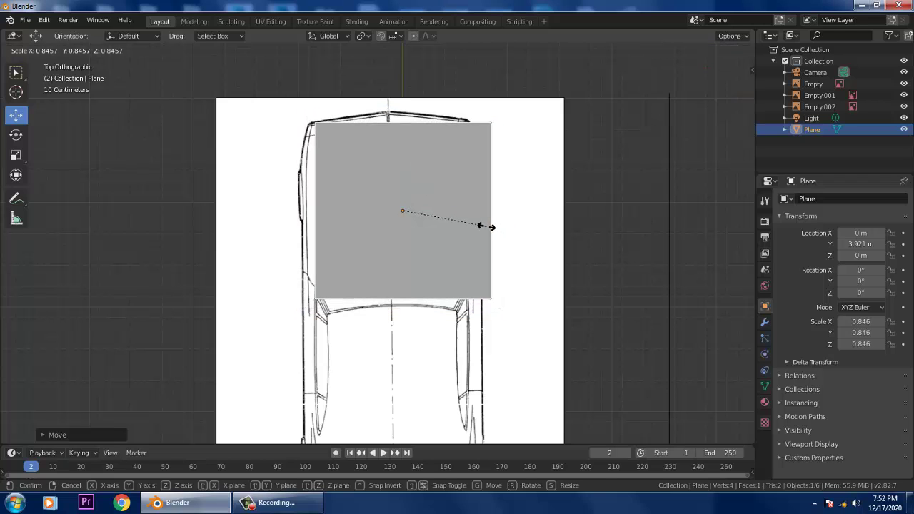
left_click(486, 227)
left_click_drag(448, 211, 437, 211)
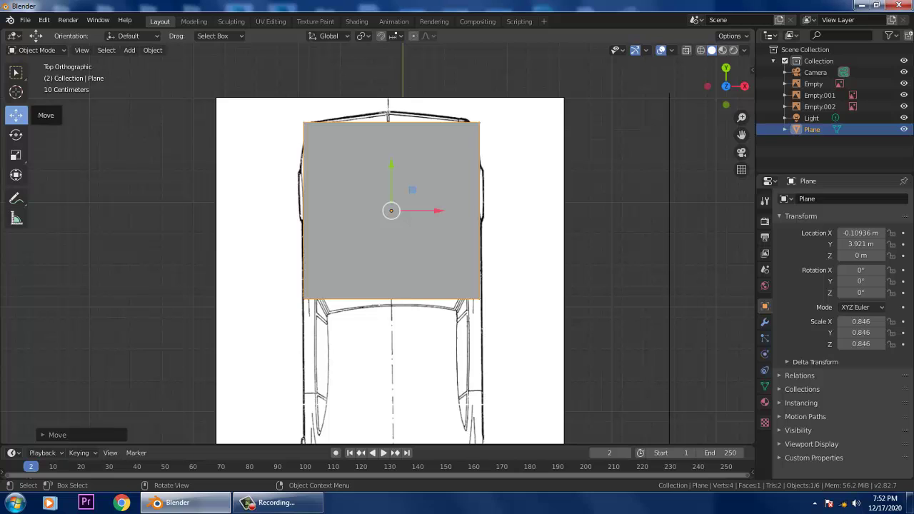
Put the plane in Edit Mode and add a lengthwise loop cut, slid onto the hood's centre line
left_click(36, 50)
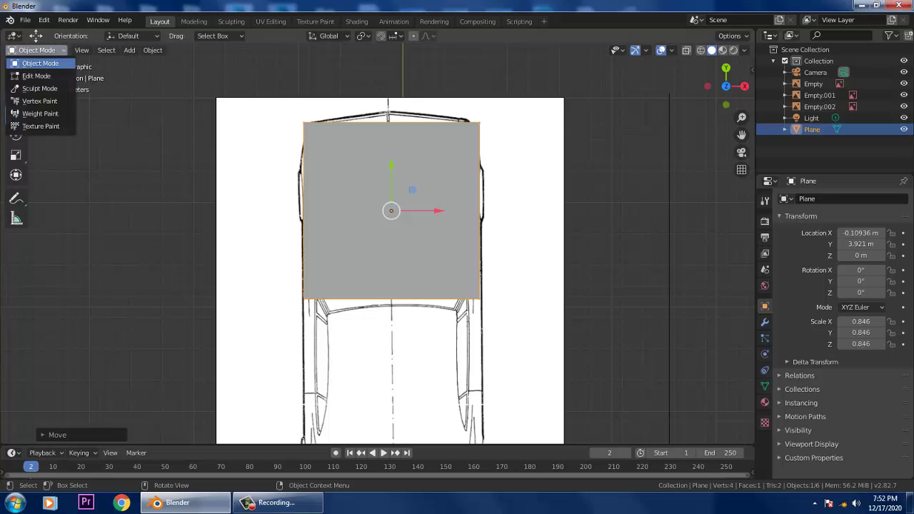
left_click(29, 76)
key("ctrl+r")
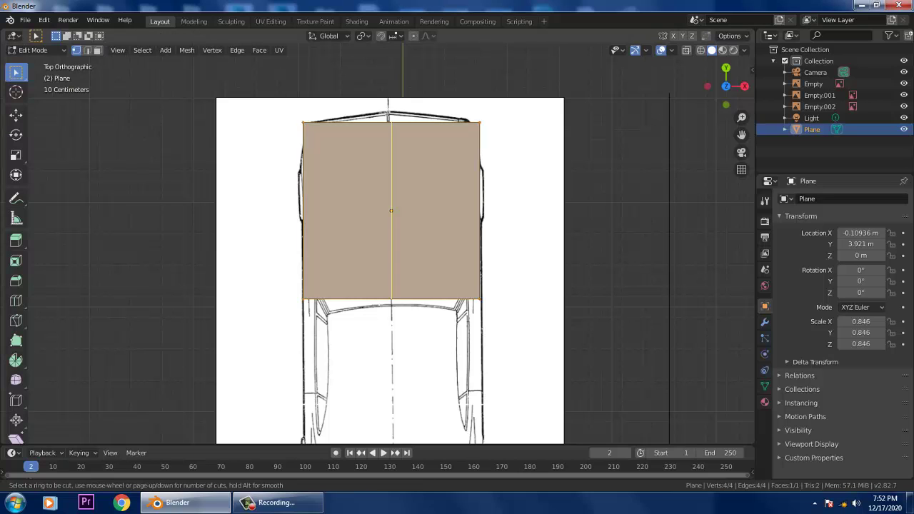
left_click(385, 129)
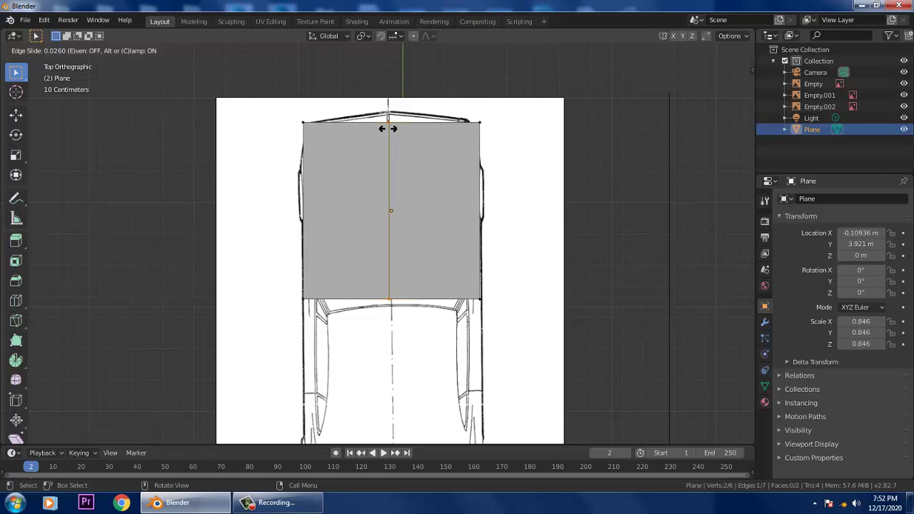
left_click(388, 129)
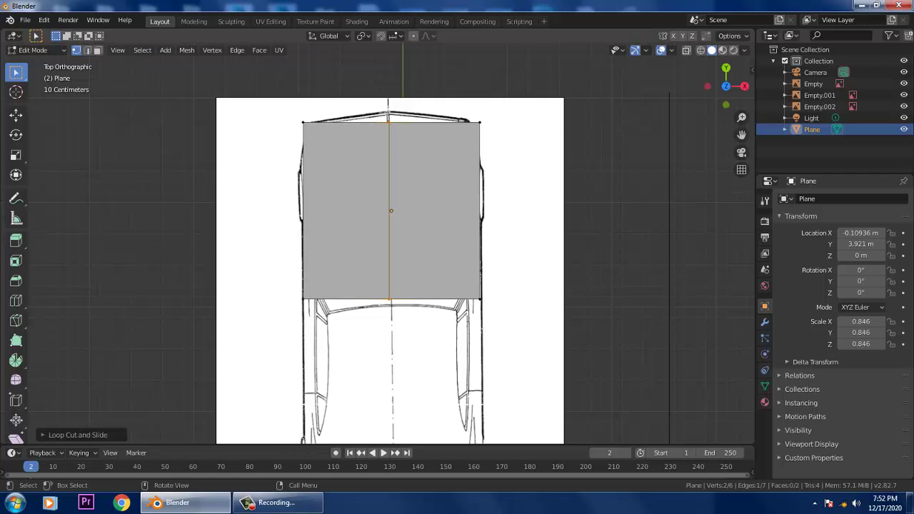
Delete the plane's face on the positive X side of the centre cut
left_click(97, 51)
left_click(435, 210)
key("x")
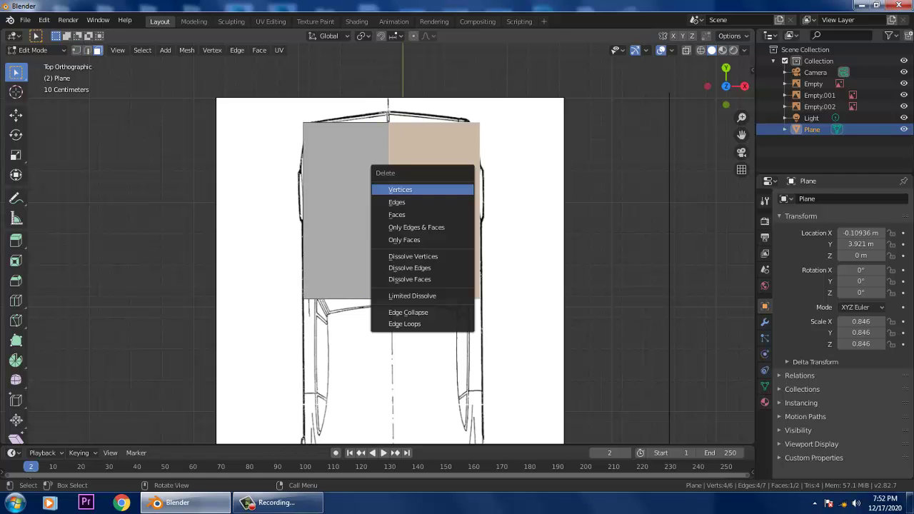
left_click(421, 215)
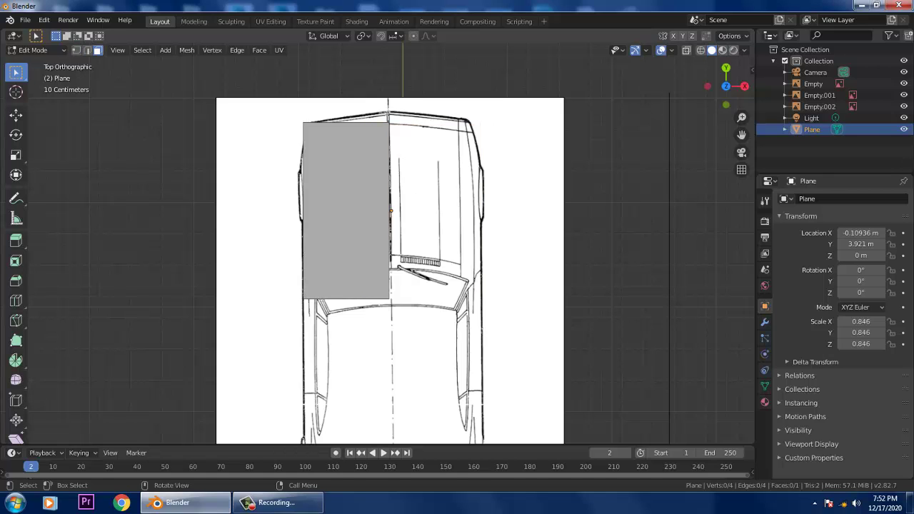
Move the half plane's rear edge forward along Y to the hood vents in front of the windshield
scroll(389, 243, "up", 1)
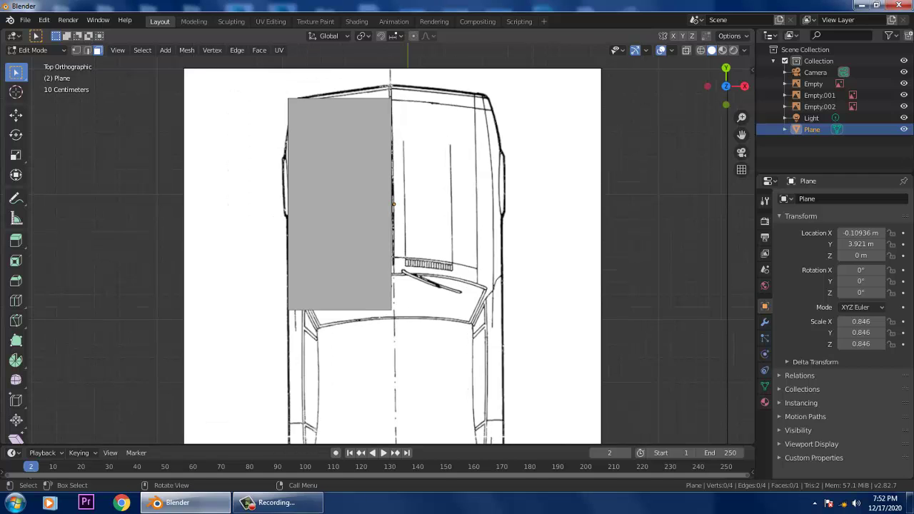
key("2")
left_click(340, 309)
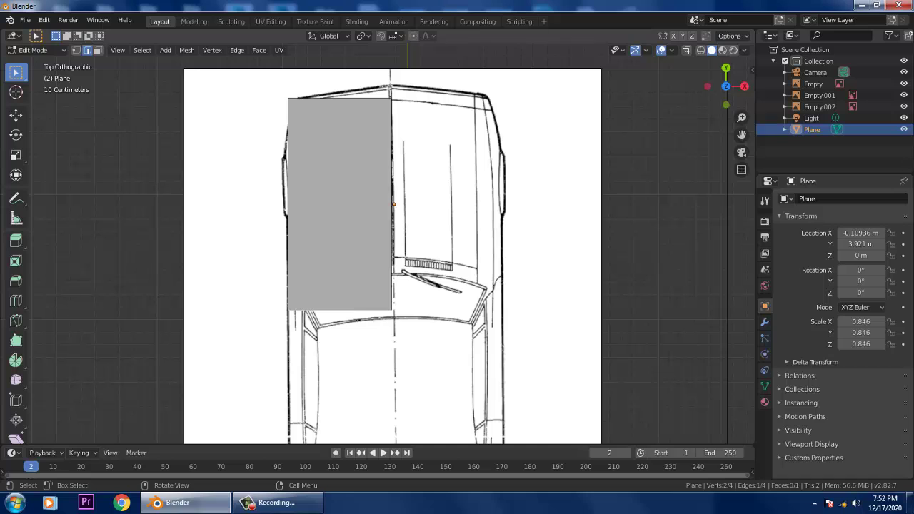
left_click(16, 115)
mouse_move(339, 270)
left_mouse_down()
mouse_move(339, 243)
mouse_move(340, 265)
left_mouse_up()
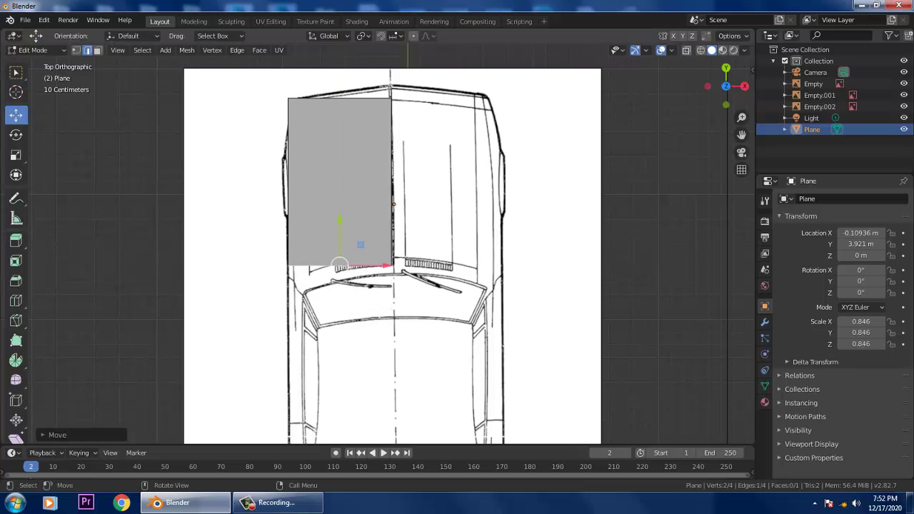
Move the half plane's two front vertices onto the nose tip and the front outer corner of the hood outline
key("1")
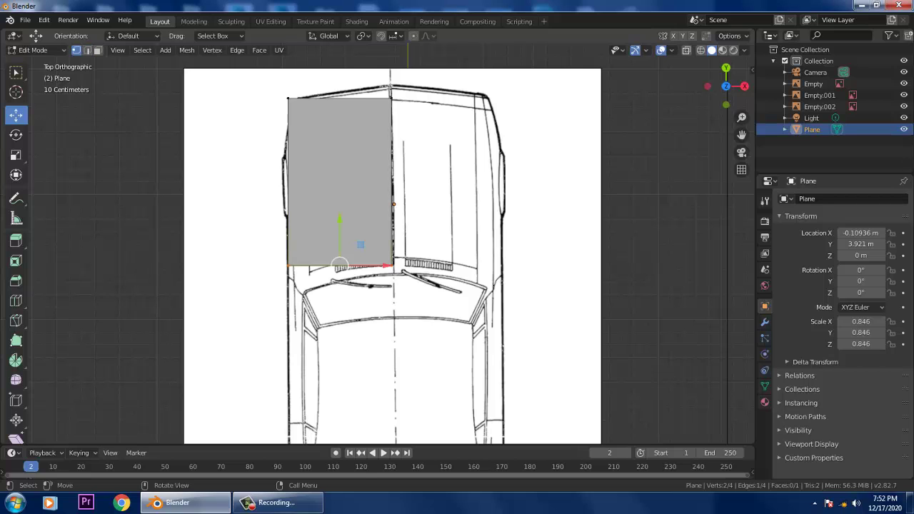
left_click(391, 98)
left_click_drag(391, 99, 390, 86)
left_click(16, 73)
left_click_drag(277, 84, 307, 110)
left_click_drag(288, 98, 281, 85)
mouse_move(276, 80)
left_mouse_down()
mouse_move(300, 108)
mouse_move(316, 94)
mouse_move(295, 100)
left_mouse_up()
Move the half plane's two rear vertices so its rear edge follows the slant of the hood's rear line
left_click(16, 115)
left_click_drag(255, 253, 291, 274)
left_click_drag(376, 251, 393, 259)
Return to Object Mode and add a Mirror modifier to the plane across the X axis
left_click(36, 50)
left_click(32, 60)
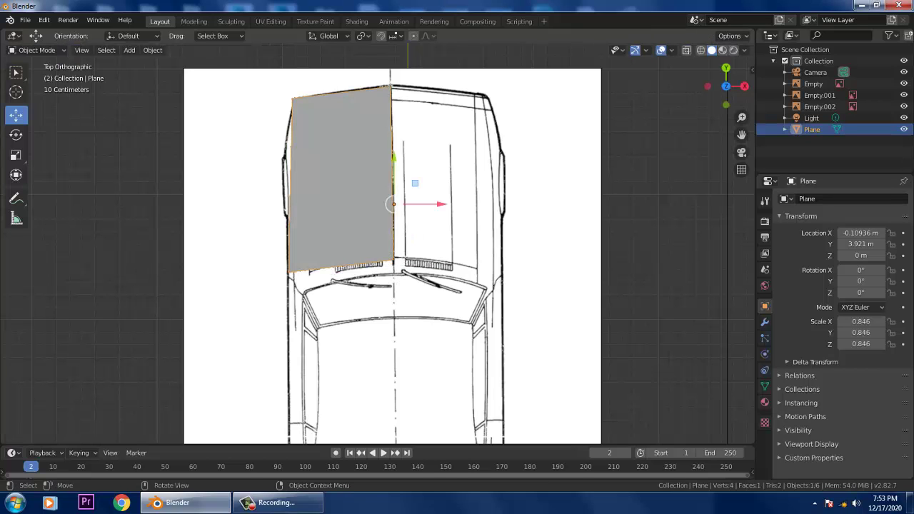
left_click(764, 322)
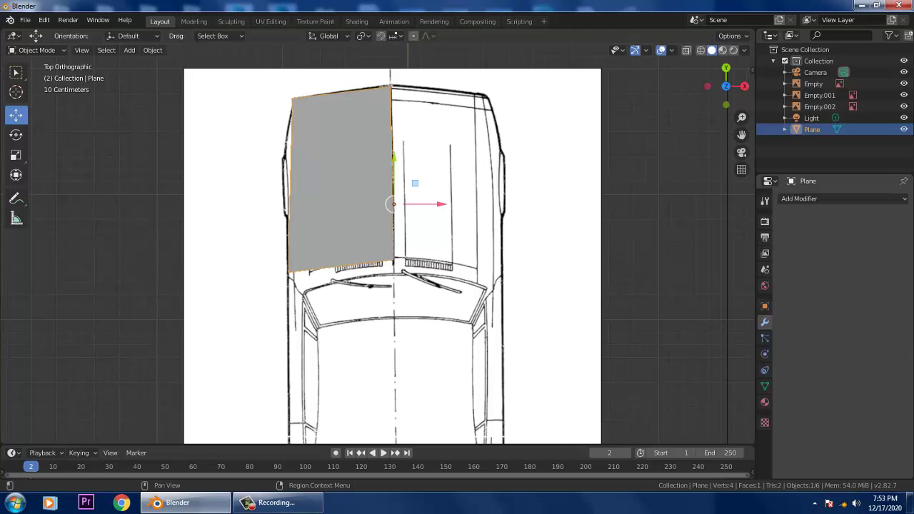
left_click(843, 199)
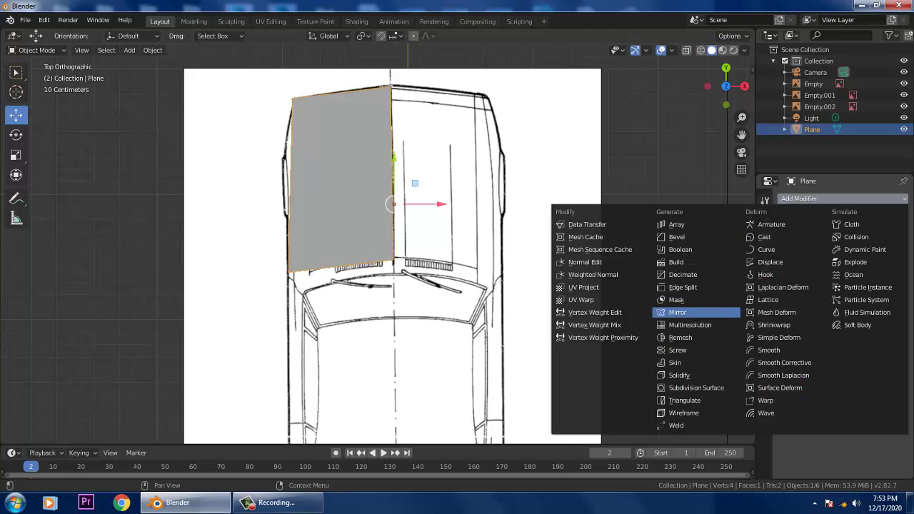
left_click(677, 312)
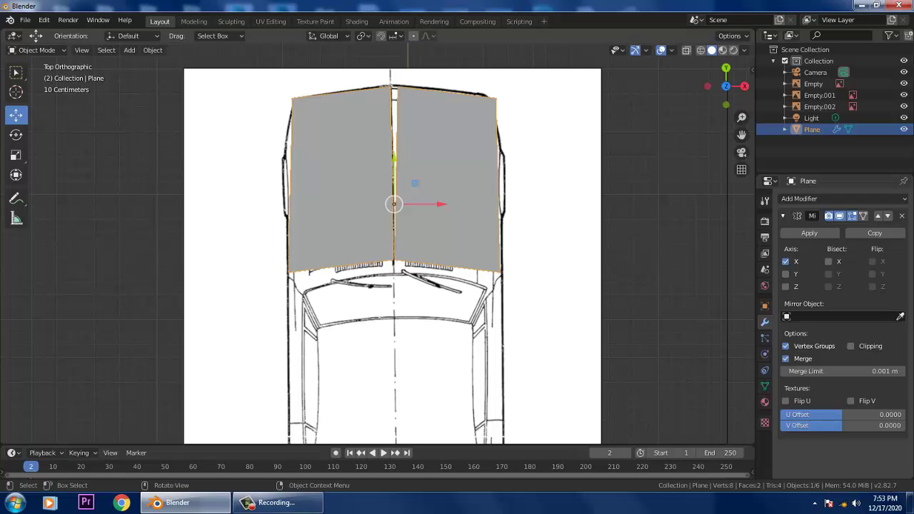
In Edit Mode, move the front outer vertex slightly inward and forward, about 0.05 m in X and 0.03 m in Y
left_click(38, 50)
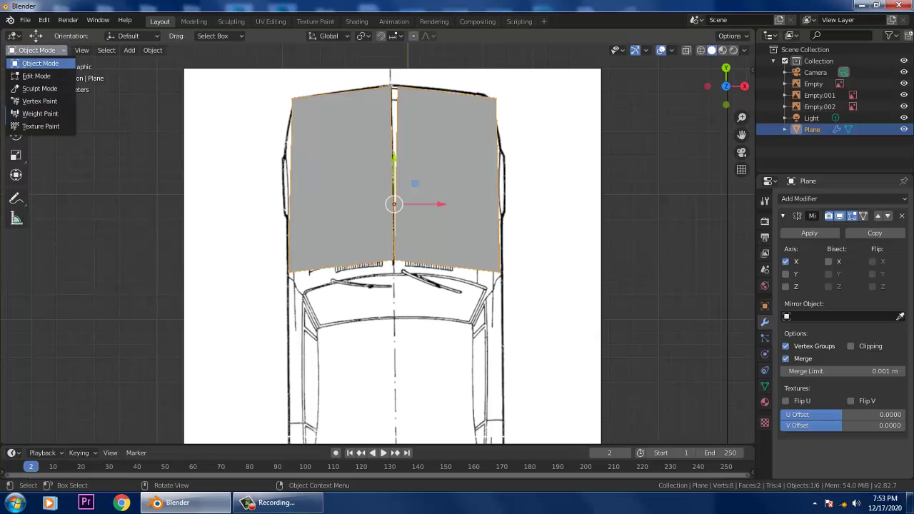
left_click(37, 76)
left_click(292, 99)
mouse_move(292, 98)
left_mouse_down()
mouse_move(340, 110)
mouse_move(289, 96)
mouse_move(298, 94)
left_mouse_up()
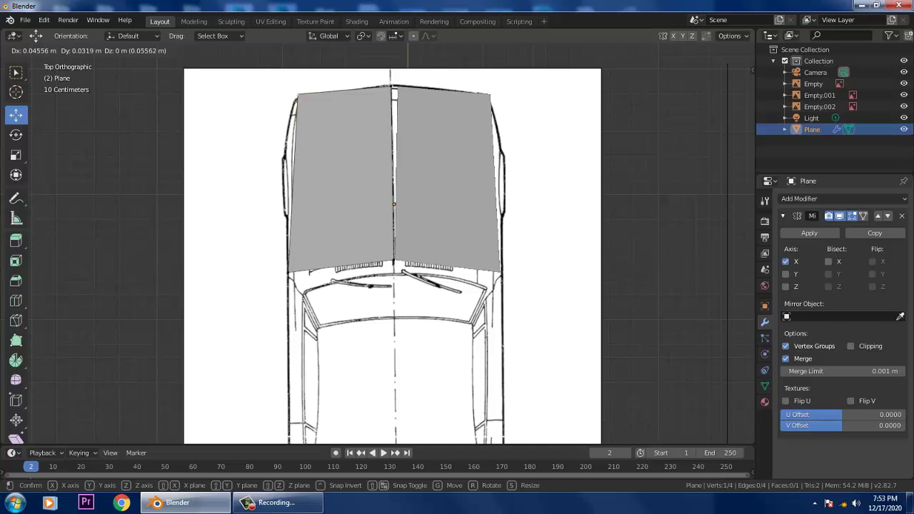
left_click(298, 95)
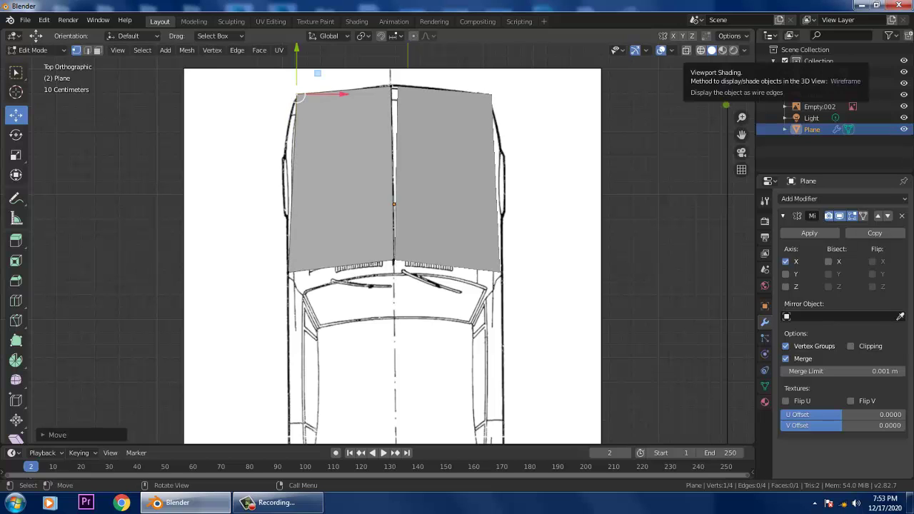
In wireframe shading, add a lengthwise loop cut through the hood half and move its rear outer vertex inward, in line with the front one
left_click(700, 50)
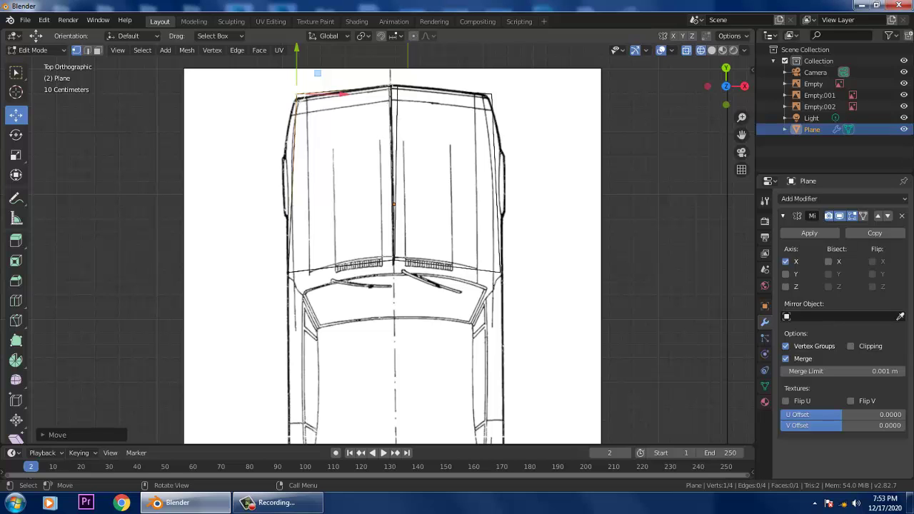
key("ctrl+r")
left_click(351, 96)
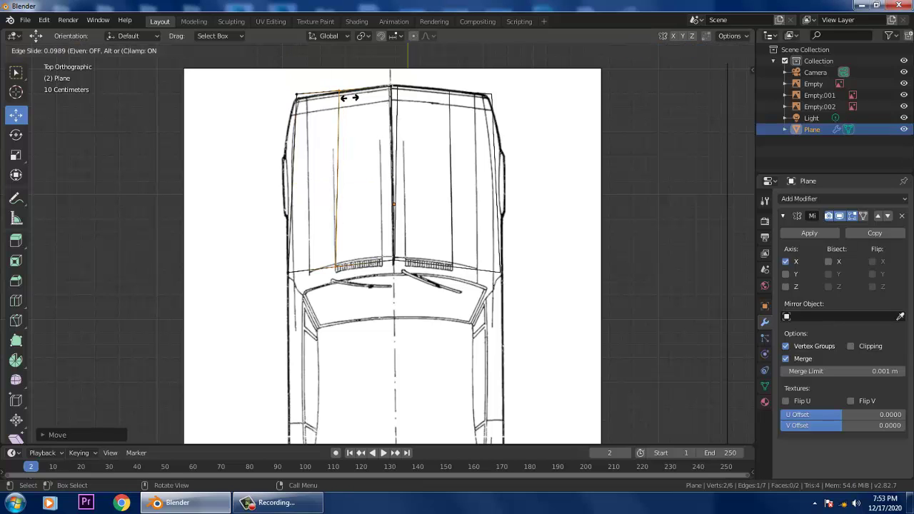
left_click(350, 97)
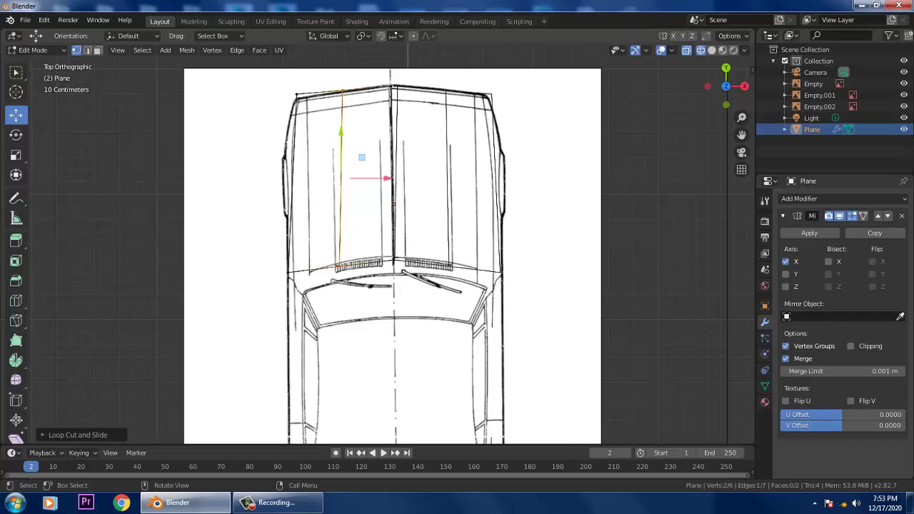
left_click(288, 272)
mouse_move(288, 272)
left_mouse_down()
mouse_move(307, 272)
mouse_move(297, 275)
left_mouse_up()
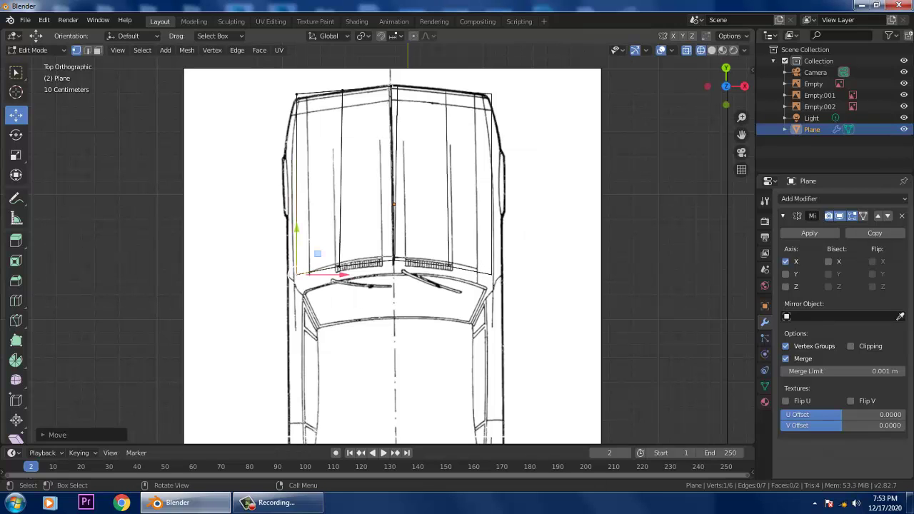
Add two crosswise loop cuts to the hood half, splitting its length into roughly equal thirds
key("2")
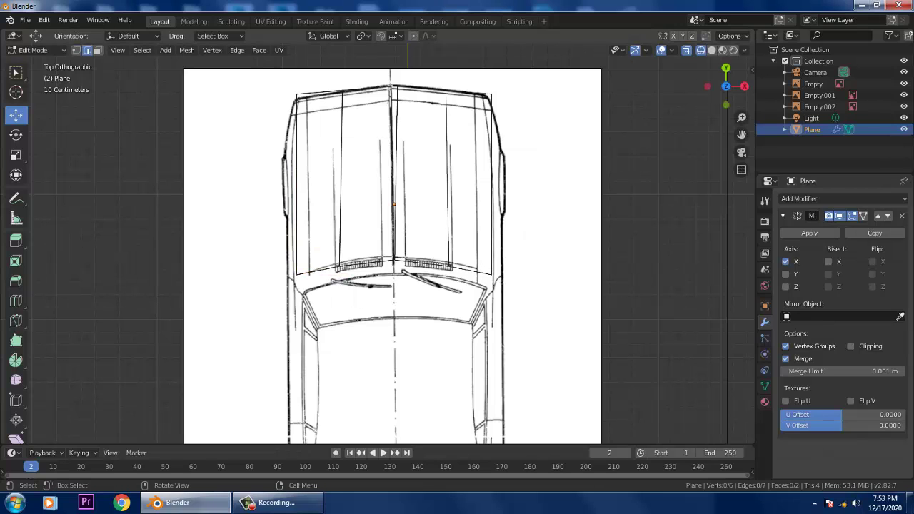
key("ctrl+r")
left_click(302, 140)
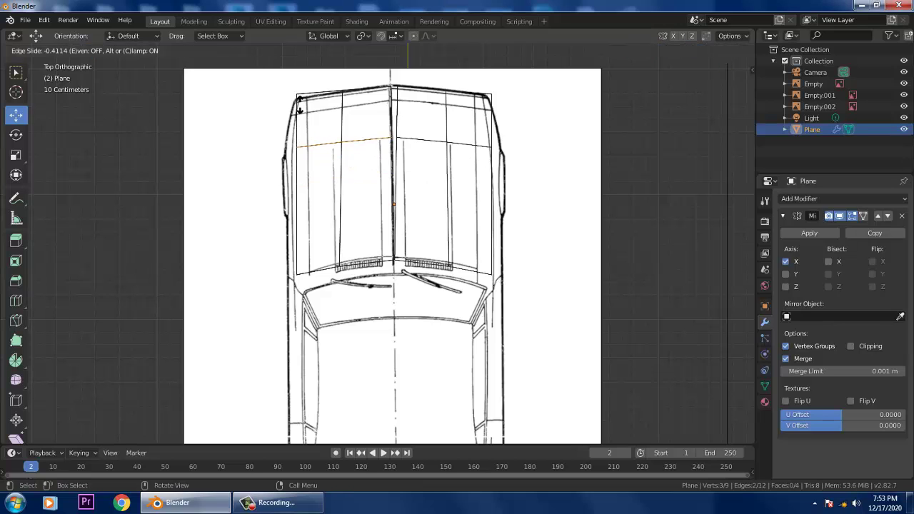
left_click(301, 104)
key("ctrl+r")
left_click(310, 207)
left_click(310, 207)
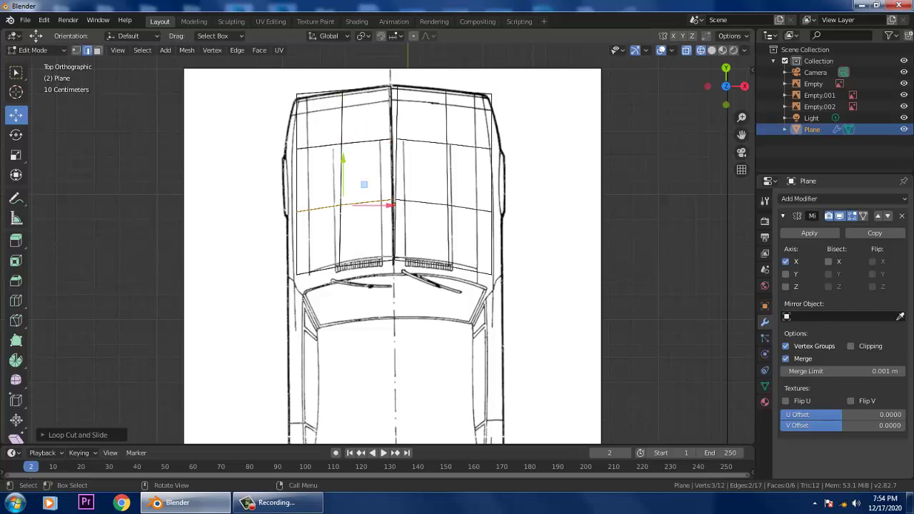
In left view and Object Mode, raise the hood plane along Z to the top of the hood line on the side blueprint
left_click(297, 180)
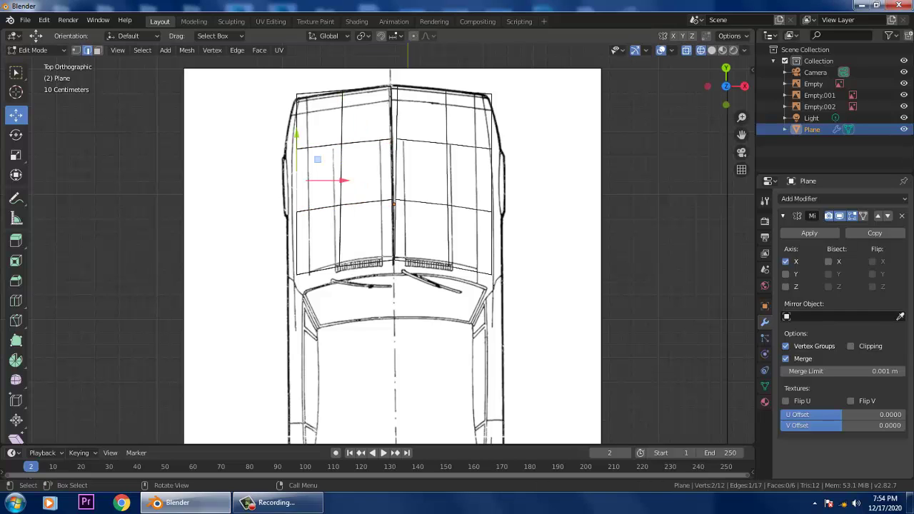
left_click(296, 241, "shift")
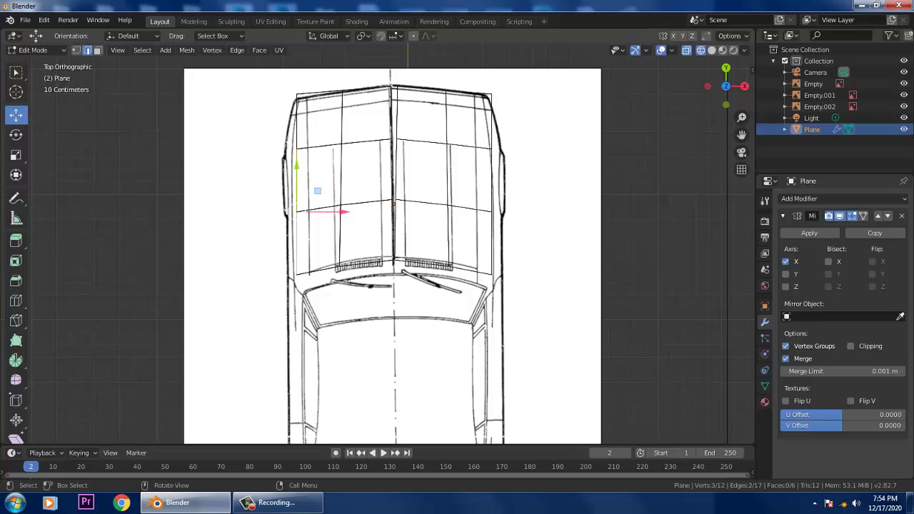
middle_click_drag(300, 247, 433, 154)
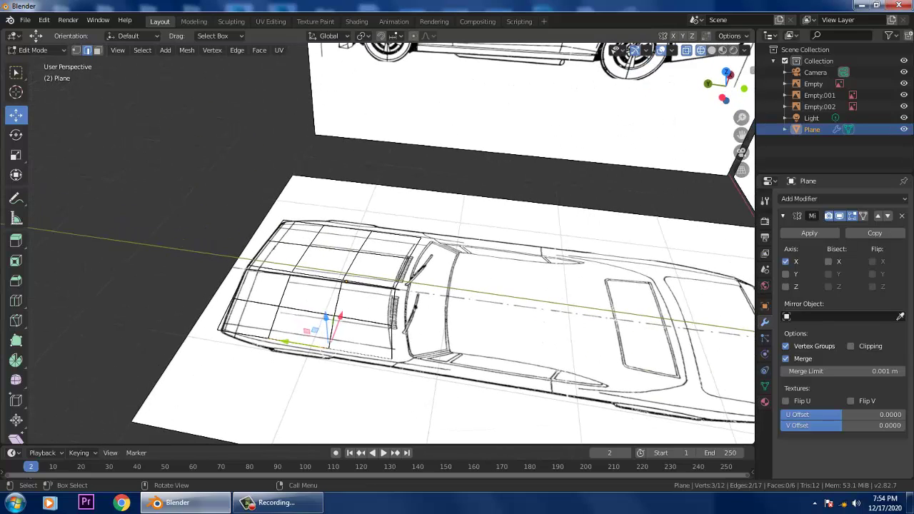
mouse_move(432, 186)
middle_mouse_down("alt")
mouse_move(385, 187)
mouse_move(436, 188)
middle_mouse_up("alt")
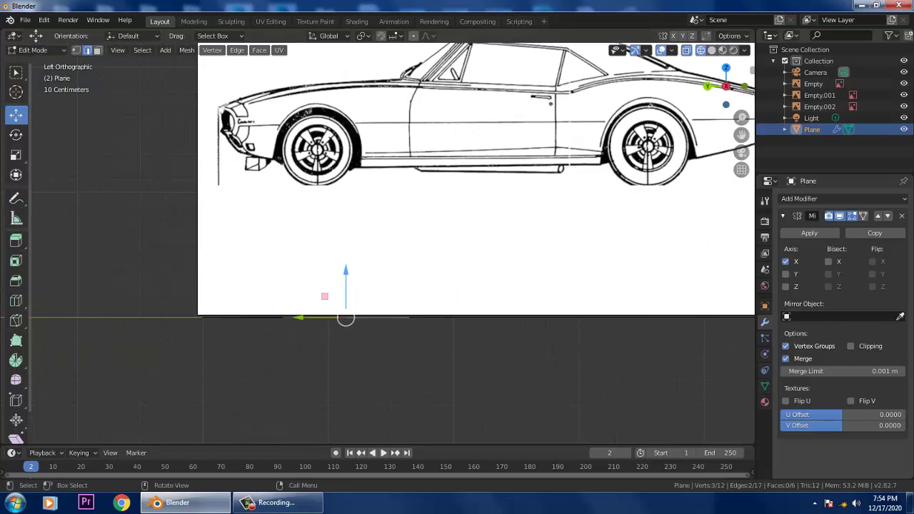
left_click(40, 51)
left_click(43, 63)
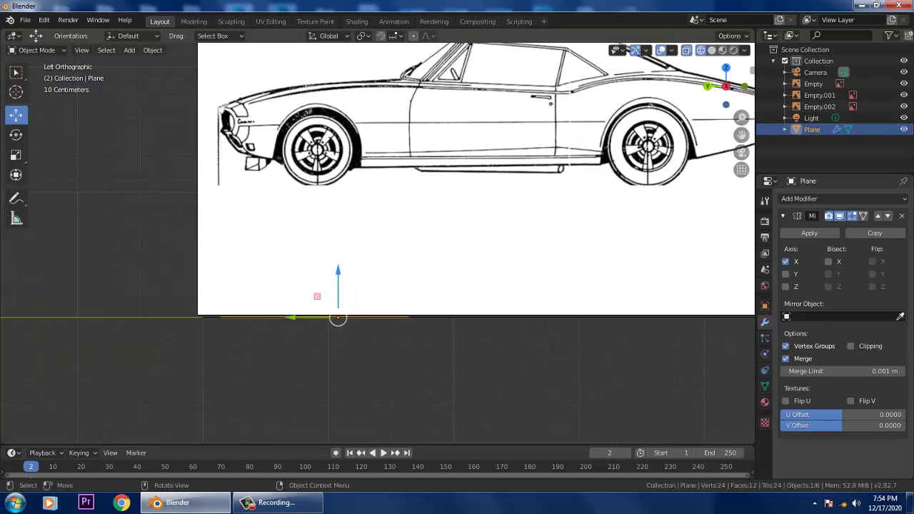
left_click_drag(338, 271, 337, 37)
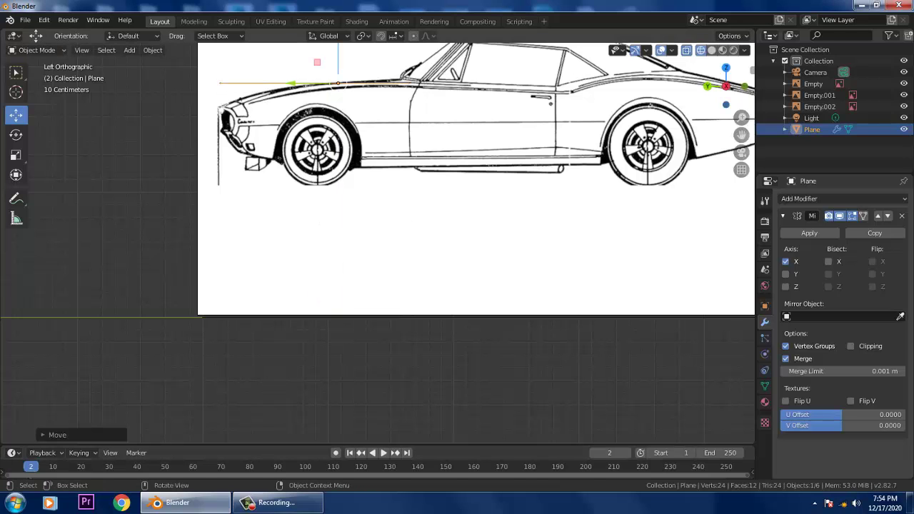
middle_click_drag(350, 143, 370, 241, "shift")
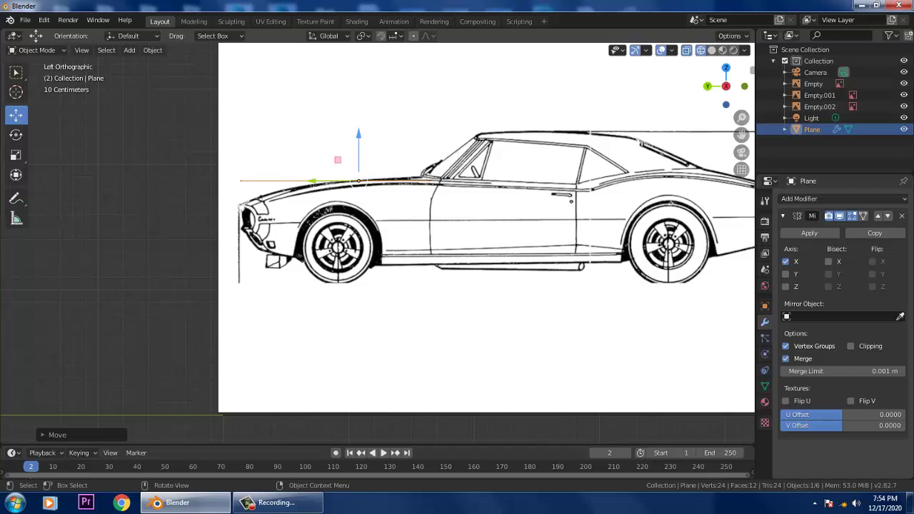
scroll(378, 244, "up", 3)
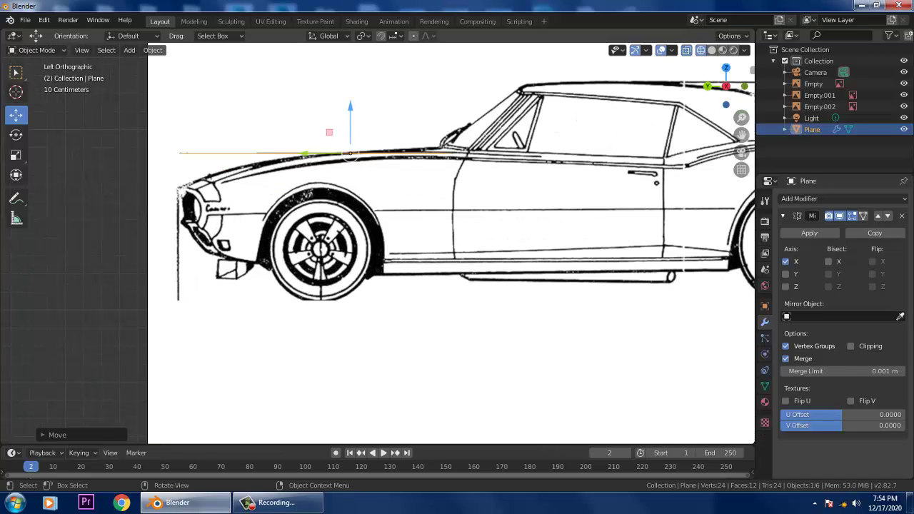
In Edit Mode, lower the hood's front vertex row and the row behind it onto the hood line of the side blueprint
left_click(36, 50)
left_click(36, 76)
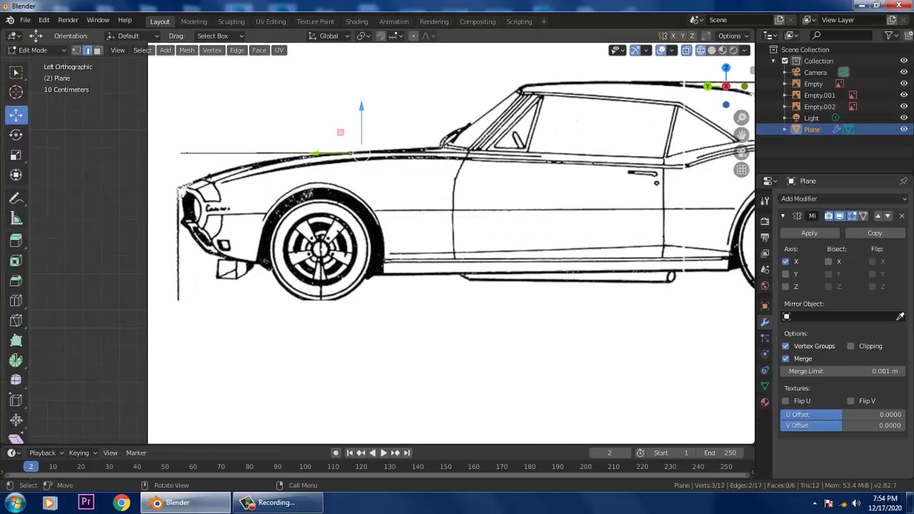
left_click_drag(166, 137, 208, 173)
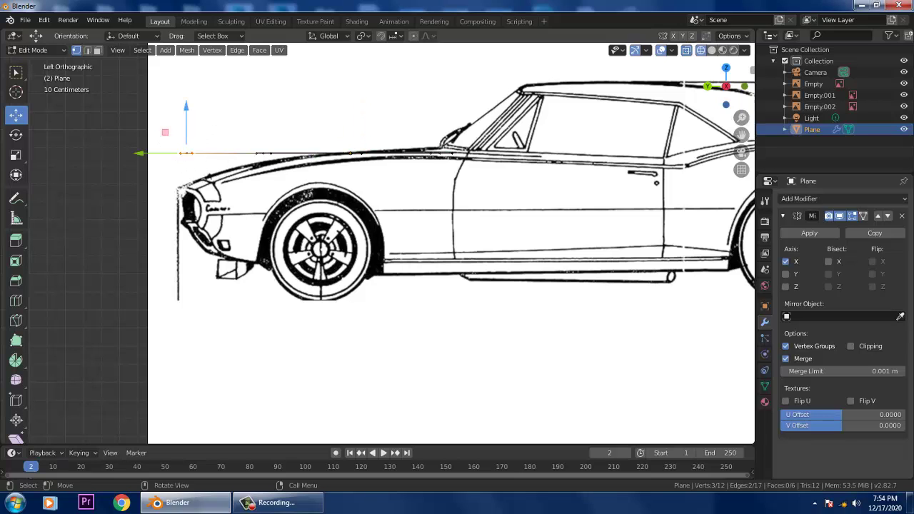
key("g")
left_click(209, 204)
left_click_drag(242, 136, 291, 174)
key("g")
left_click(295, 183)
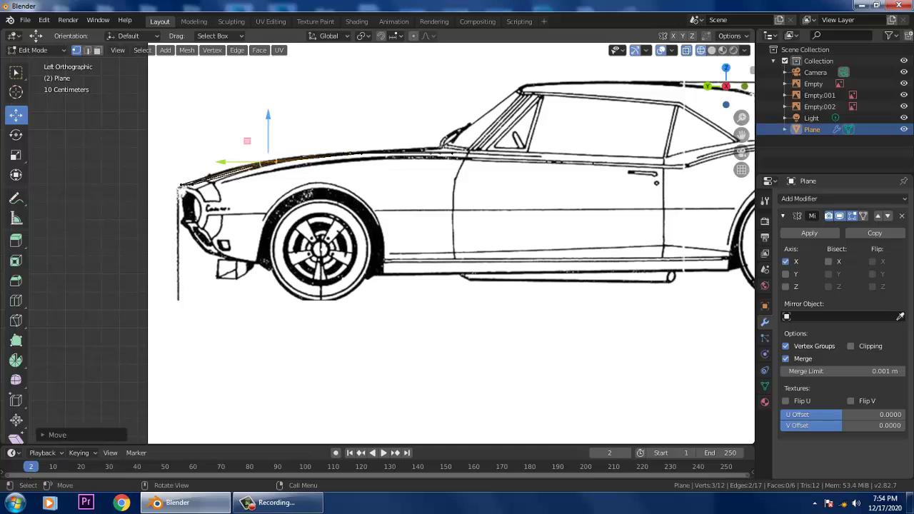
Fine-tune the third, rear and front vertex rows of the hood so they sit on the side blueprint's hood line
left_click(352, 154)
key("g")
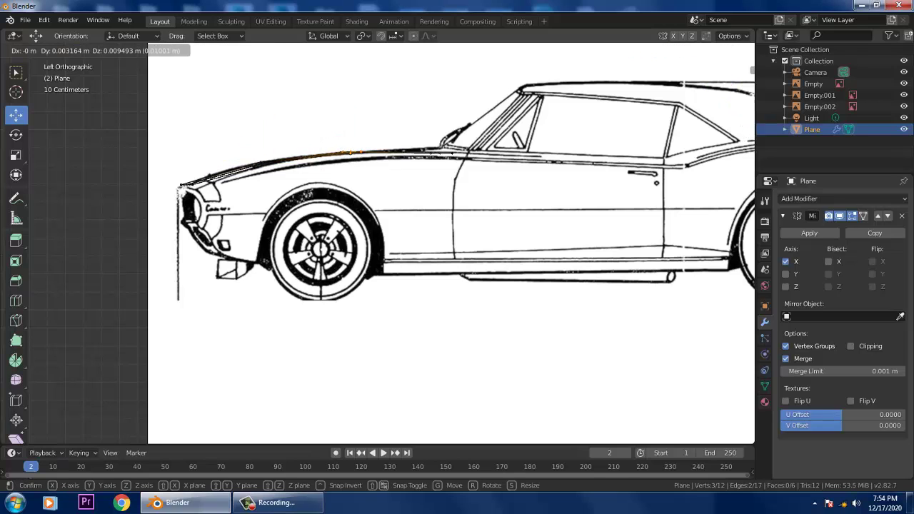
left_click(372, 171)
left_click_drag(402, 120, 467, 171)
key("g")
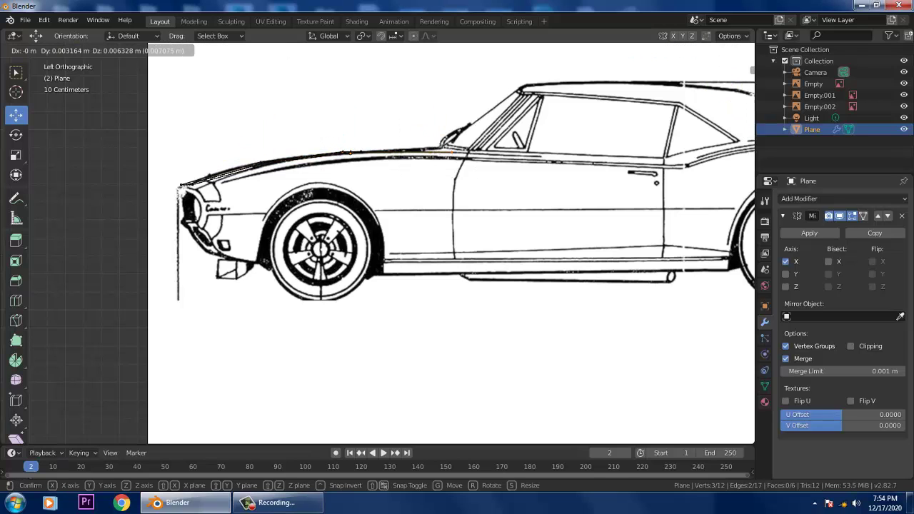
left_click(468, 168)
scroll(468, 167, "up", 2)
left_click_drag(62, 130, 137, 186)
key("g")
key("Return")
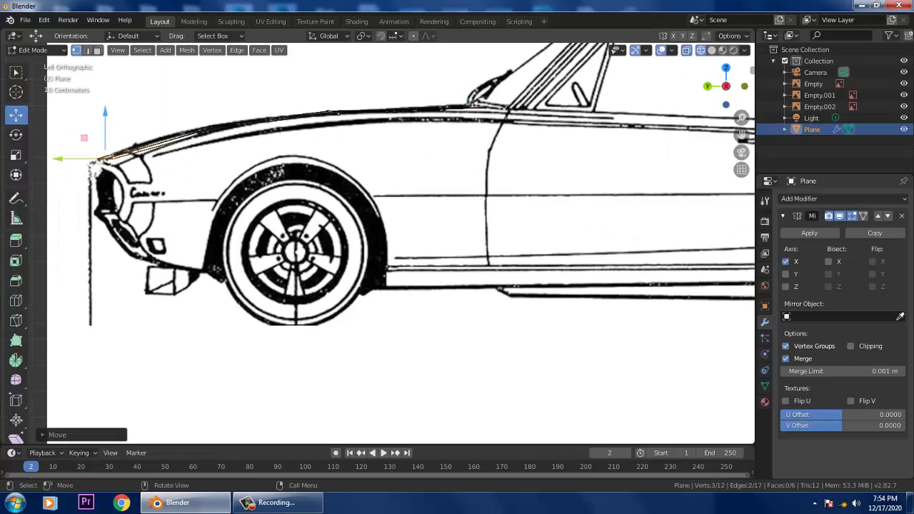
In solid shading and edge select mode, select the two rearmost outer side edges of the hood half
left_click(87, 50)
middle_click_drag(207, 178, 300, 224)
left_click(712, 50)
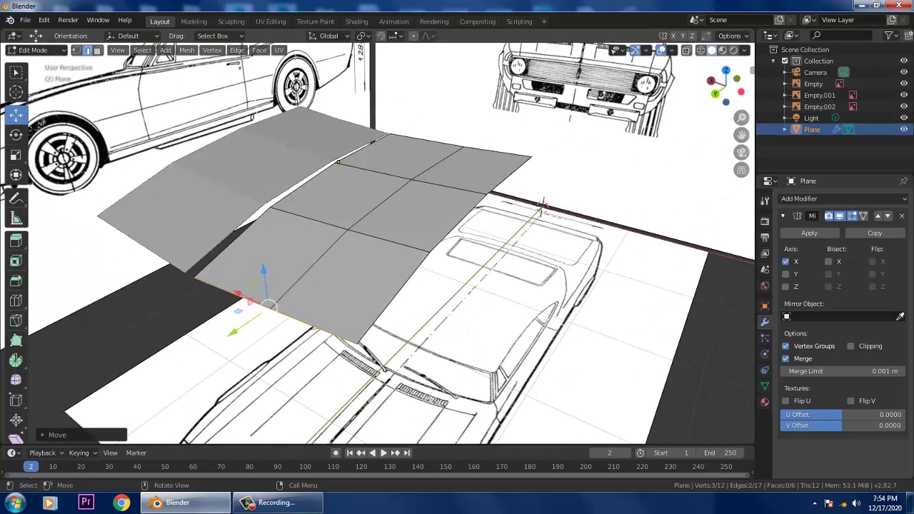
left_click(459, 222)
left_click(506, 178, "shift")
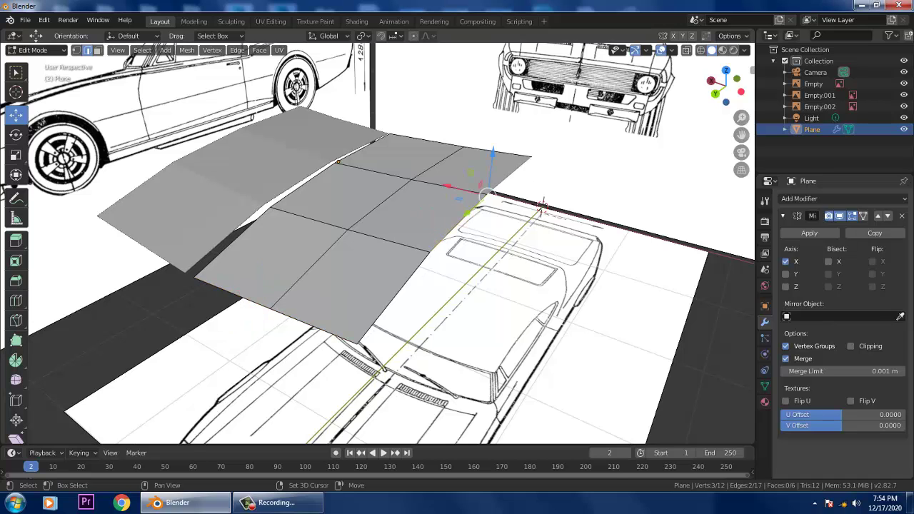
key("ctrl+KP_3")
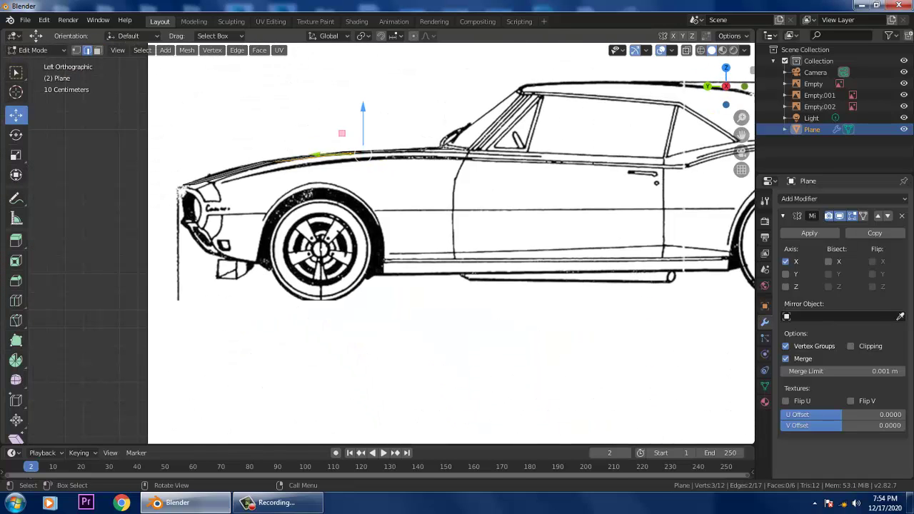
scroll(377, 243, "up", 1)
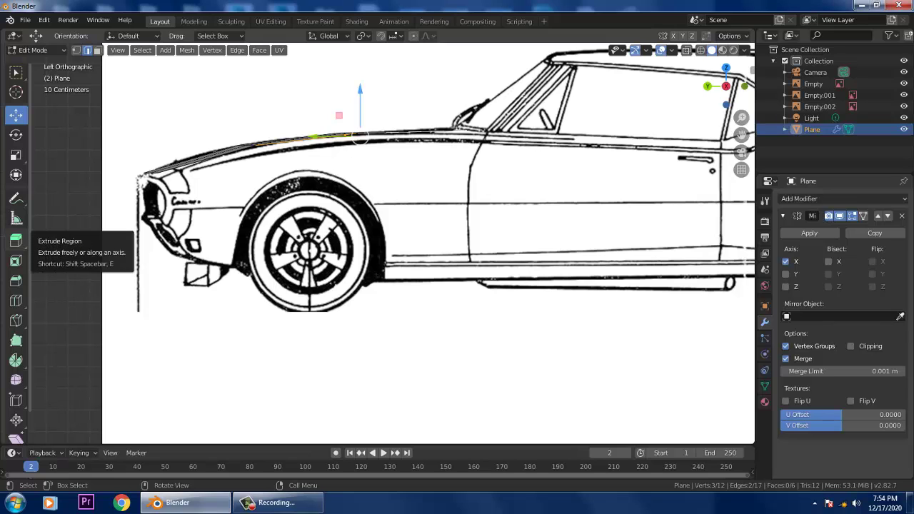
left_click(16, 241)
left_click_drag(359, 136, 359, 136)
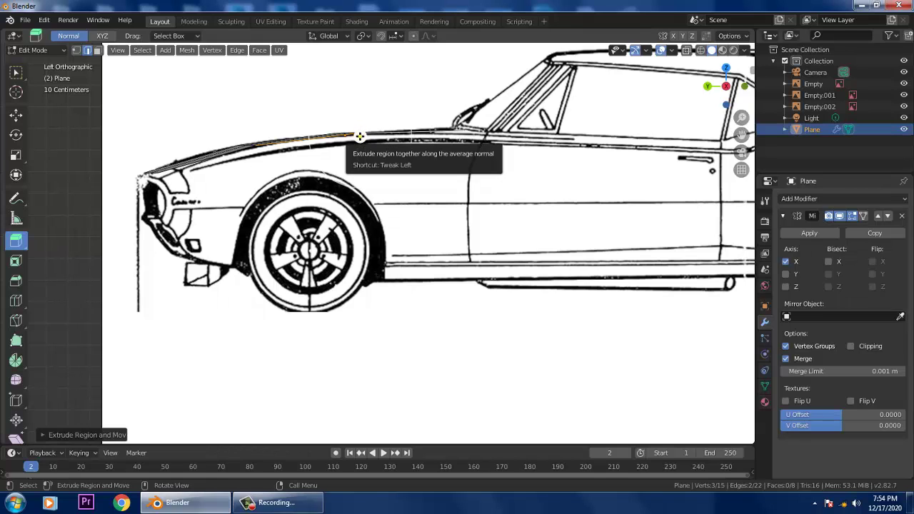
key("ctrl+z")
Extrude the two selected outer edges sideways away from the hood and lower the new edges to start the fender
middle_click_drag(360, 137, 474, 190)
left_click_drag(548, 186, 612, 201)
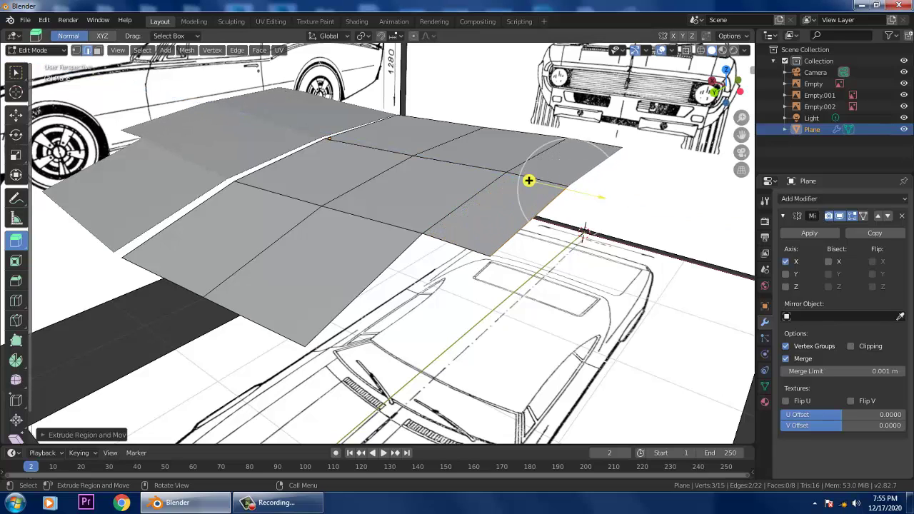
left_click(16, 115)
left_click_drag(577, 146, 569, 185)
In back view, move the extruded fender edges about 0.12 m inward in X to meet the body outline of the front blueprint
mouse_move(569, 187)
middle_mouse_down("alt")
mouse_move(532, 188)
mouse_move(571, 188)
middle_mouse_up("alt")
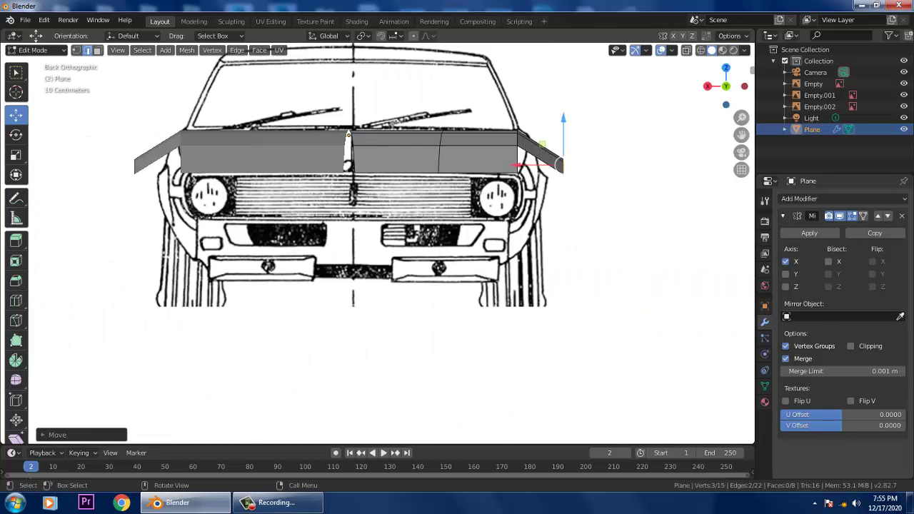
key("g")
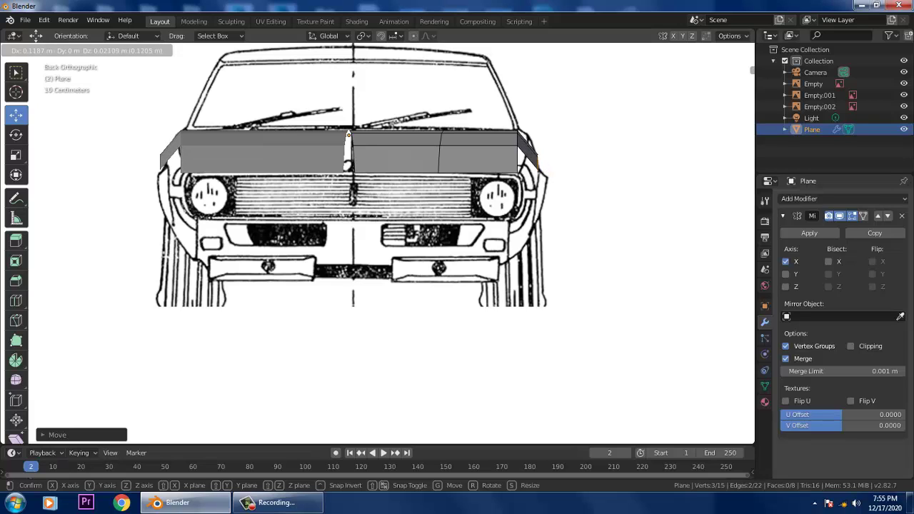
left_click(539, 157)
scroll(540, 157, "up", 1)
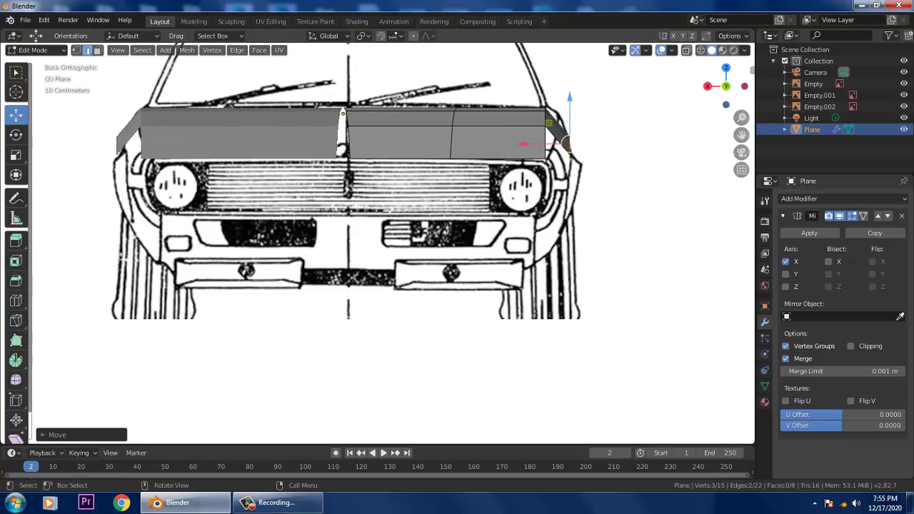
In vertex select mode, select the hood's outer lengthwise vertex row and move it slightly outward
left_click(16, 73)
left_click(16, 72)
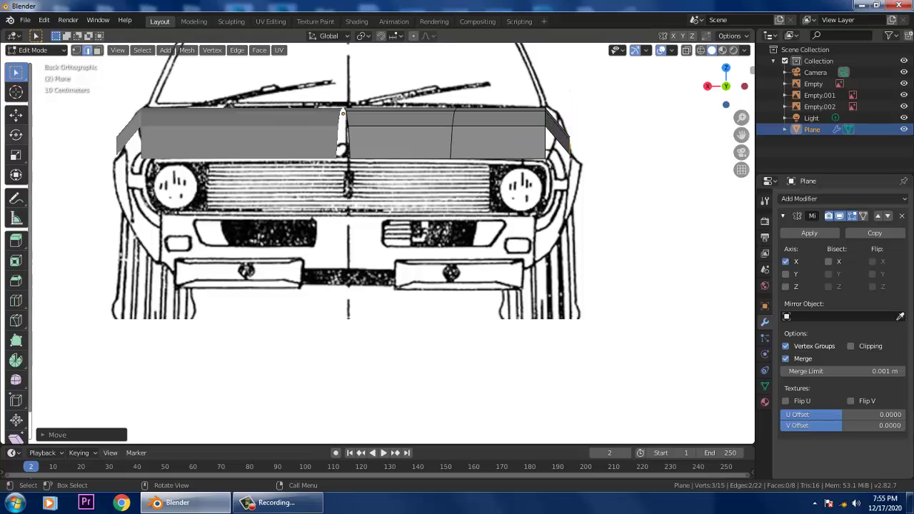
left_click(77, 50)
left_click_drag(520, 97, 559, 184)
left_click(16, 115)
left_click_drag(545, 126, 551, 125)
scroll(551, 126, "up", 1)
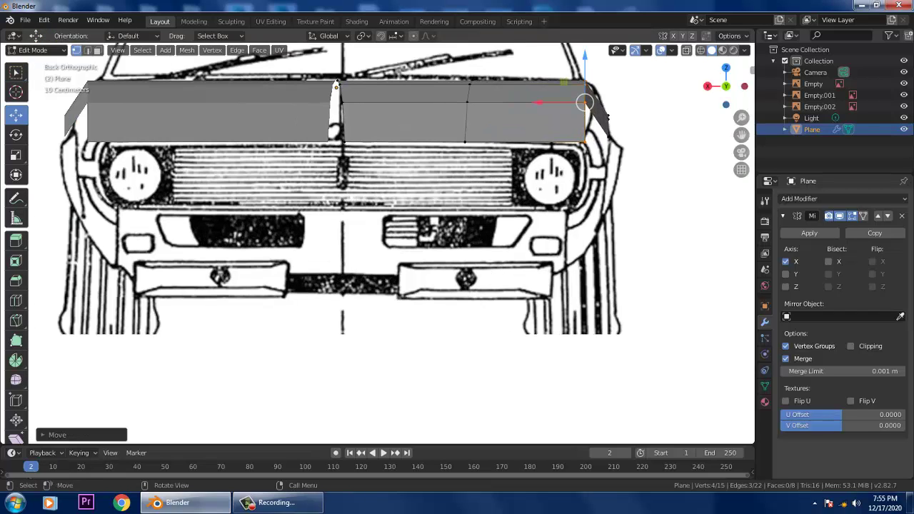
In left view, add a crosswise loop cut through the front fender panel, just behind the wheel centre
key("ctrl+KP_3")
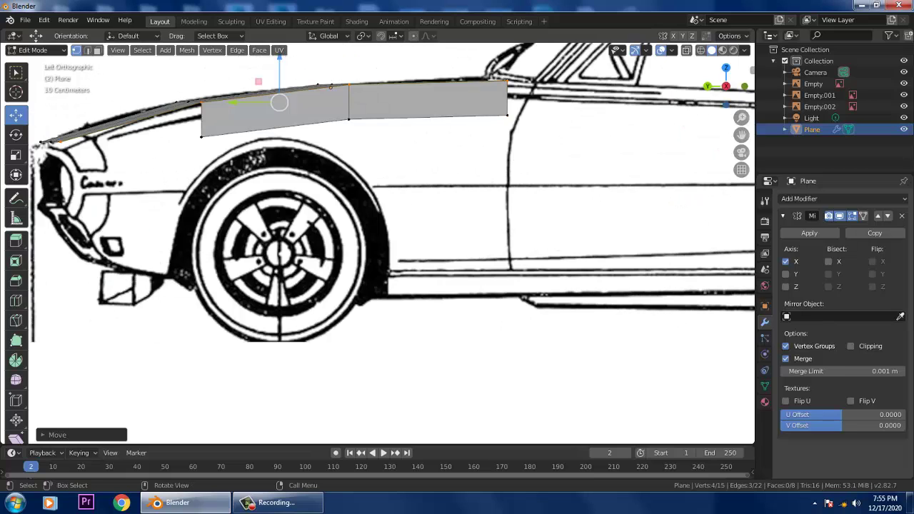
scroll(377, 244, "down", 1)
scroll(377, 243, "up", 2)
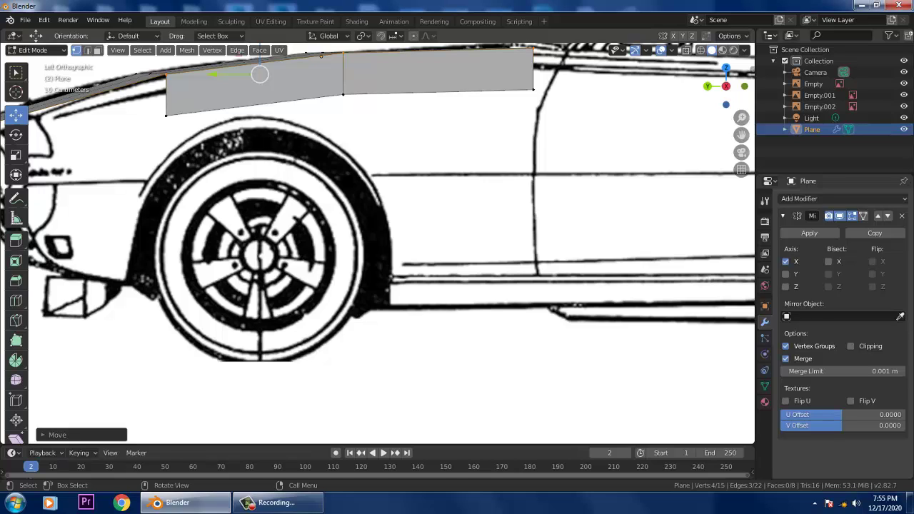
key("ctrl+r")
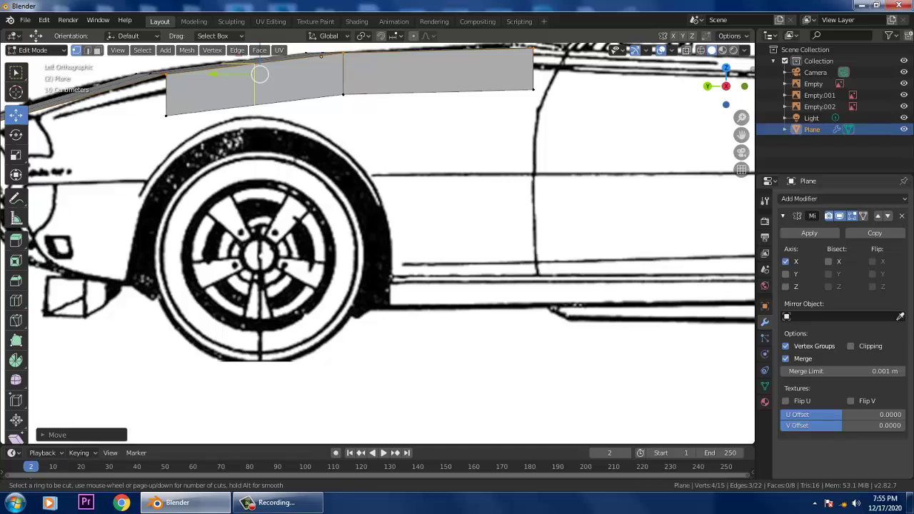
left_click(259, 74)
left_click(309, 118)
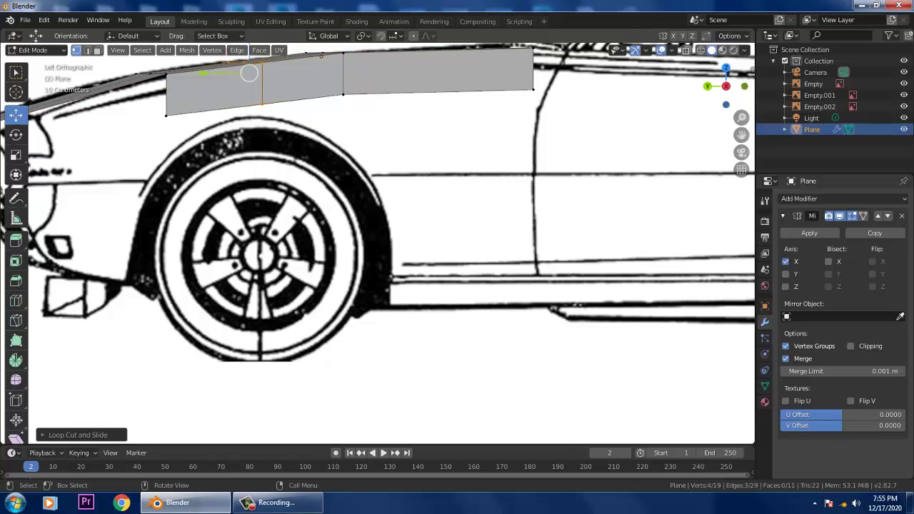
Extrude the fender's lower edge just behind the new loop cut down to the top of the wheel arch
key("2")
key("2")
left_click(303, 100)
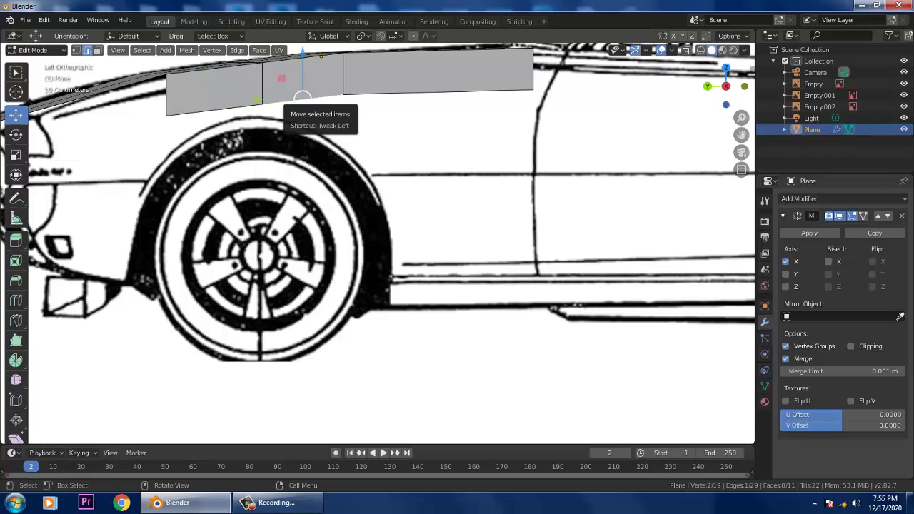
key("e")
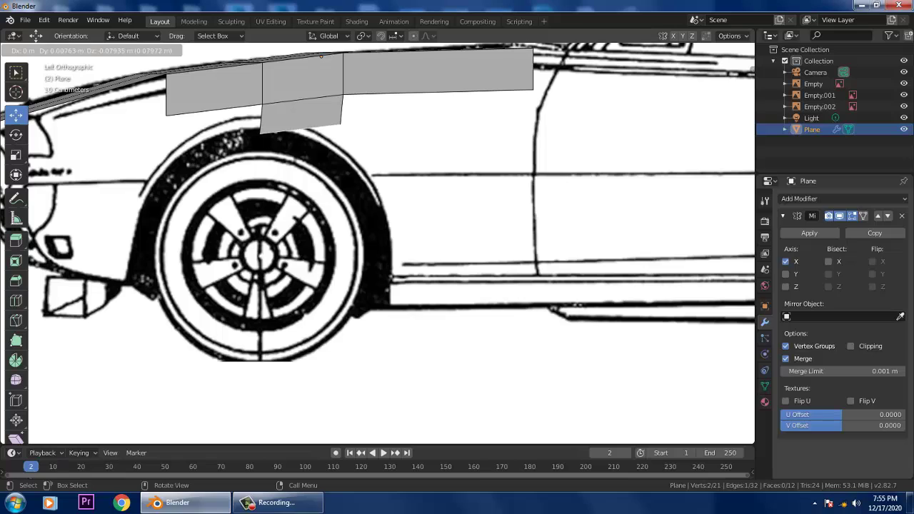
left_click(298, 127)
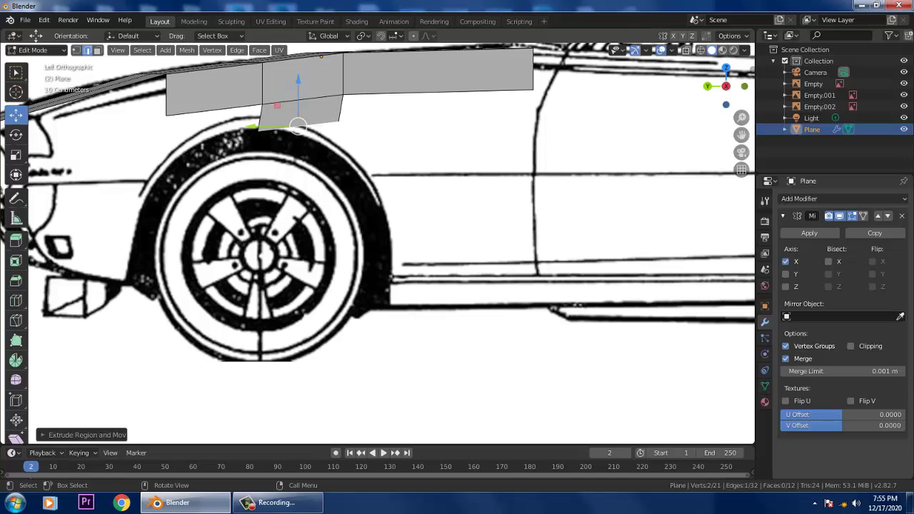
Move the two lower vertices of the extruded fender face onto the wheel arch outline
key("1")
left_click_drag(267, 144, 244, 118)
key("g")
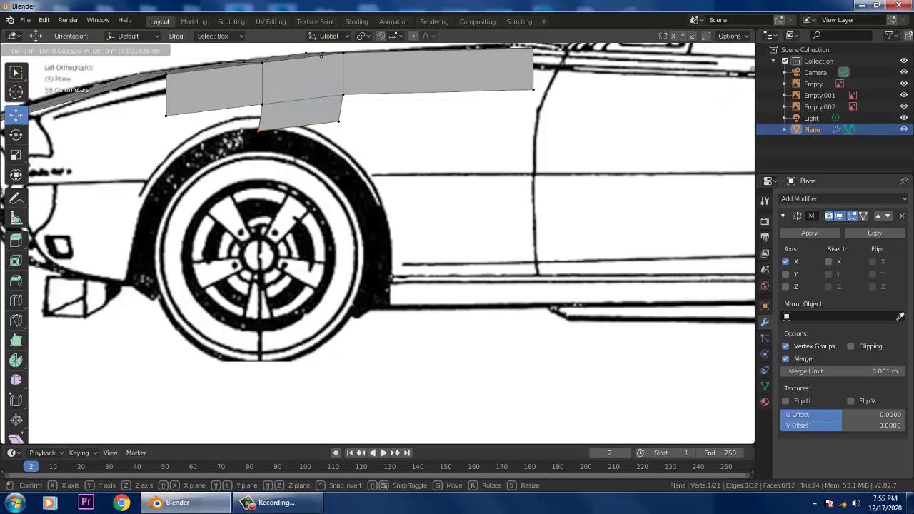
left_click(247, 111)
left_click_drag(361, 150, 328, 109)
key("g")
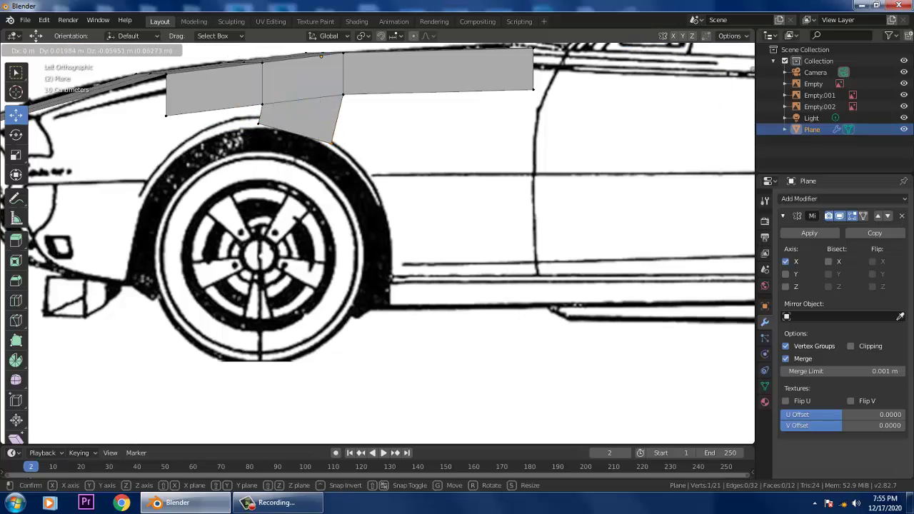
left_click(330, 142)
Extrude the arch face's rear edge about 0.13 m back and 0.13 m down, rotating and nudging it to follow the wheel arch
key("2")
left_click(336, 118)
key("e")
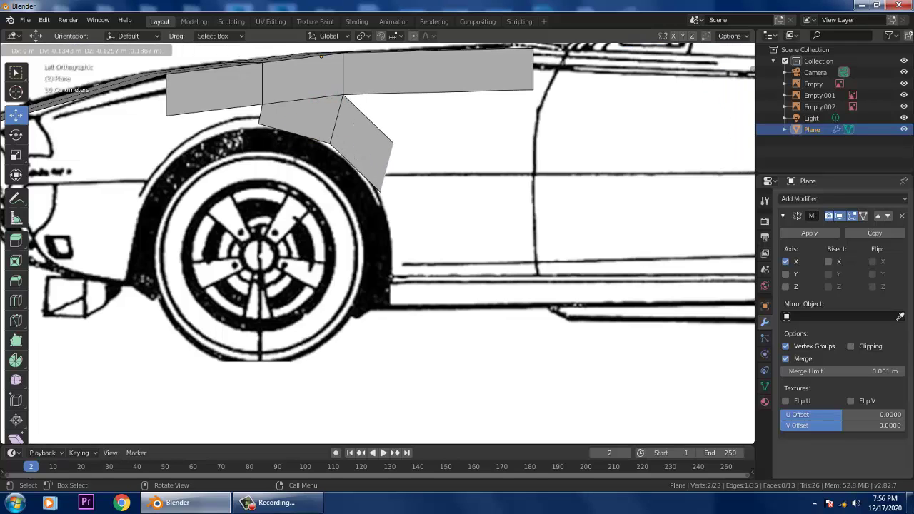
left_click(384, 168)
key("r")
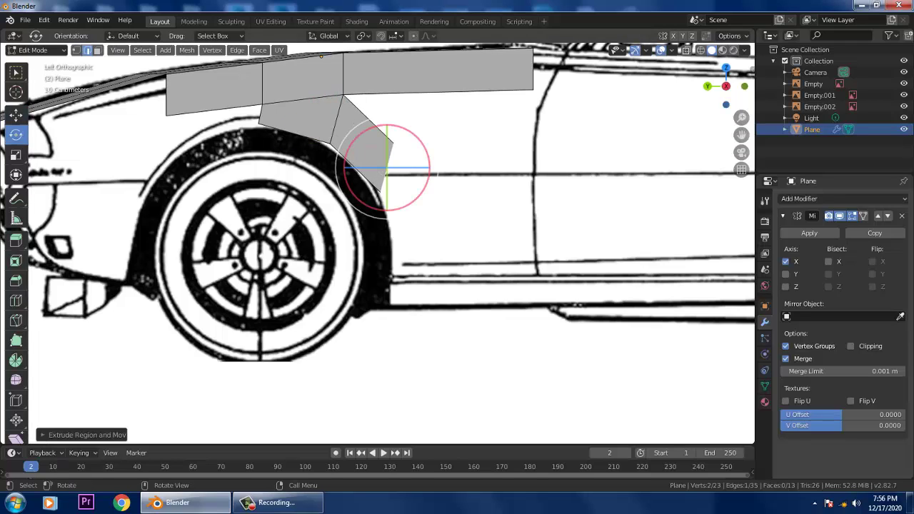
left_click(437, 160)
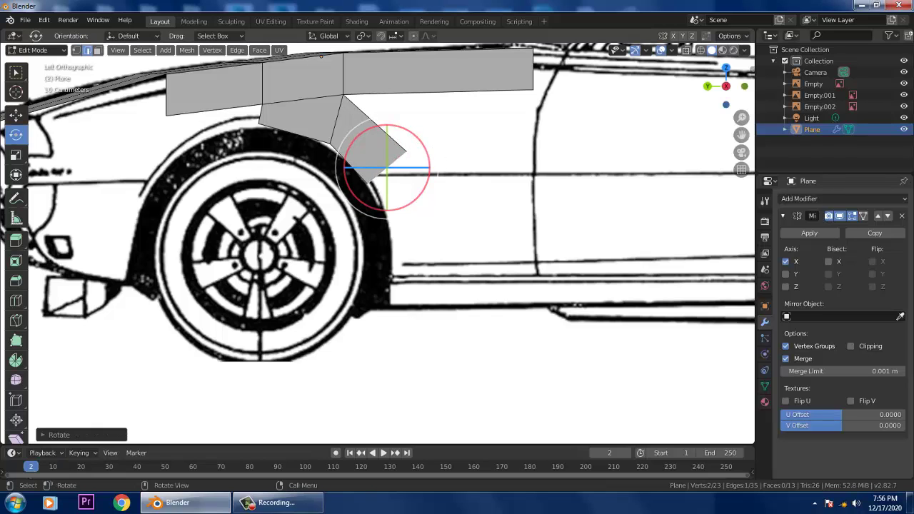
left_click(16, 115)
left_click_drag(387, 167, 388, 166)
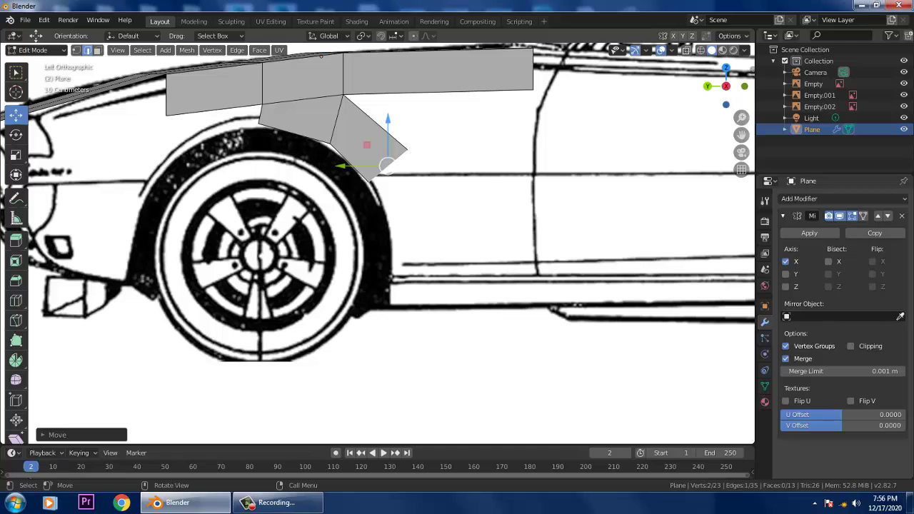
Extrude another segment down behind the front wheel, then rotate and shift its end edge to follow the wheel arch
key("e")
left_click(413, 218)
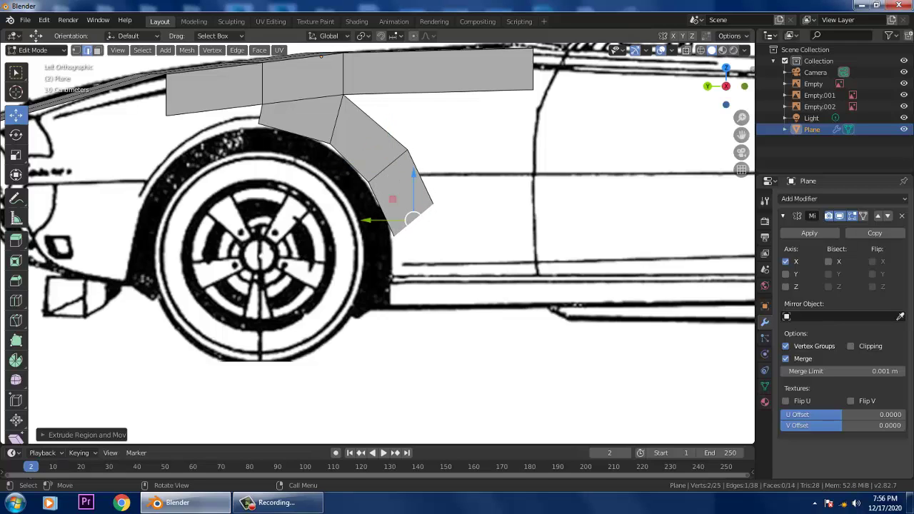
left_click(16, 135)
left_click_drag(446, 180, 463, 199)
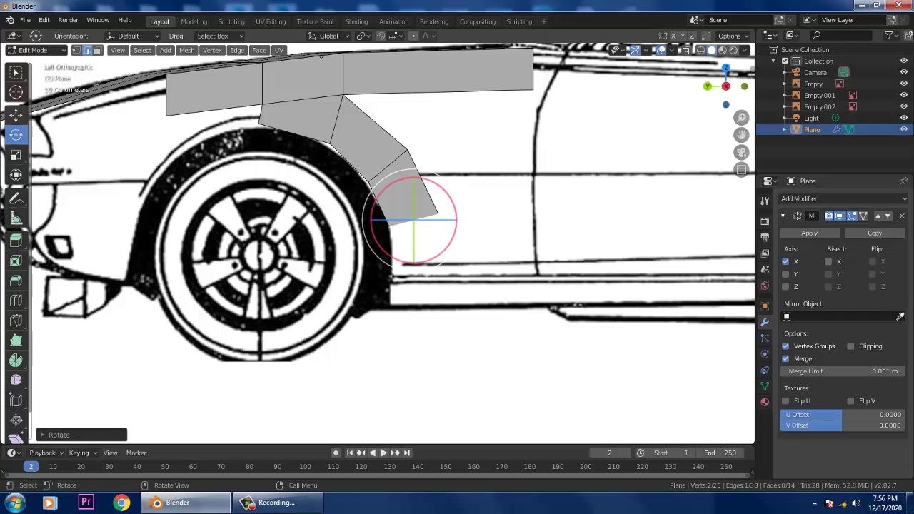
left_click(16, 115)
left_click_drag(413, 217, 416, 217)
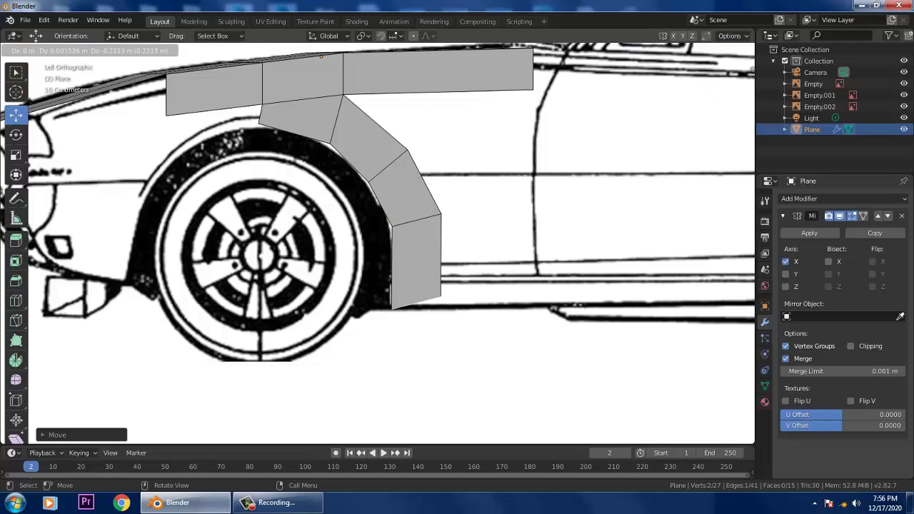
Extrude the arch strip's end edge about 0.22 m straight down to the sill and scale it along Z to level it
left_click(417, 302)
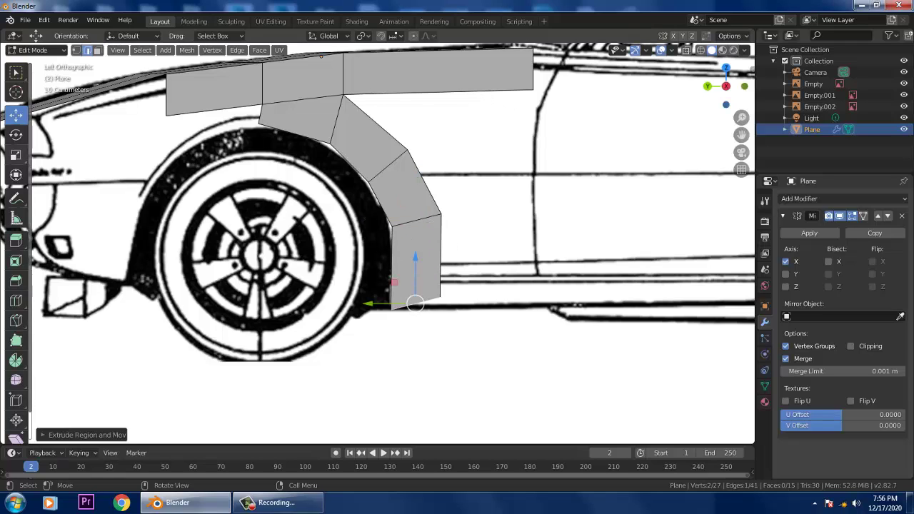
left_click(15, 154)
left_click_drag(416, 259, 422, 303)
scroll(421, 302, "down", 4)
middle_click_drag(422, 303, 459, 339)
middle_click_drag(749, 313, 703, 304)
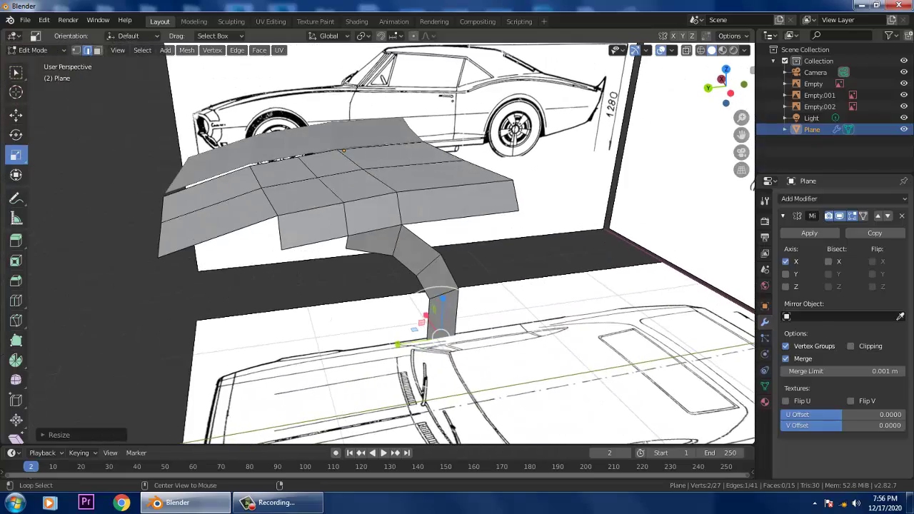
Add a vertical loop cut across the middle of the rear face of the fender's upper strip
key("KP_1")
middle_click_drag(414, 285, 357, 286, "alt")
scroll(377, 244, "up", 3)
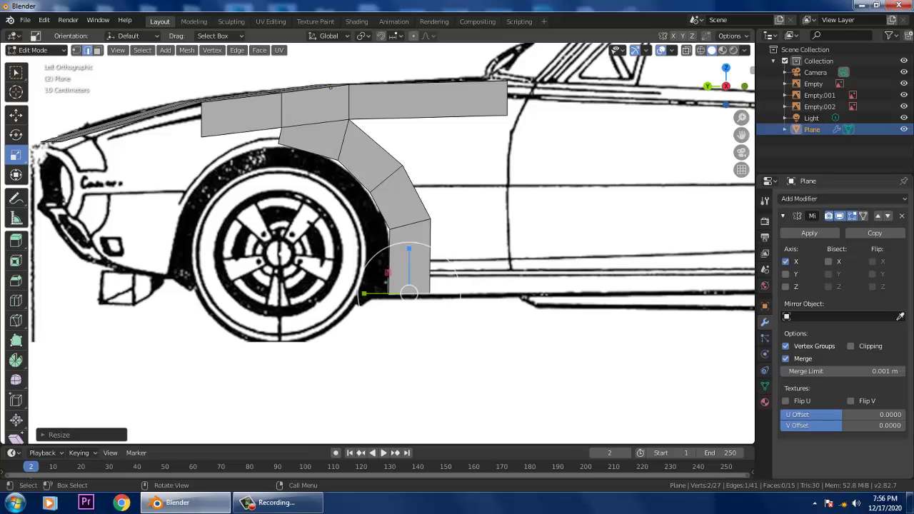
key("ctrl+r")
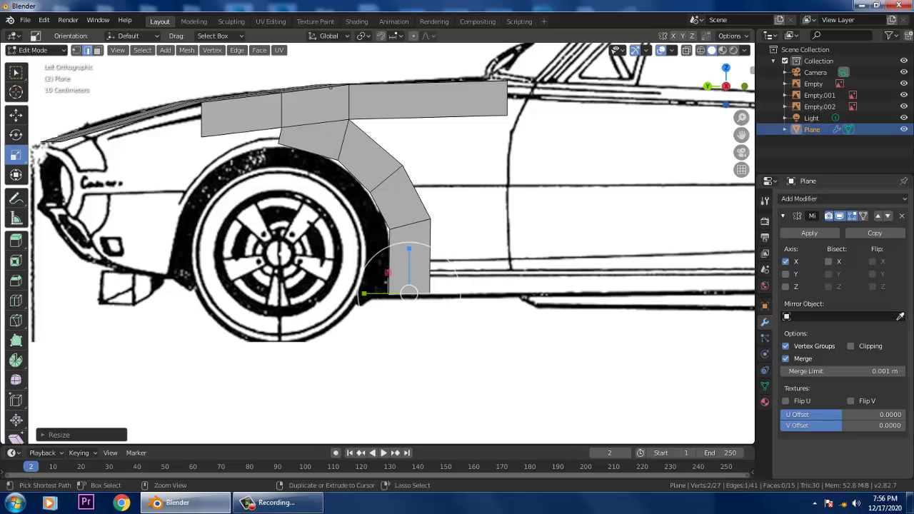
left_click(406, 102)
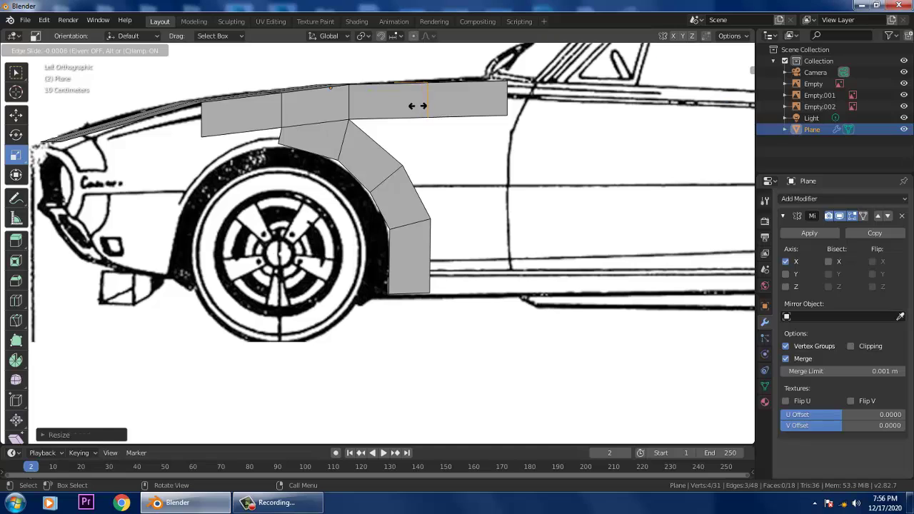
left_click(418, 106)
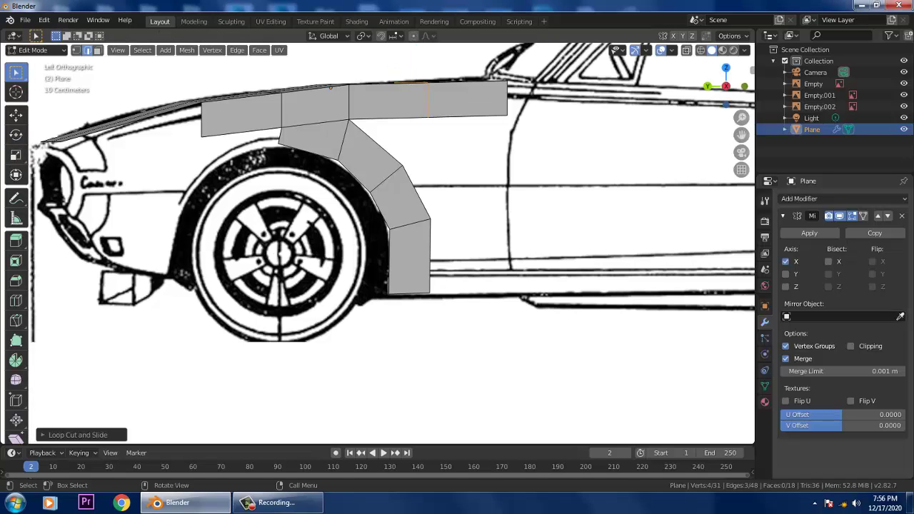
Extrude the arch strip's three outer edges rearward until their top corner meets the lower end of the new loop cut
left_click(377, 143)
left_click(430, 253, "shift")
key("e")
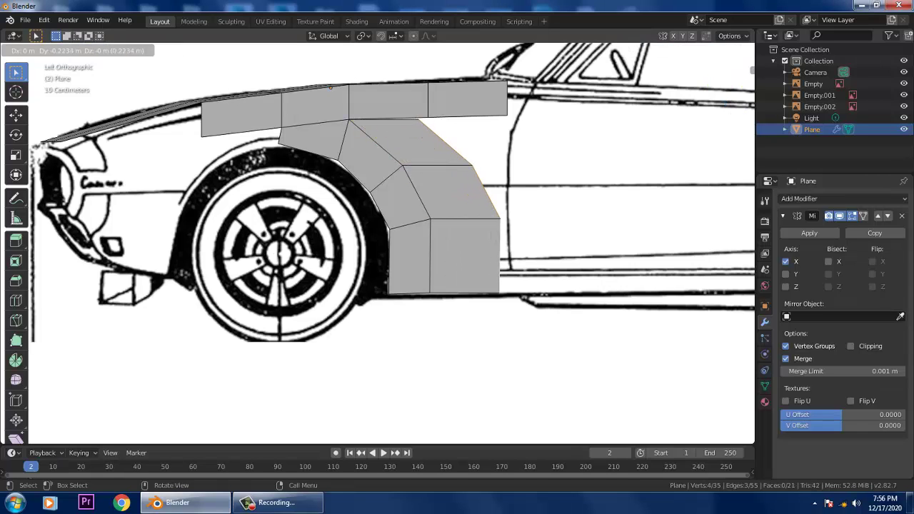
left_click(509, 252)
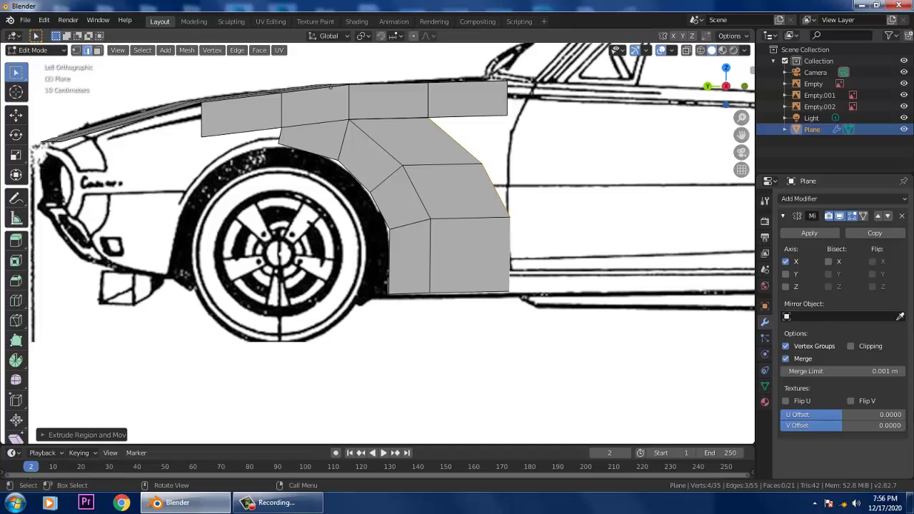
Scale the extruded edges along Y to straighten them, and move the bottom corner vertex onto the sill line
left_click(16, 155)
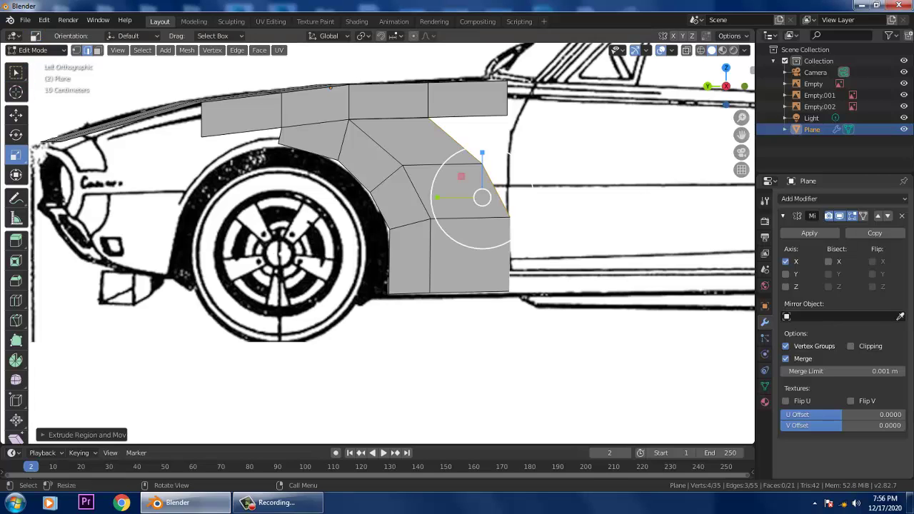
left_click_drag(436, 198, 397, 198)
left_click(16, 115)
scroll(397, 214, "up", 3)
key("1")
left_click_drag(486, 308, 496, 332)
Merge the extruded panel's top corner vertex with the loop cut's lower vertex on the fender strip
middle_click_drag(496, 332, 435, 336)
scroll(479, 364, "down", 4)
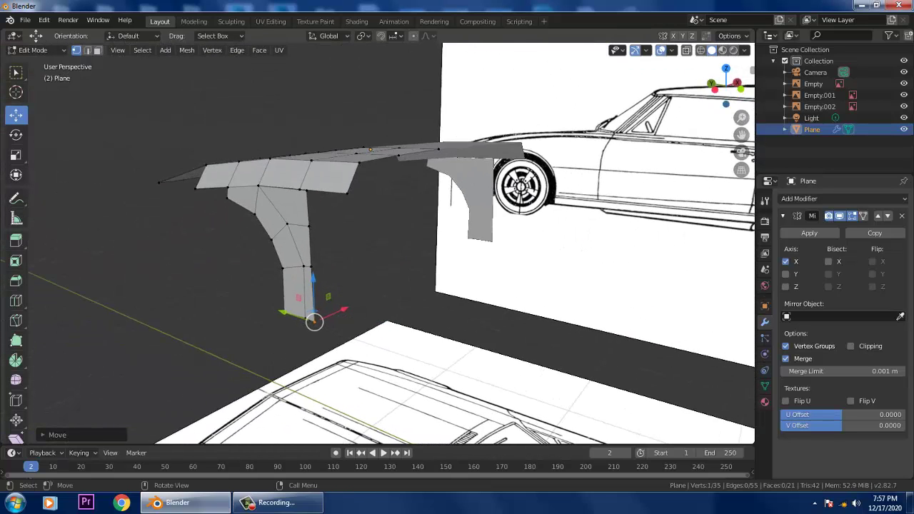
scroll(391, 243, "up", 2)
left_click(249, 150, "shift")
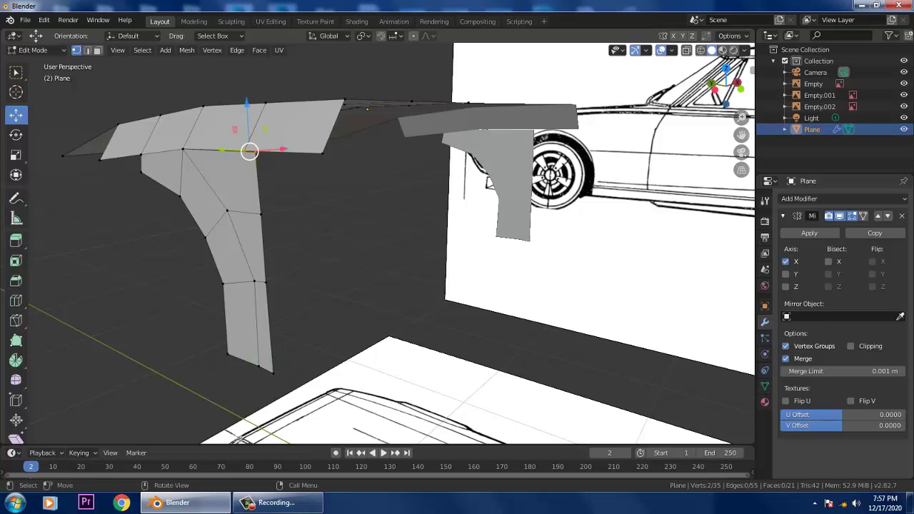
left_click(212, 50)
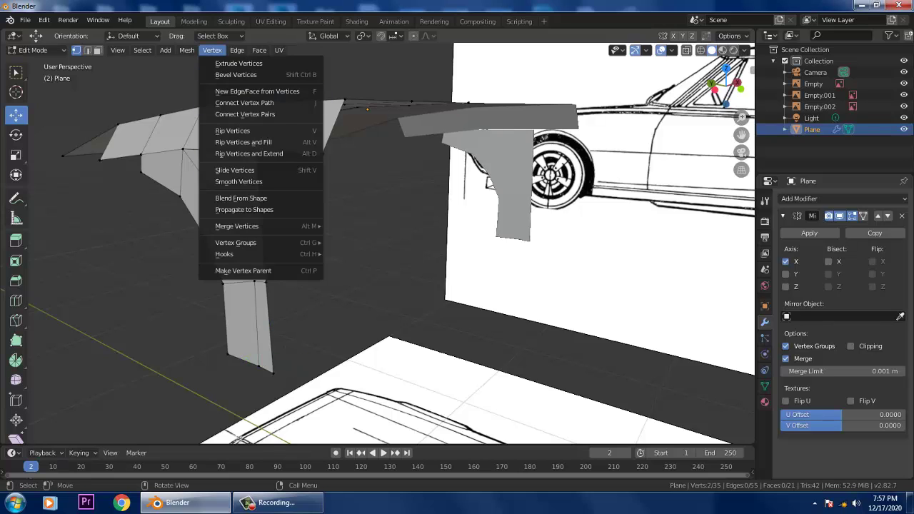
mouse_move(235, 242)
mouse_move(236, 225)
left_click(350, 225)
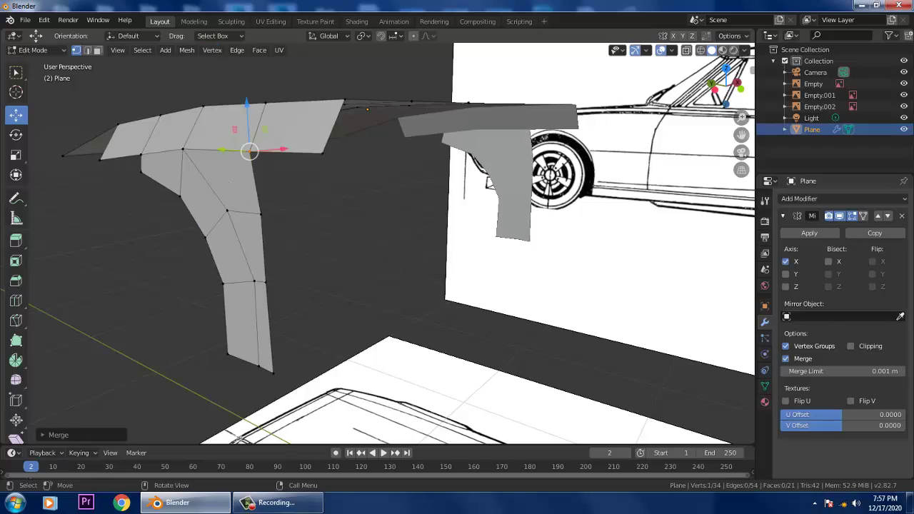
Scale the hood's center edge loop flat along X and move it onto the car's center line in the end view
middle_click_drag(343, 228, 508, 275)
scroll(392, 243, "down", 3)
middle_click_drag(365, 246, 350, 205)
scroll(391, 243, "down", 1)
scroll(376, 246, "up", 5)
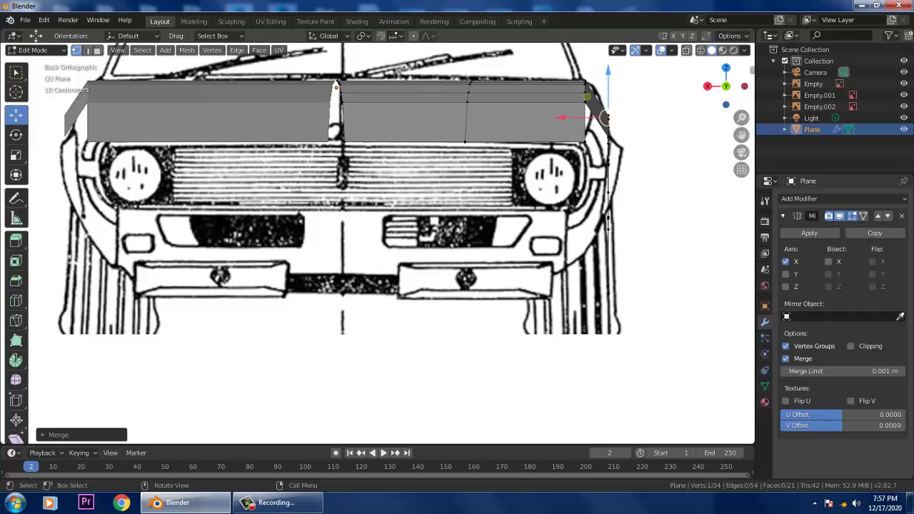
left_click(344, 129, "alt")
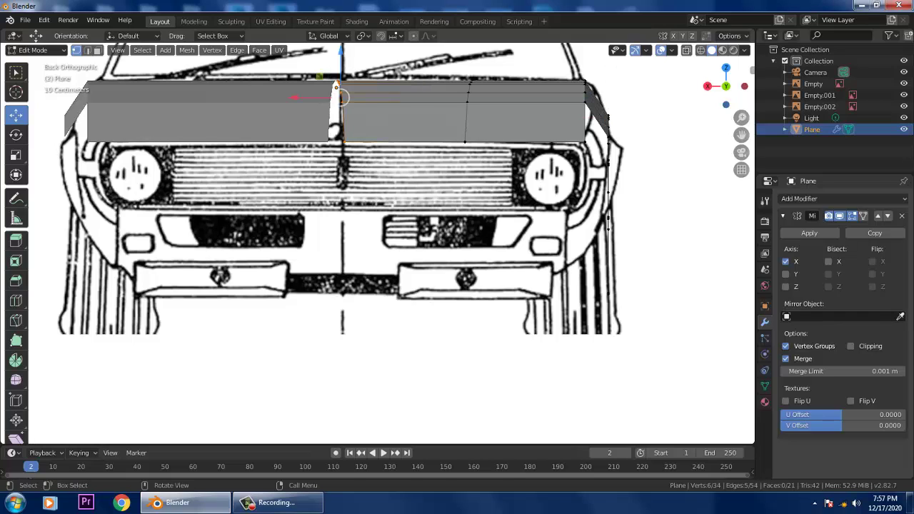
left_click(16, 155)
left_click_drag(294, 98, 339, 99)
left_click(342, 96)
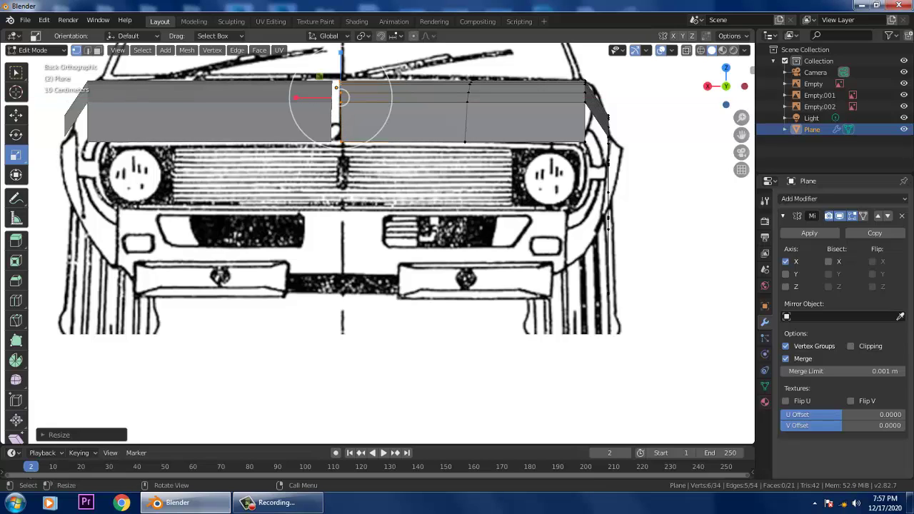
left_click(16, 115)
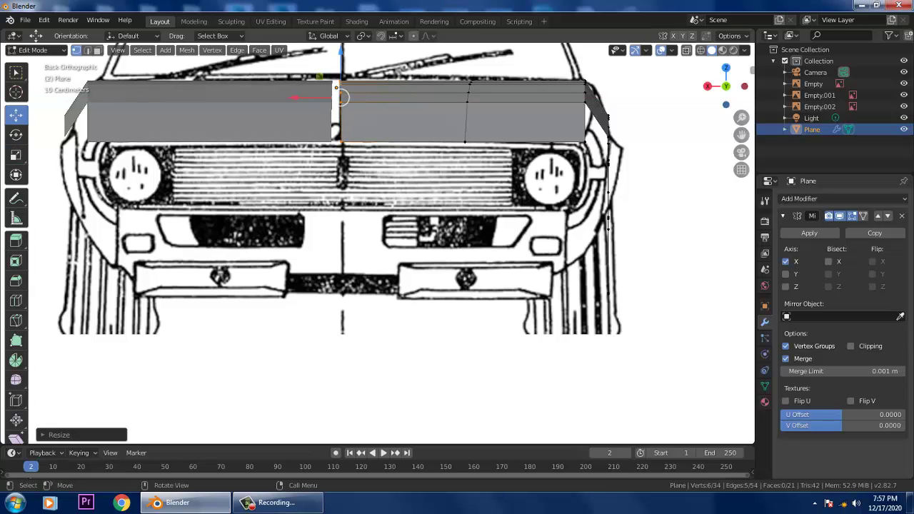
left_click_drag(294, 98, 288, 98)
Extrude the fender panel's three rear edges about 0.23 m back to the front edge of the door
middle_click_drag(300, 129, 185, 169)
scroll(193, 193, "down", 4)
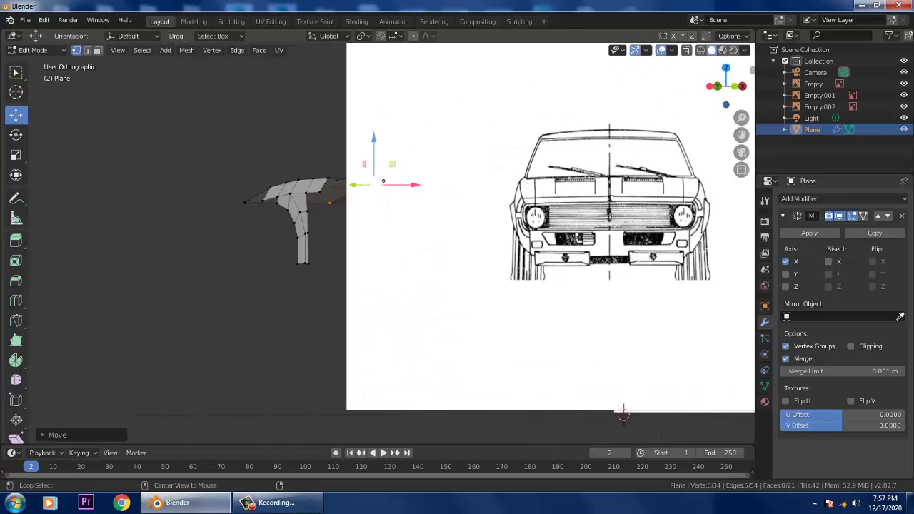
scroll(391, 243, "up", 4)
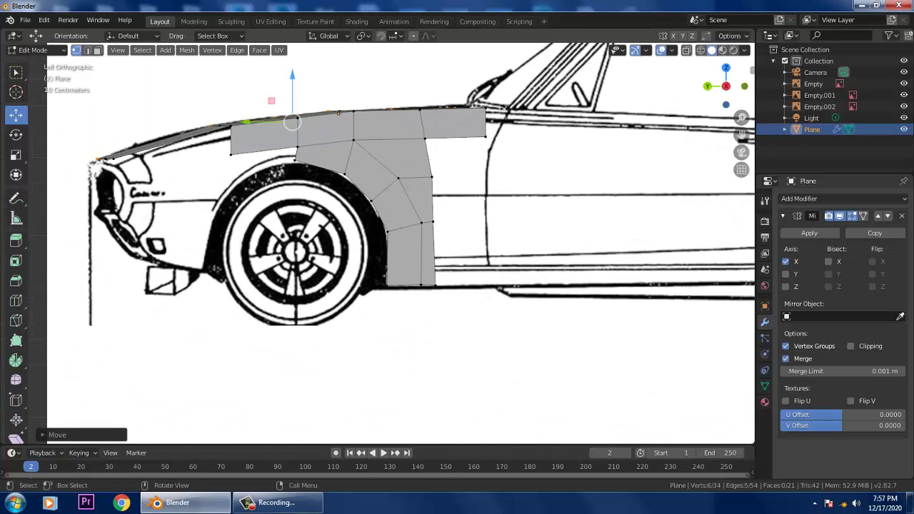
key("shift+z")
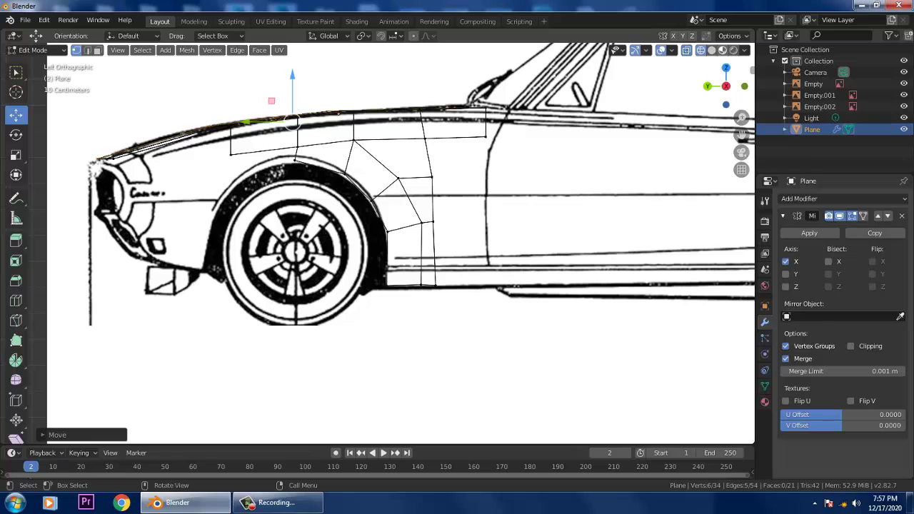
key("shift+z")
scroll(377, 243, "up", 1)
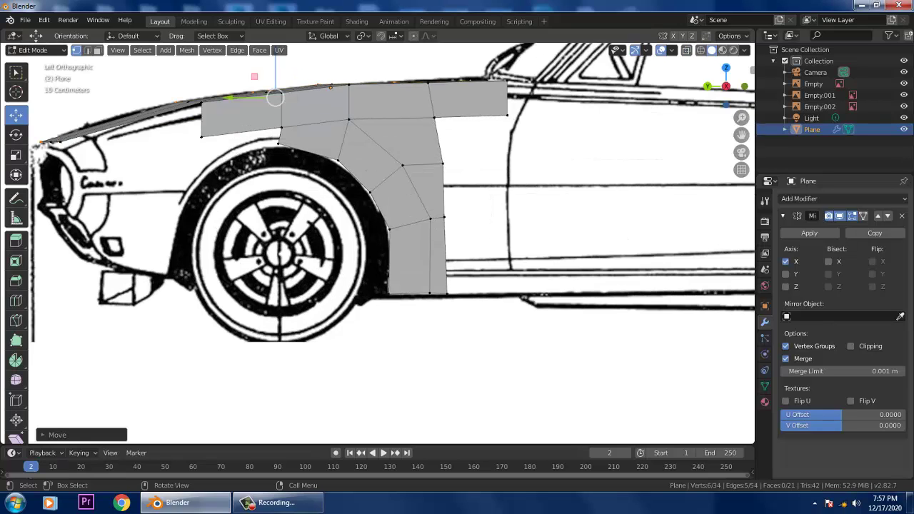
key("2")
left_click(440, 141)
left_click(445, 191, "shift")
left_click(446, 253, "shift")
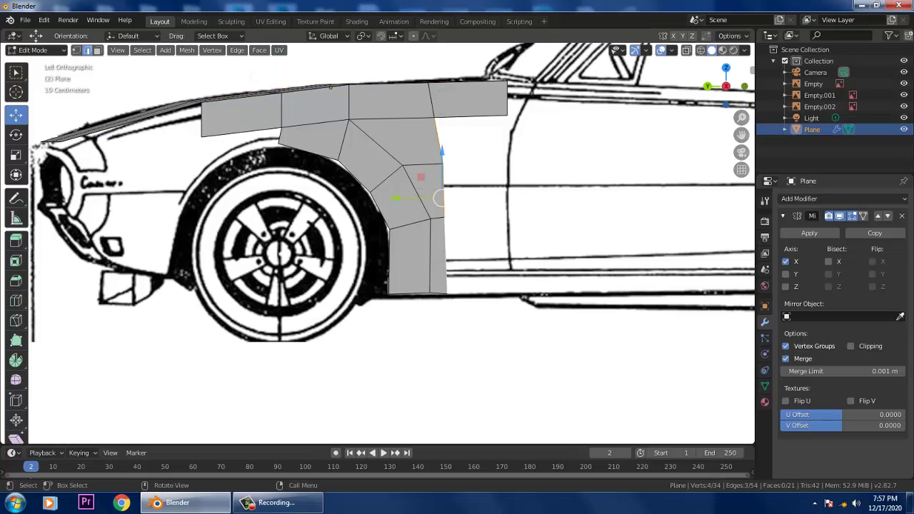
key("e")
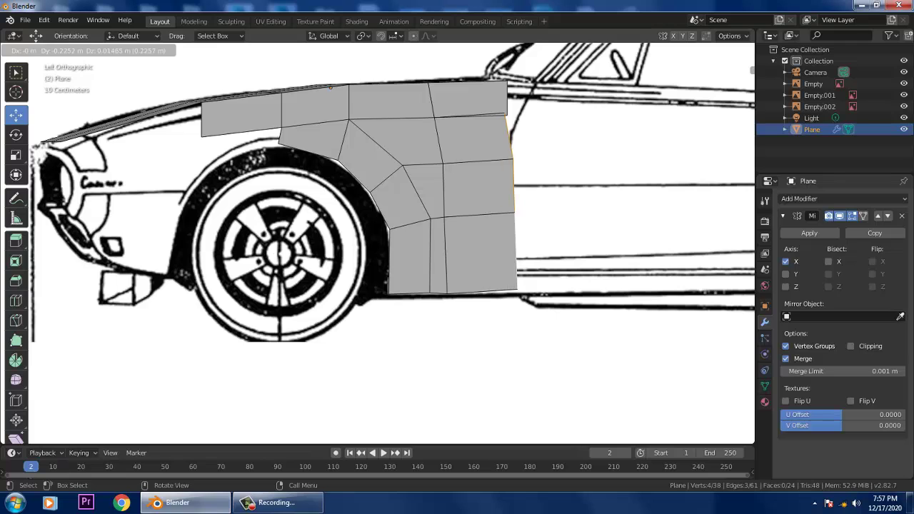
left_click(516, 253)
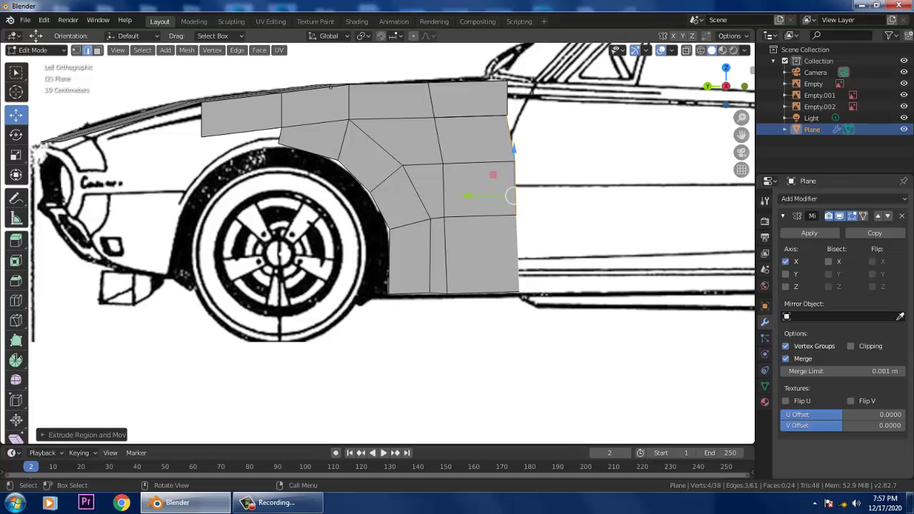
Merge the two overlapping vertices at the upper rear corner where the fender panel meets the upper strip
middle_click_drag(517, 253, 468, 289)
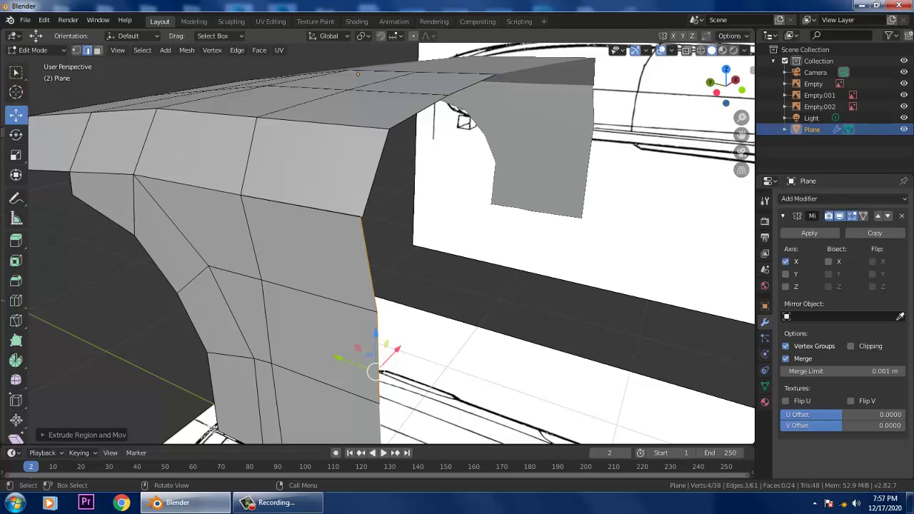
key("1")
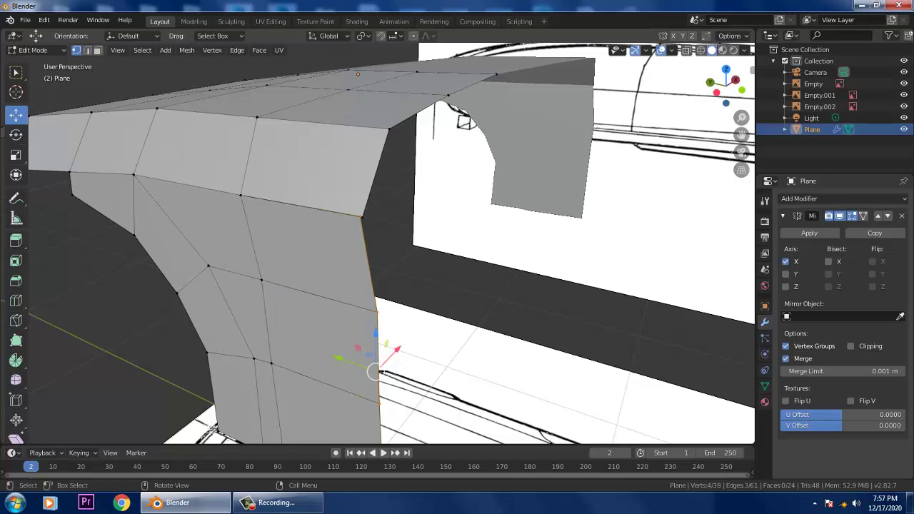
left_click(360, 215)
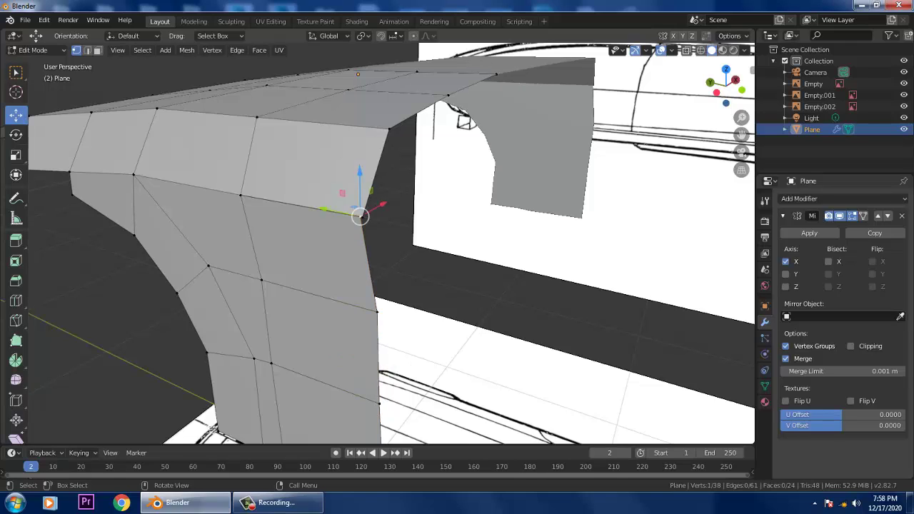
left_click(16, 93)
left_click(15, 74)
key("alt+a")
left_click_drag(348, 194, 390, 235)
right_click(361, 226)
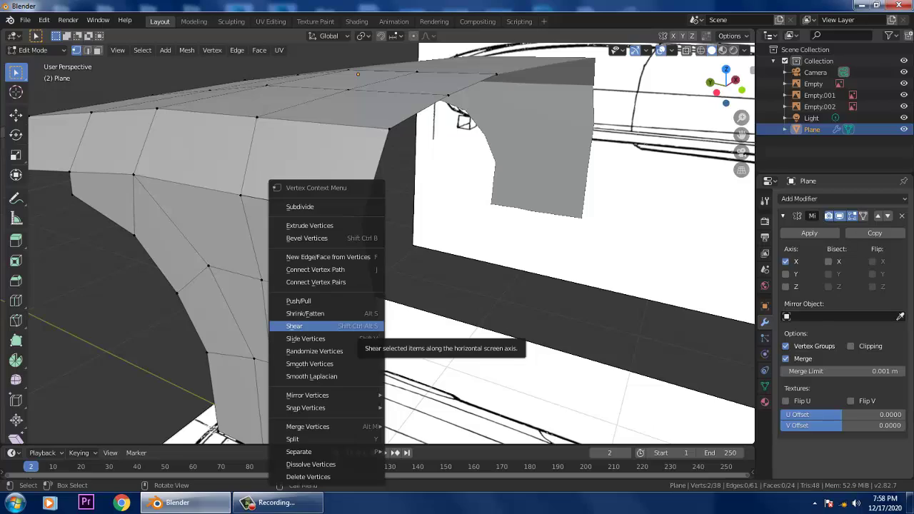
mouse_move(307, 427)
left_click(414, 384)
Add a lengthwise loop cut along the hood and slide it close to the center line
middle_click_drag(410, 343, 554, 371)
scroll(454, 345, "down", 3)
key("ctrl+r")
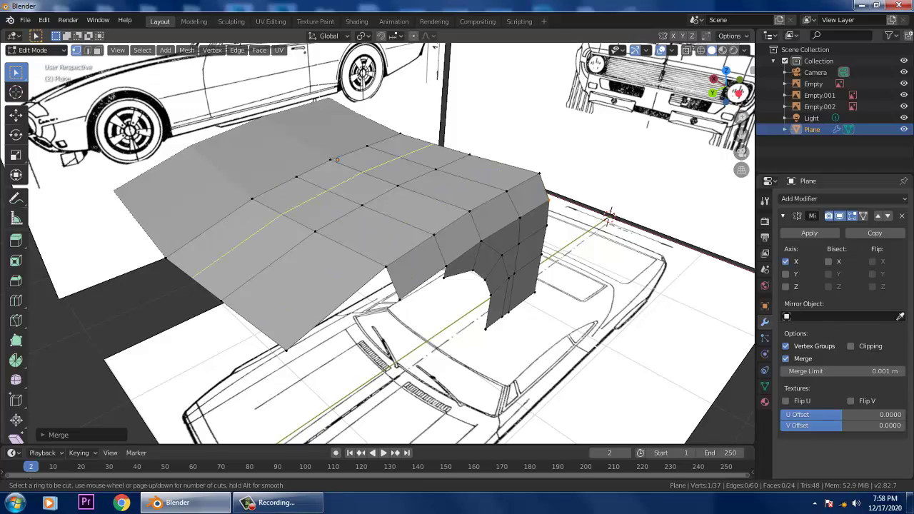
left_click(273, 208)
left_click(253, 198)
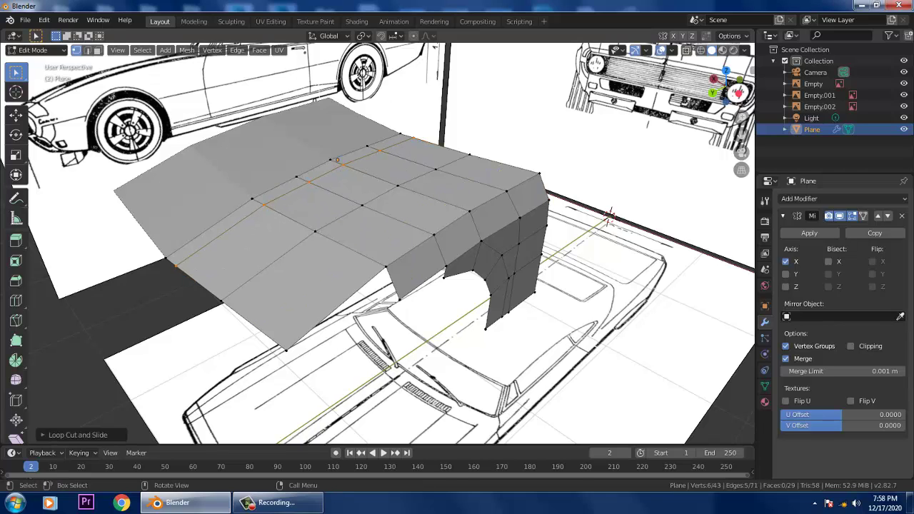
Save the project to the Desktop as "car modeling.blend"
left_click(25, 20)
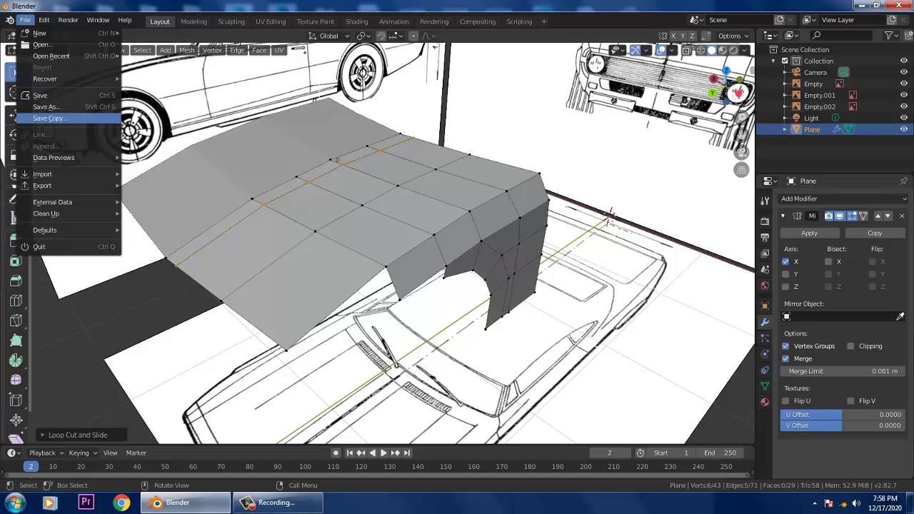
left_click(45, 106)
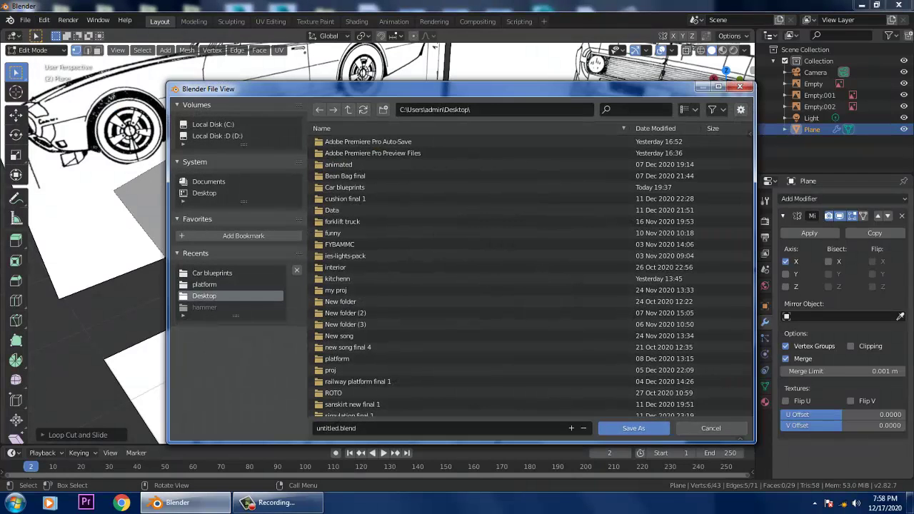
left_click(428, 429)
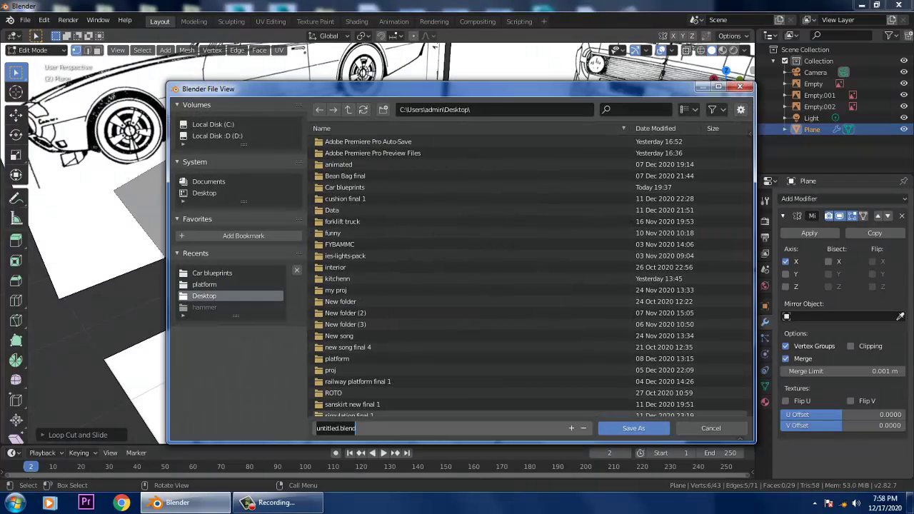
type("car modeling")
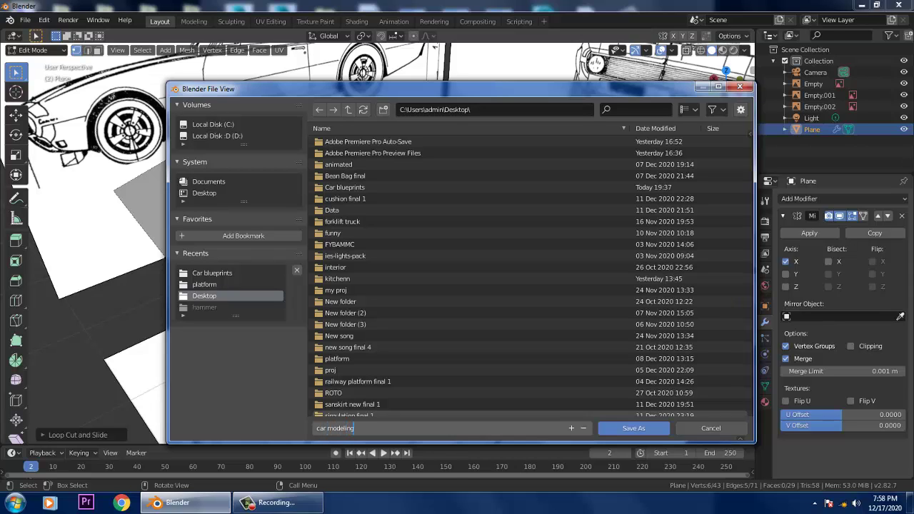
key("Return")
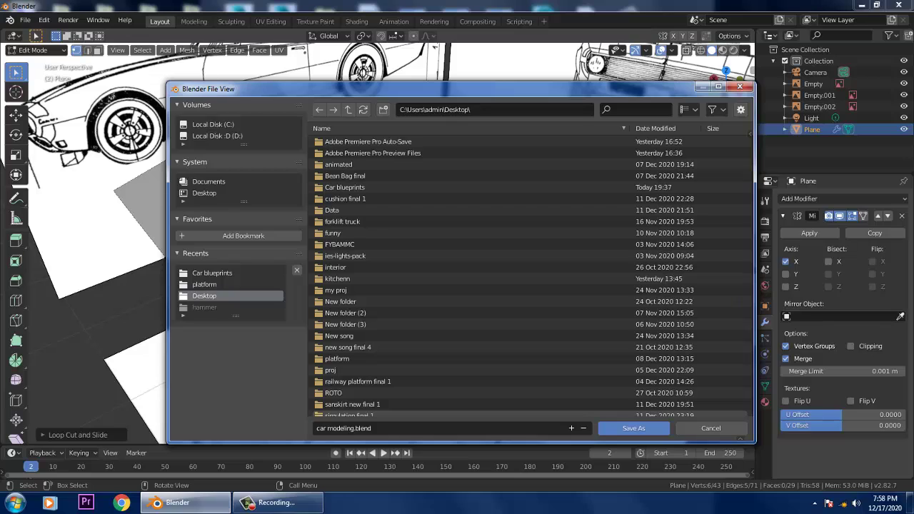
left_click(633, 428)
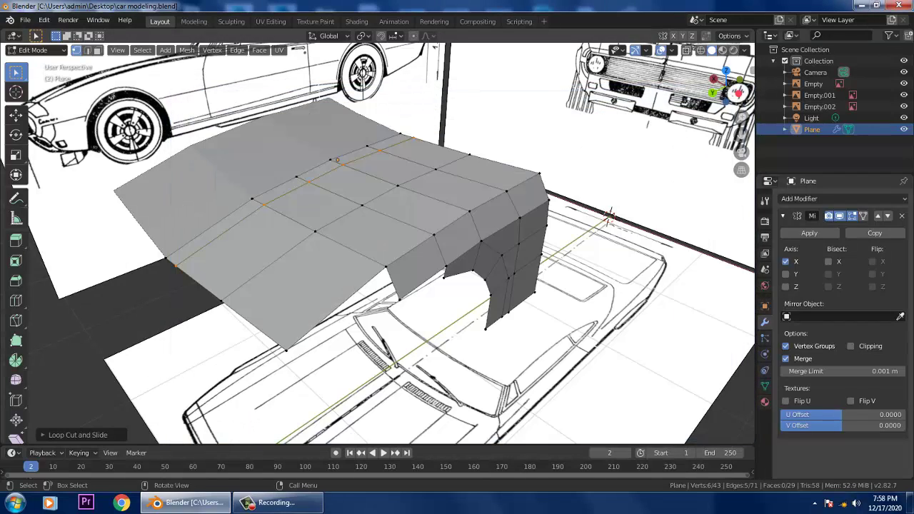
Switch the car body mesh from Edit Mode to Object Mode
middle_click_drag(442, 285, 418, 273)
left_click(37, 51)
left_click(40, 63)
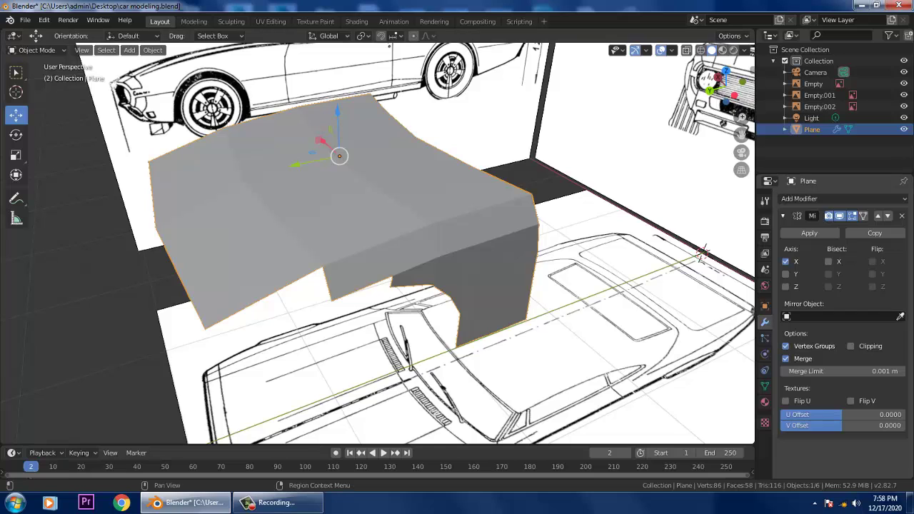
Add a Subdivision Surface modifier to the car body mesh and set its viewport subdivisions to 0 after previewing level 3
left_click(829, 199)
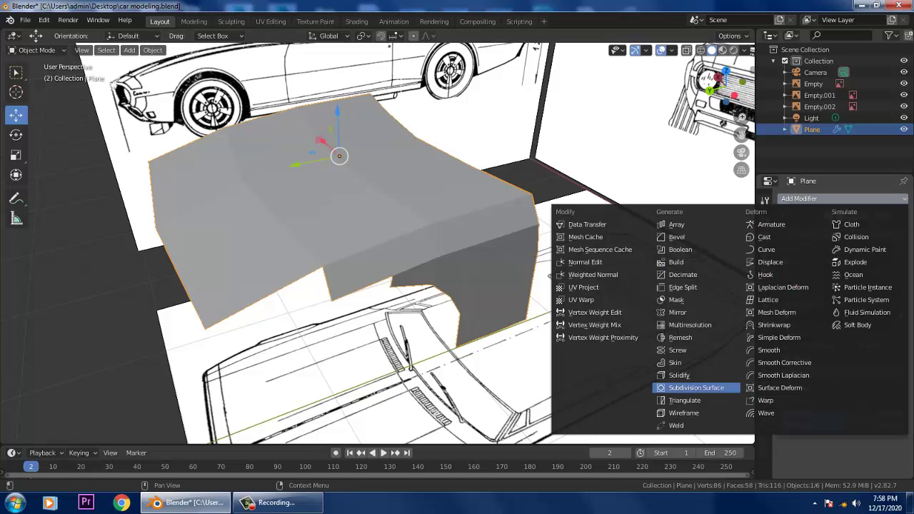
left_click(696, 388)
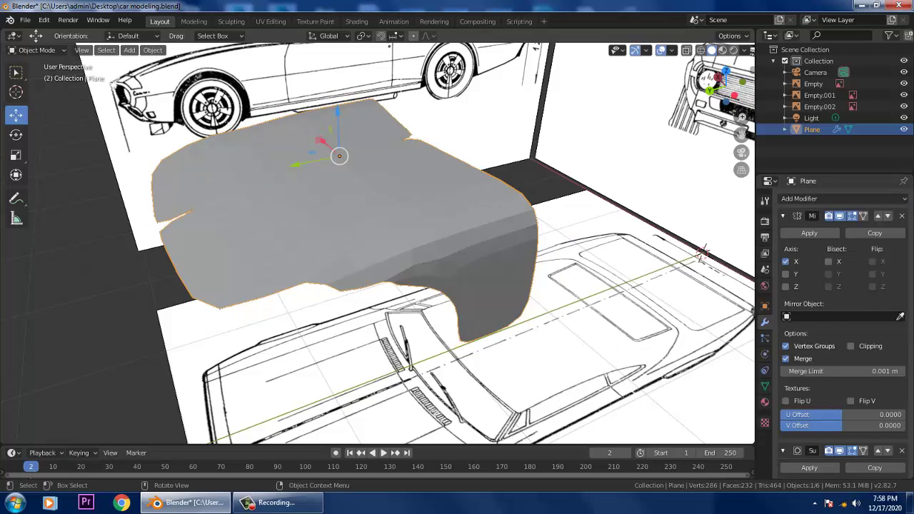
mouse_move(571, 300)
middle_mouse_down()
mouse_move(654, 320)
mouse_move(577, 291)
mouse_move(567, 296)
middle_mouse_up()
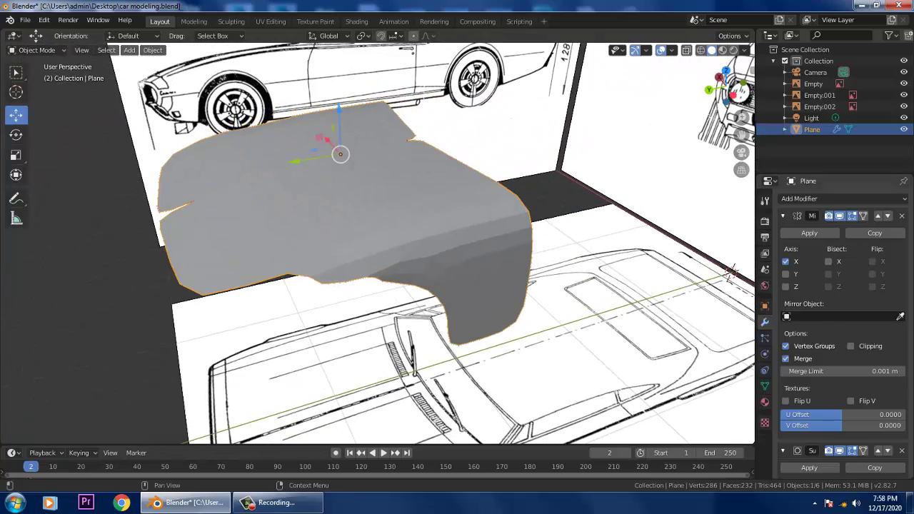
scroll(829, 383, "down", 4)
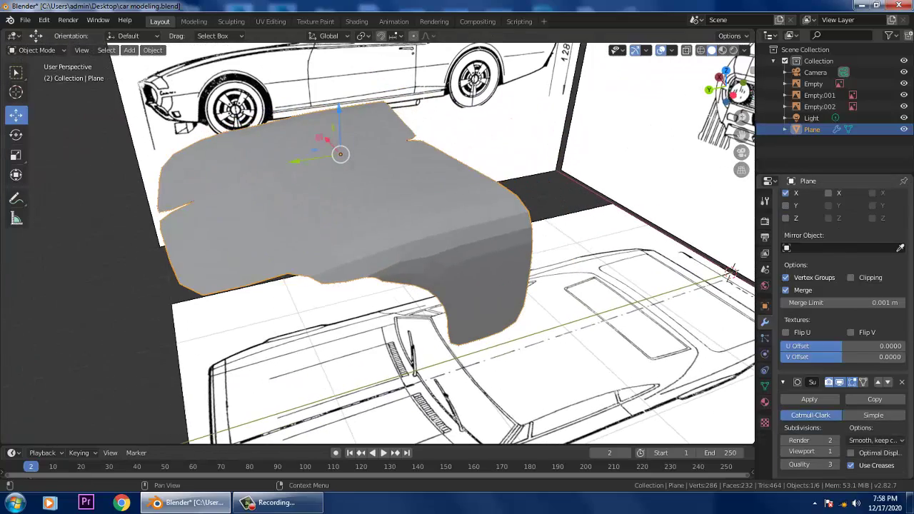
left_click_drag(810, 448, 843, 447)
left_click(784, 448)
left_click(785, 447)
left_click(836, 448)
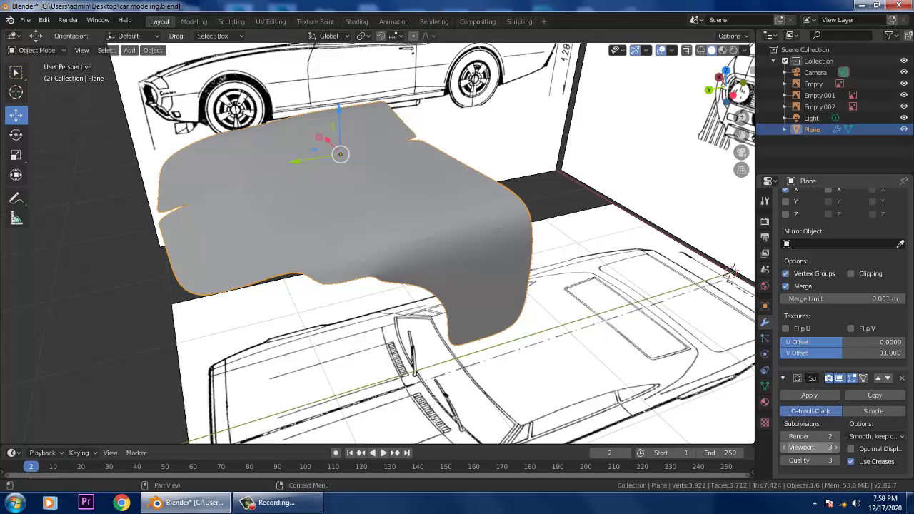
left_click_drag(811, 448, 785, 448)
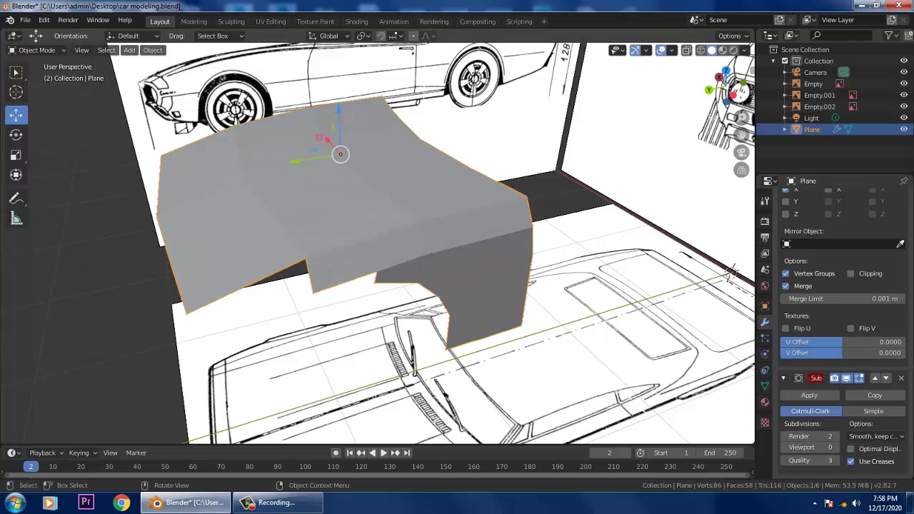
In Edit Mode, extrude the hood's rear edges about 0.11 m back toward the windshield base in top view
left_click(37, 50)
left_click(39, 76)
middle_click_drag(400, 243, 343, 215)
key("KP_1")
key("ctrl+KP_3")
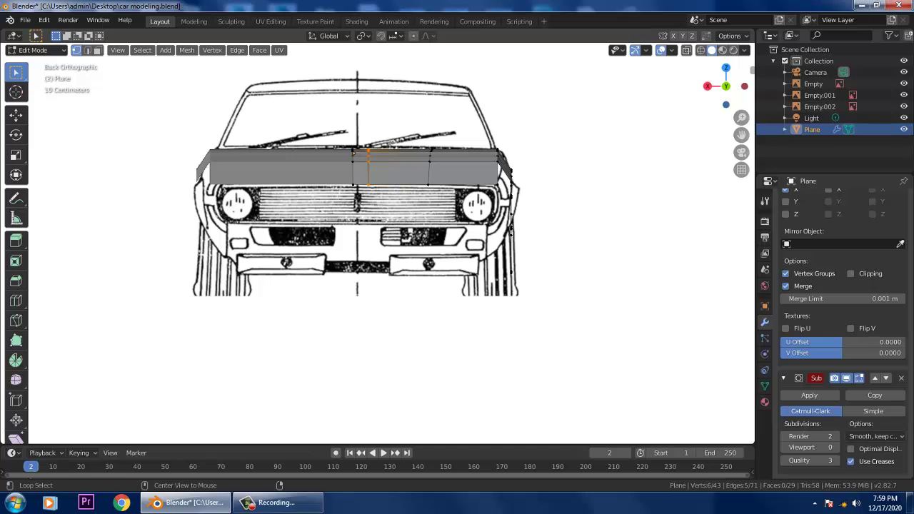
scroll(377, 243, "down", 3)
scroll(377, 243, "up", 2)
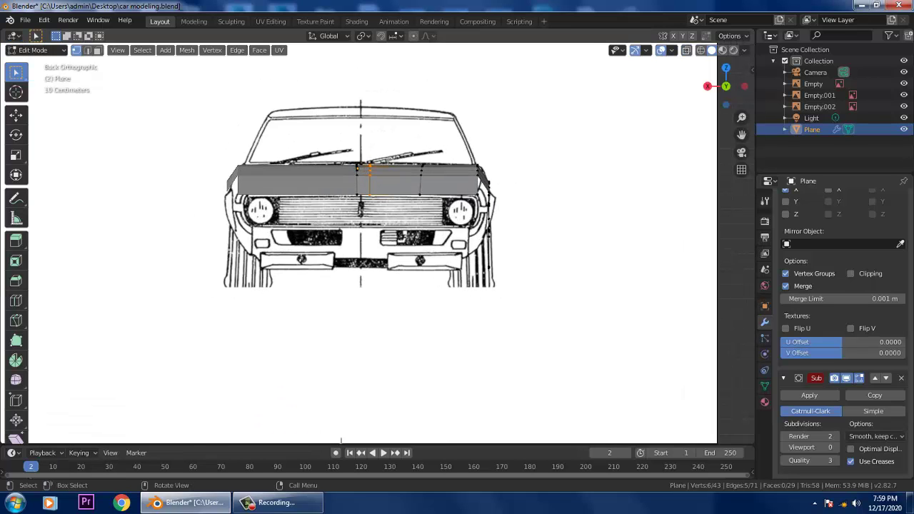
key("KP_7")
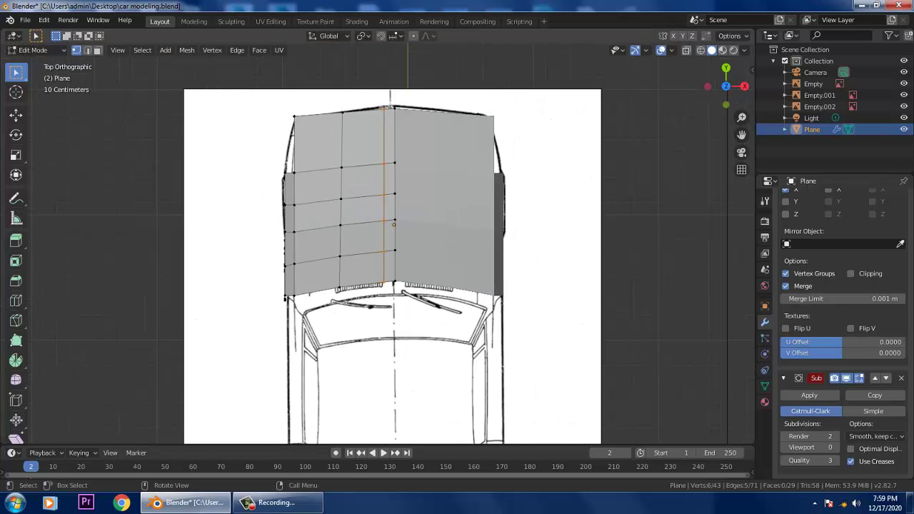
middle_click_drag(398, 300, 400, 181, "shift")
scroll(400, 181, "up", 1)
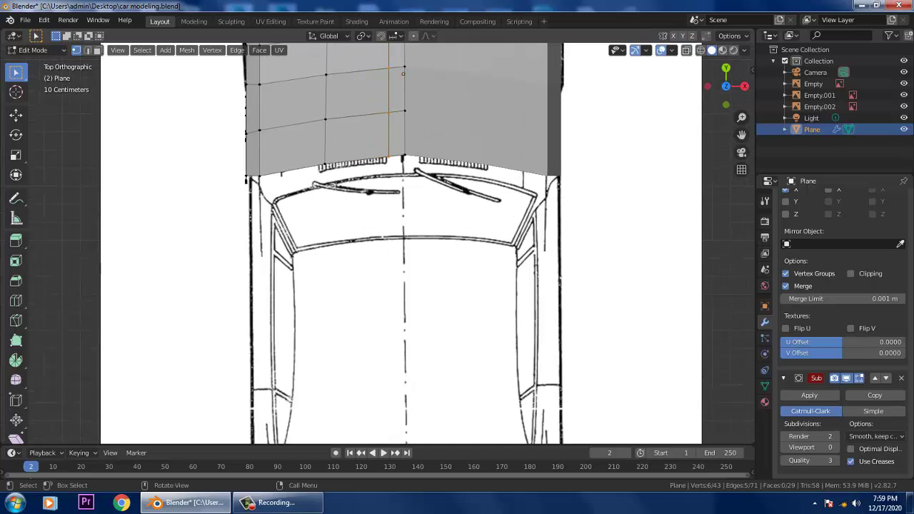
key("2")
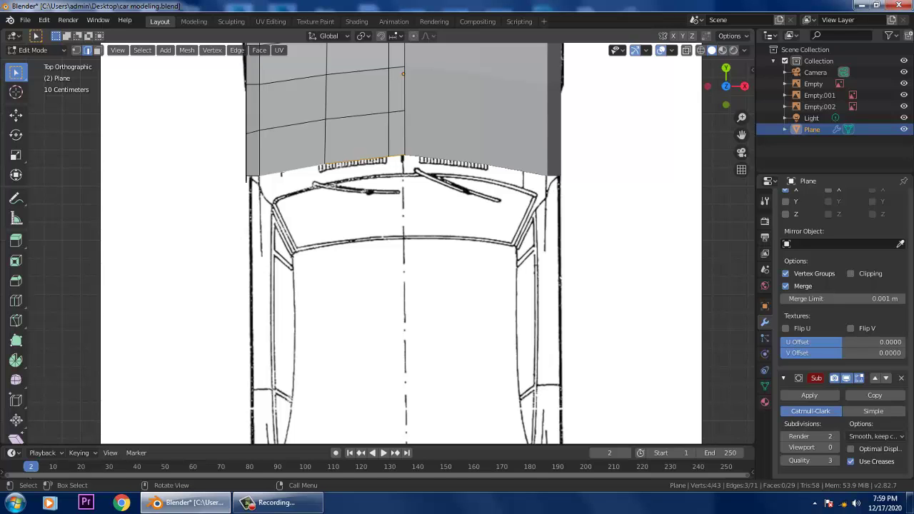
key("e")
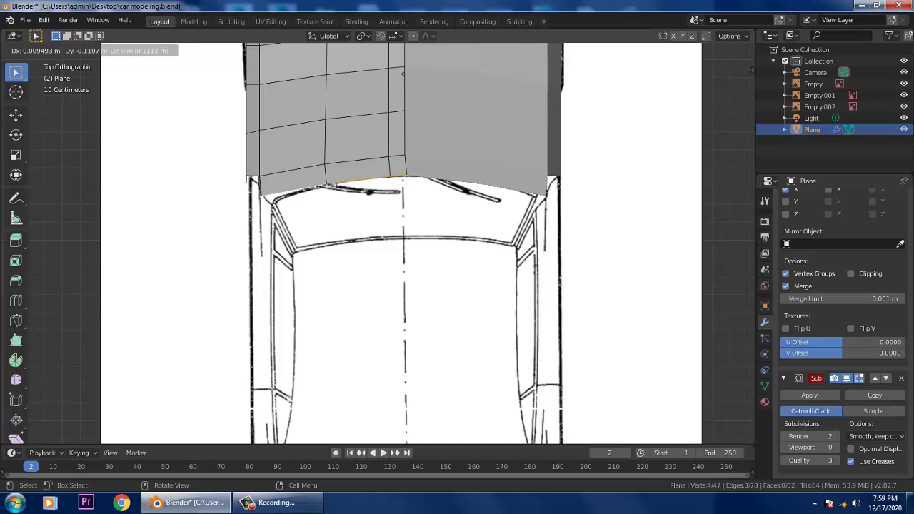
left_click(371, 207)
scroll(378, 244, "up", 2)
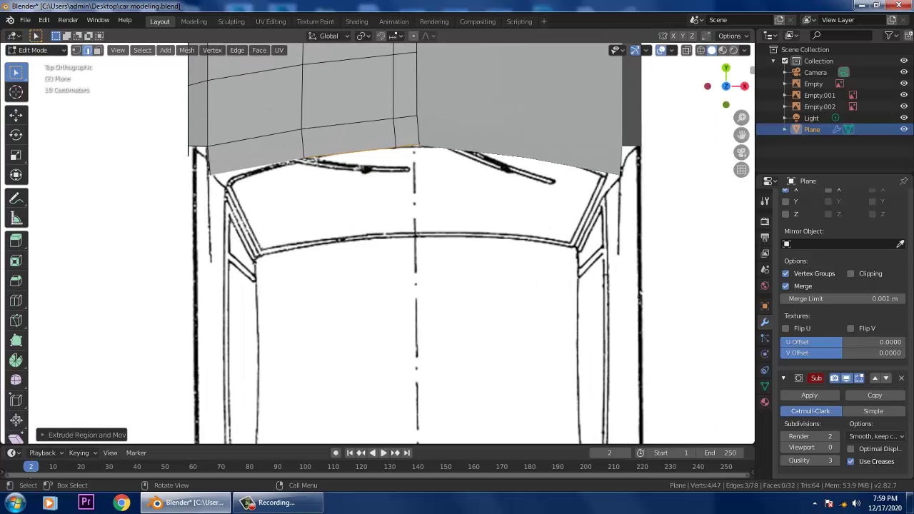
Move the outer rear corner vertex of the extruded hood strip inward and back onto the windshield's lower corner
scroll(371, 244, "up", 1)
key("1")
left_click(151, 133)
left_click(16, 115)
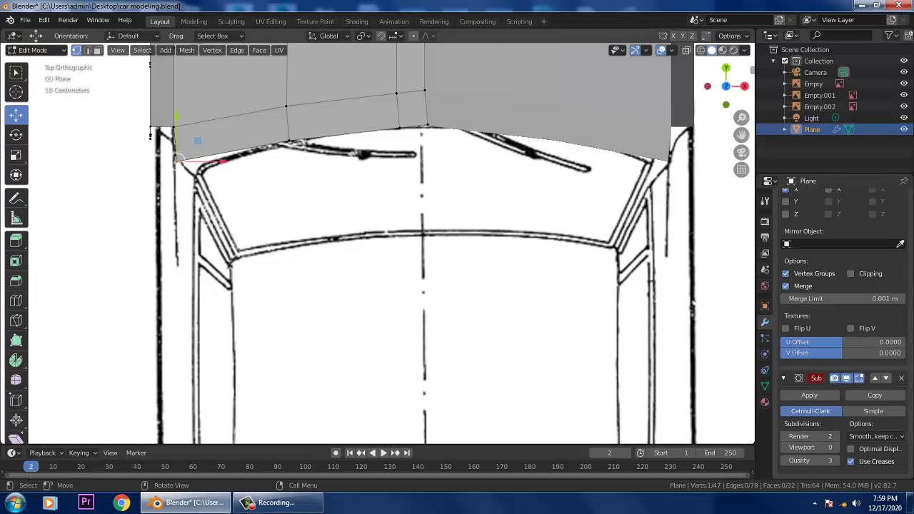
left_click_drag(178, 161, 191, 174)
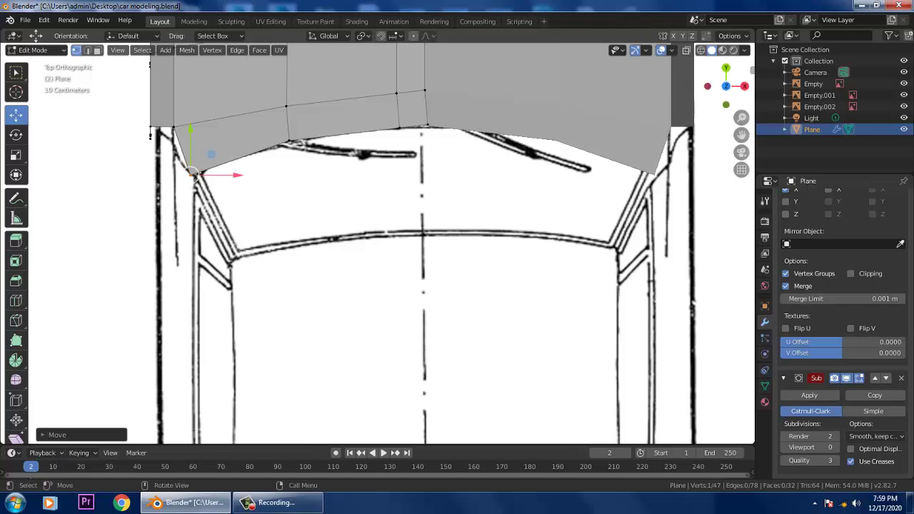
Add a lengthwise loop cut along the hood's outer section and slide it close to the outer edge
key("ctrl+r")
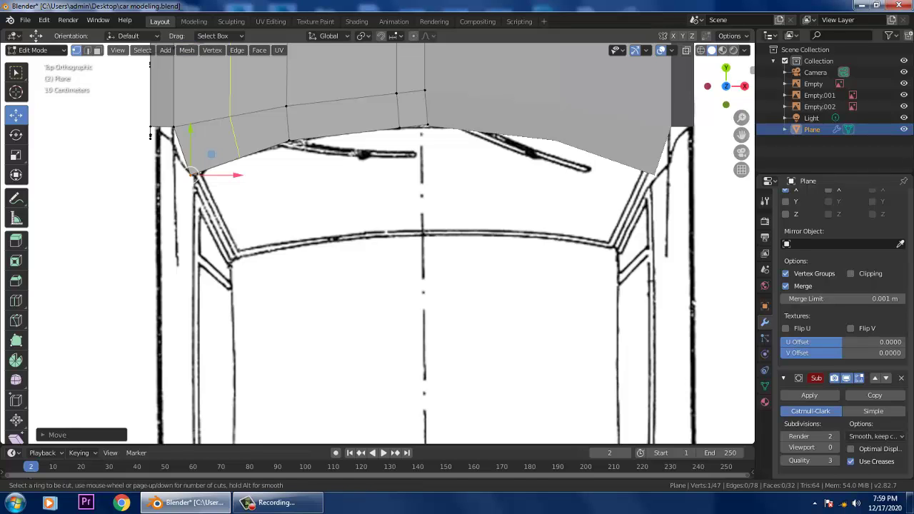
left_click(211, 171)
left_click(164, 172)
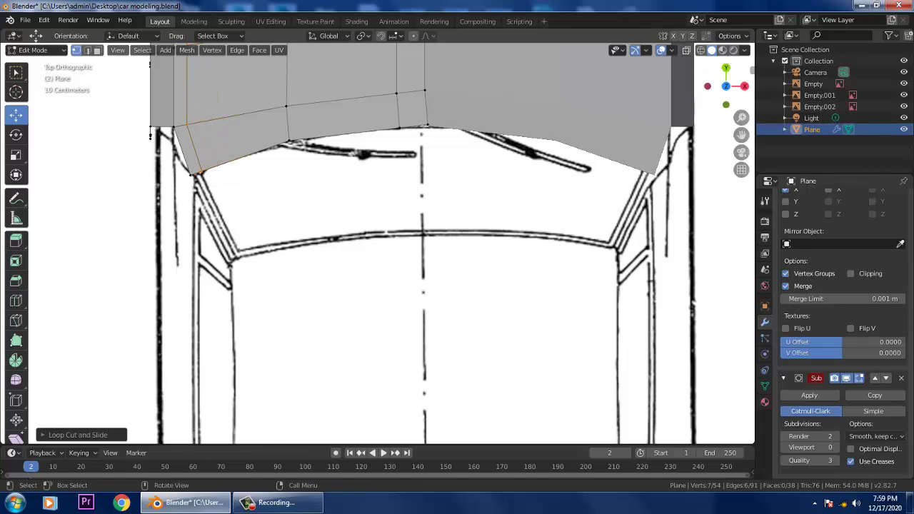
Straighten the fender's rear edge at the door by scaling its four lower vertices flat along the Y axis in side view
scroll(378, 244, "down", 4)
middle_click_drag(286, 307, 457, 175)
middle_click_drag(713, 385, 640, 327)
middle_click_drag(391, 243, 391, 252)
scroll(392, 242, "up", 1)
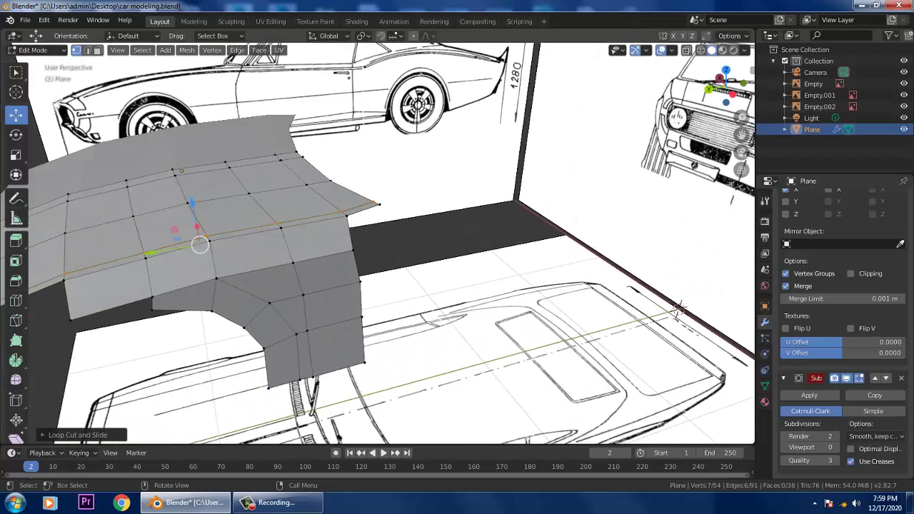
key("KP_1")
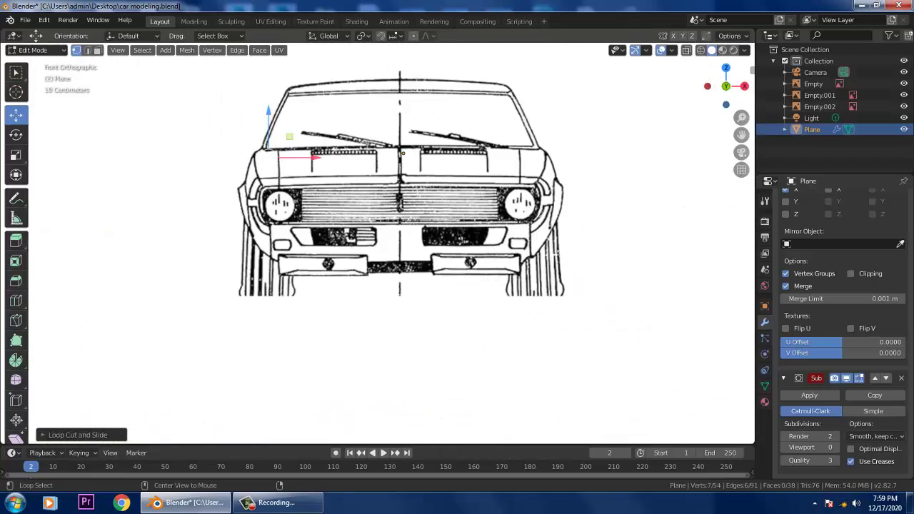
key("ctrl+KP_3")
scroll(391, 243, "up", 1)
scroll(179, 141, "up", 2)
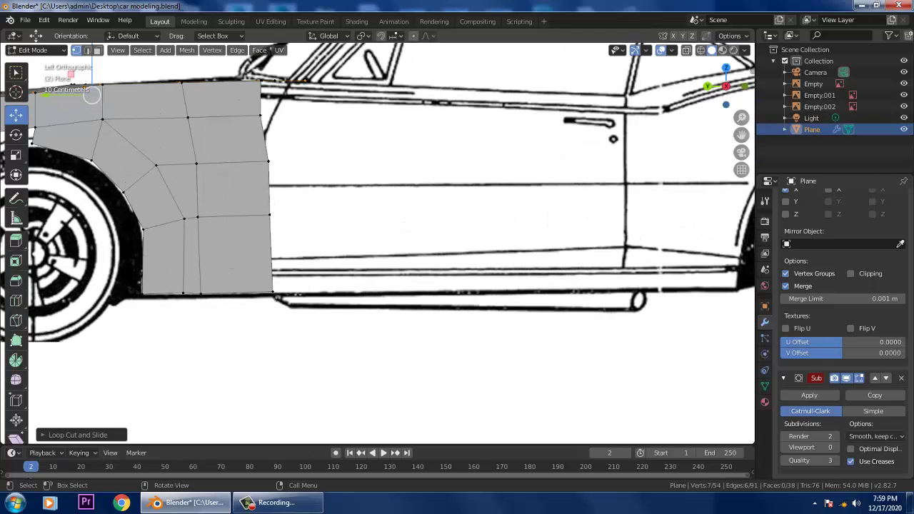
left_click_drag(247, 108, 269, 161)
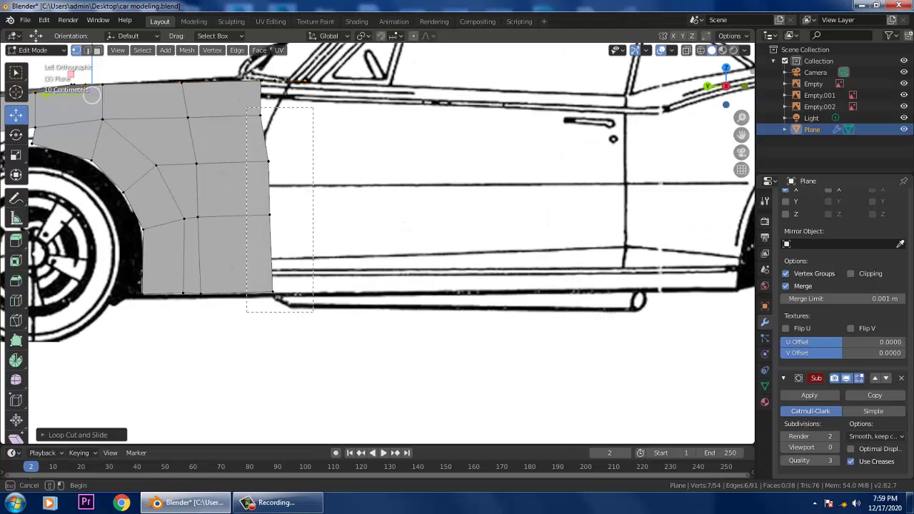
left_click_drag(313, 312, 314, 313)
left_click(16, 155)
left_click_drag(223, 195, 263, 196)
scroll(336, 195, "down", 1)
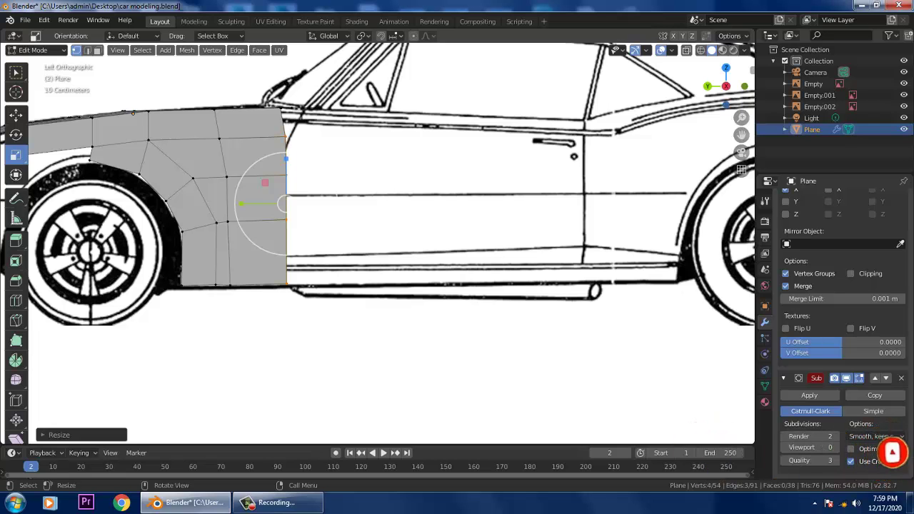
Extrude the fender's four rear edges straight back over the front of the door in the left side view
middle_click_drag(336, 195, 380, 263)
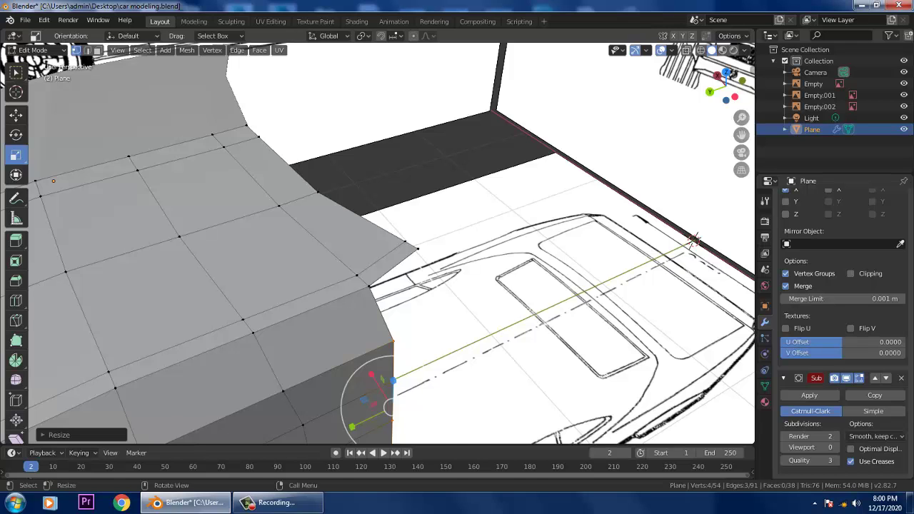
left_click(370, 287)
scroll(370, 287, "down", 2)
key("2")
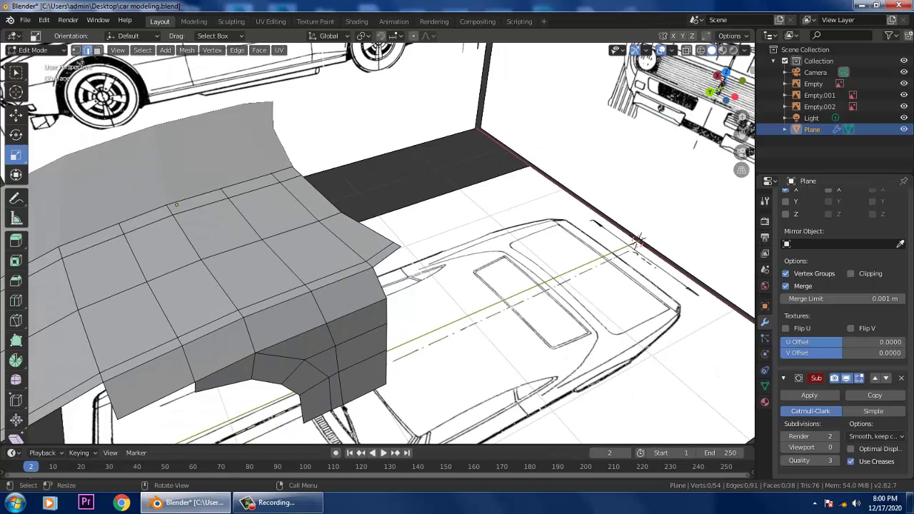
left_click(380, 283)
left_click(386, 311, "shift")
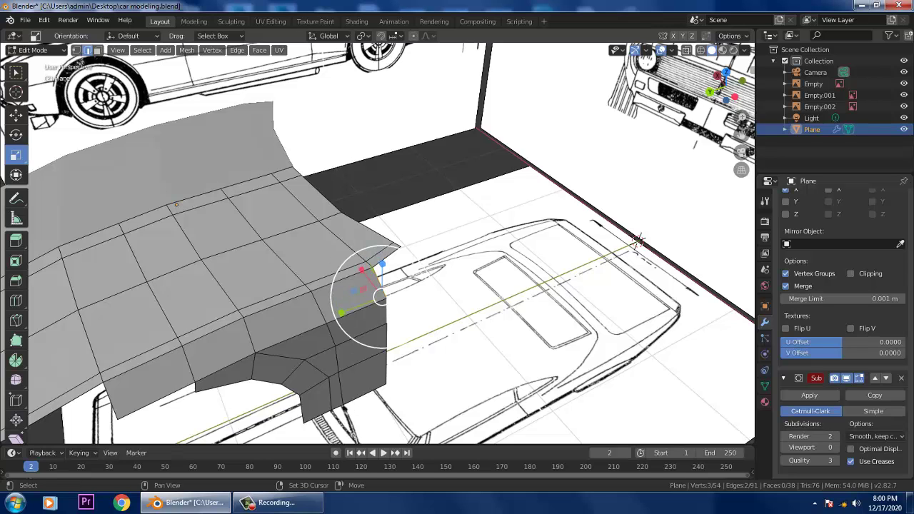
left_click(387, 338, "shift")
left_click(387, 367, "shift")
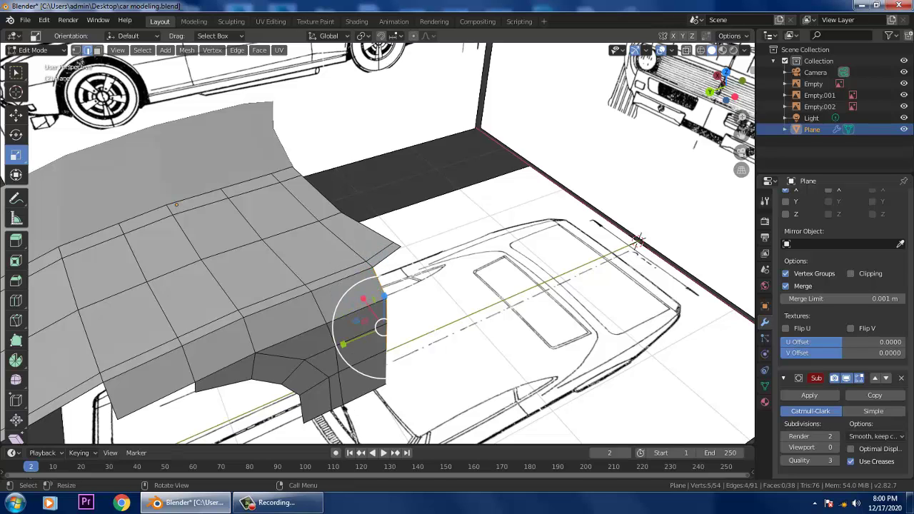
mouse_move(389, 365)
middle_mouse_down("alt")
mouse_move(350, 366)
mouse_move(399, 366)
middle_mouse_up("alt")
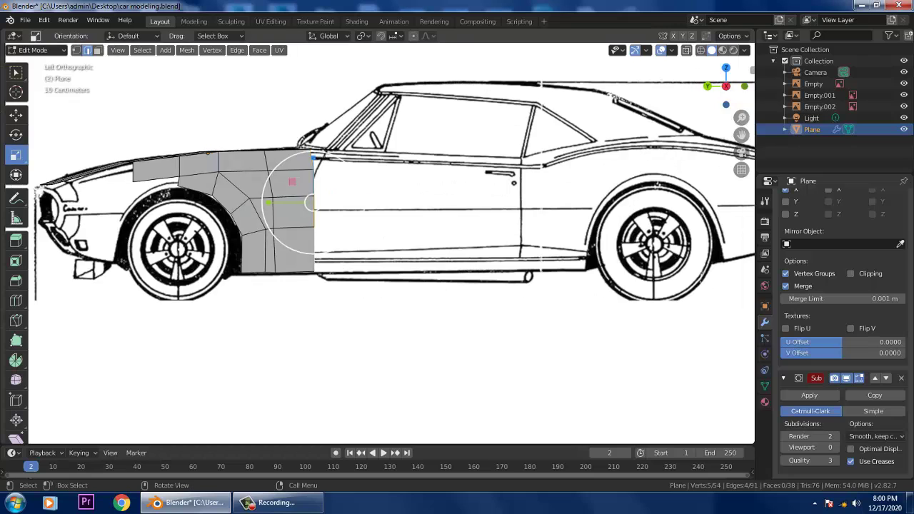
scroll(391, 243, "up", 1)
key("e")
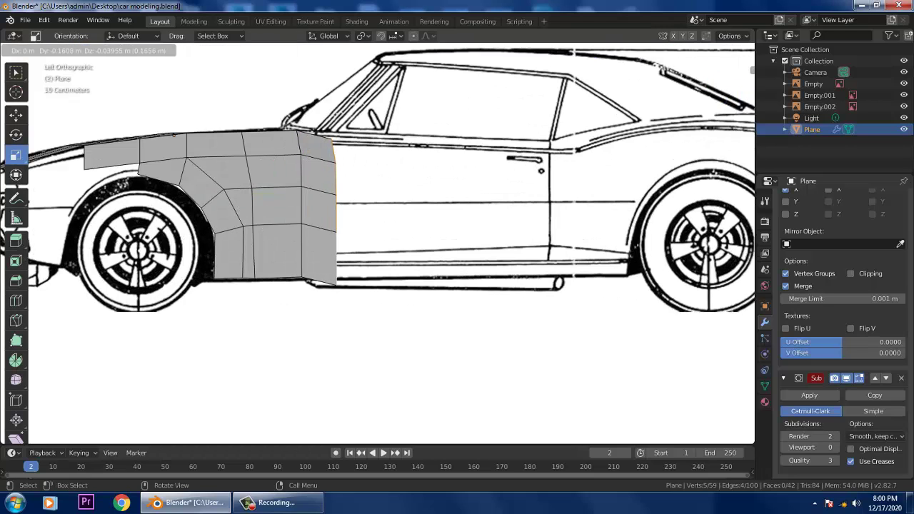
left_click(319, 149)
key("w")
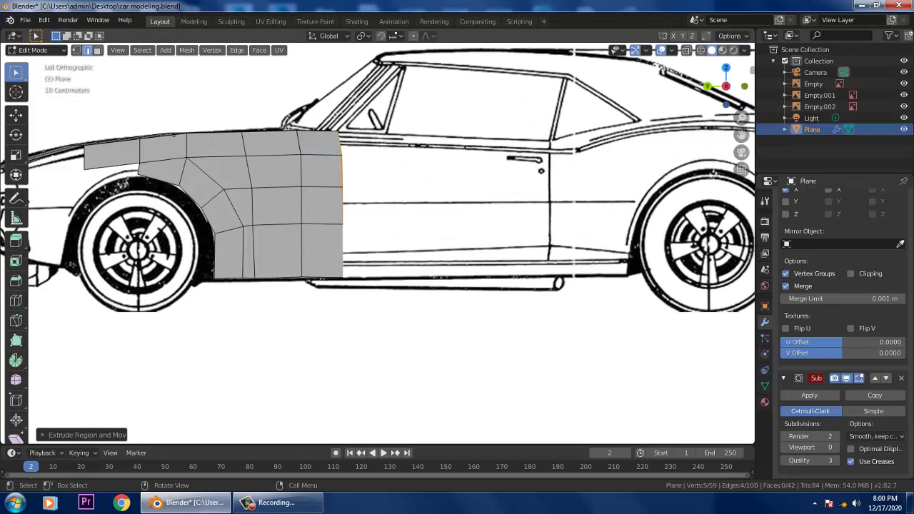
Extrude the short edge at the hood's rear outer corner along the windshield pillar to the windshield's upper corner in top view
middle_click_drag(343, 208, 437, 256)
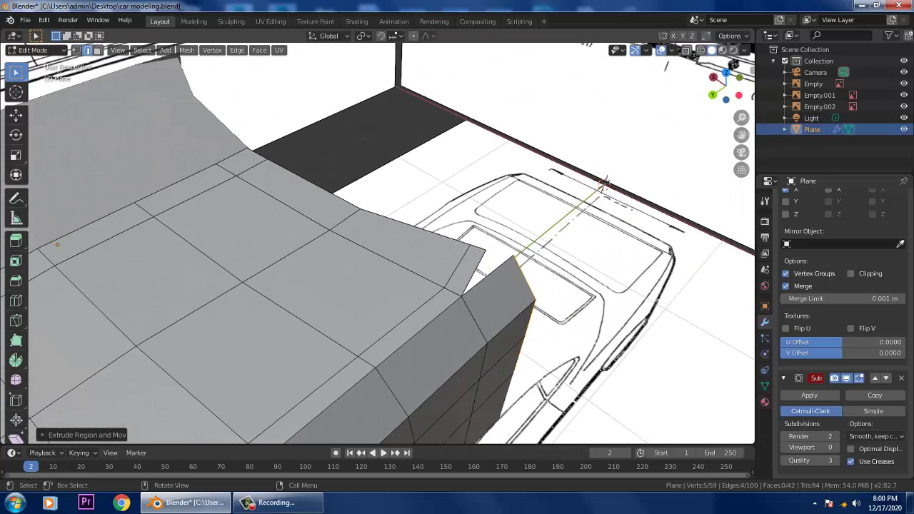
key("alt+a")
key("KP_7")
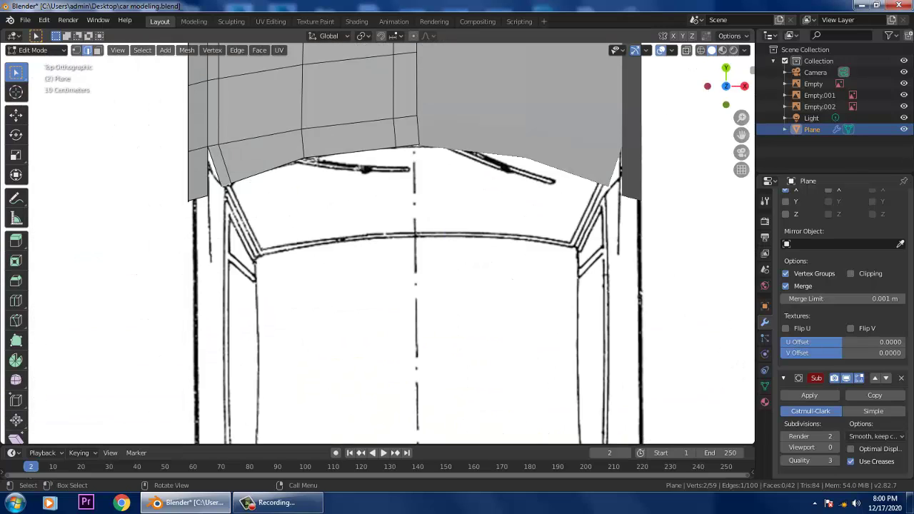
key("e")
left_click(258, 256)
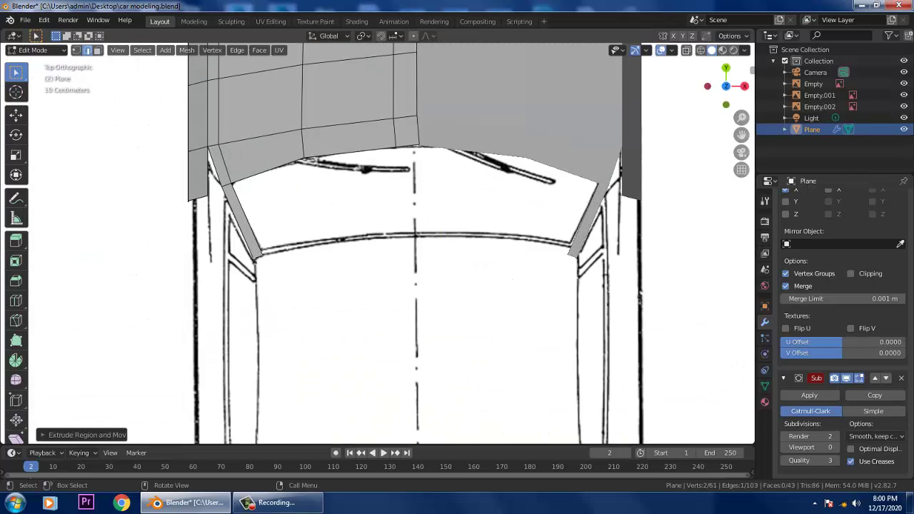
Raise the end edge of the extruded pillar strip onto the upper part of the blueprint's windshield pillar in side view
middle_click_drag(258, 256, 544, 107)
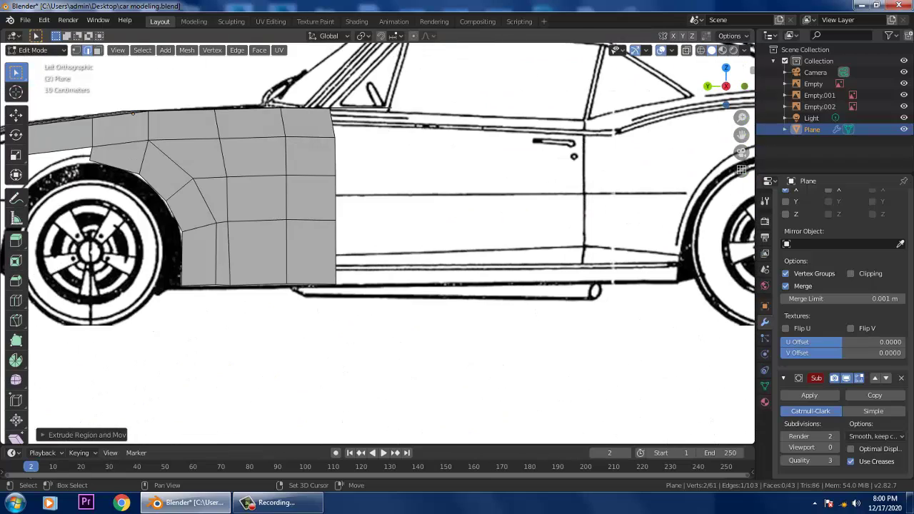
middle_click_drag(132, 112, 132, 231, "shift")
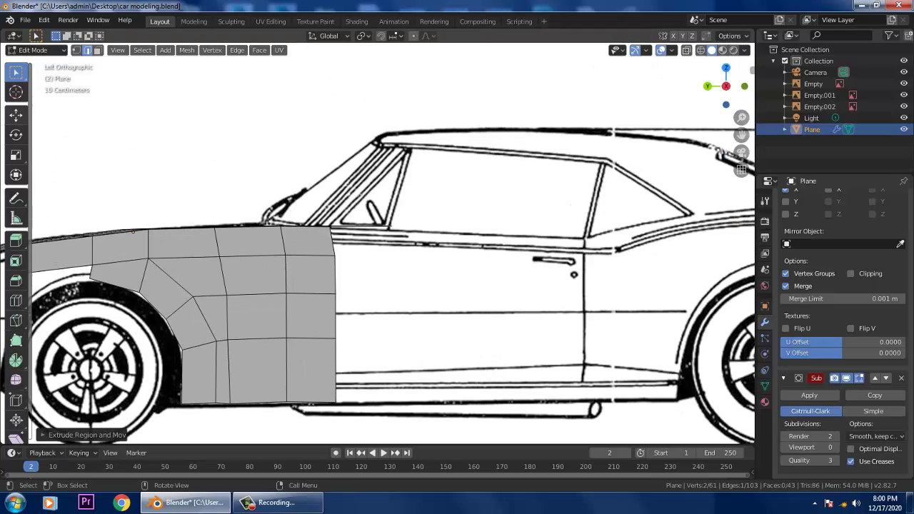
left_click(15, 115)
left_click_drag(390, 225, 375, 168)
scroll(376, 168, "up", 2)
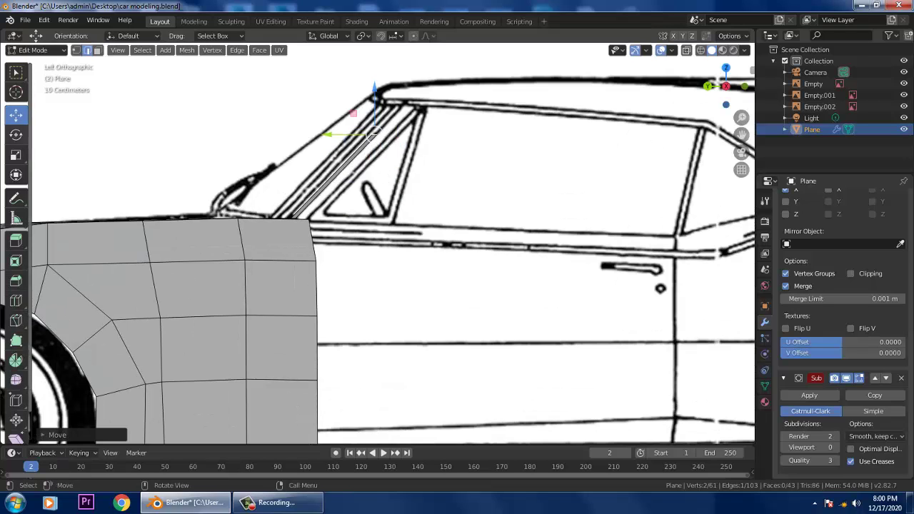
Rotate the pillar strip's end edge in the left side view and the back view
left_click(16, 135)
left_click_drag(397, 134, 376, 125)
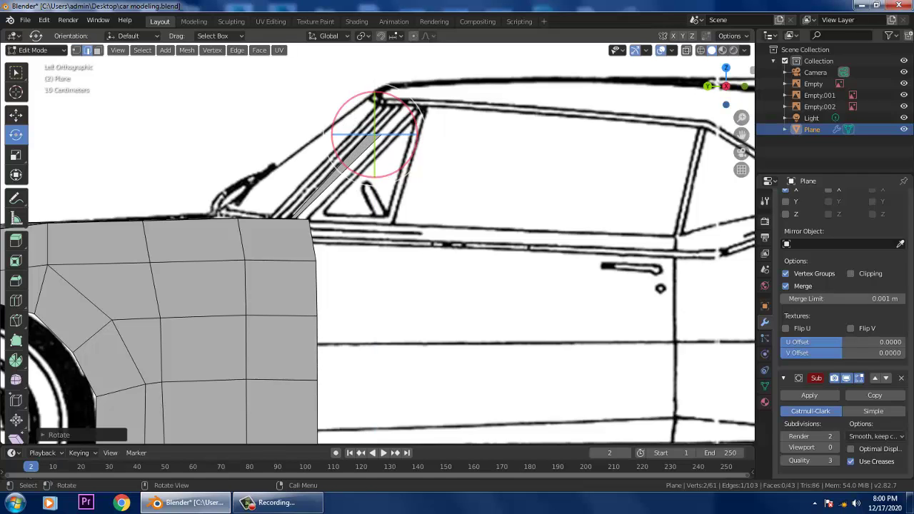
key("ctrl+KP_1")
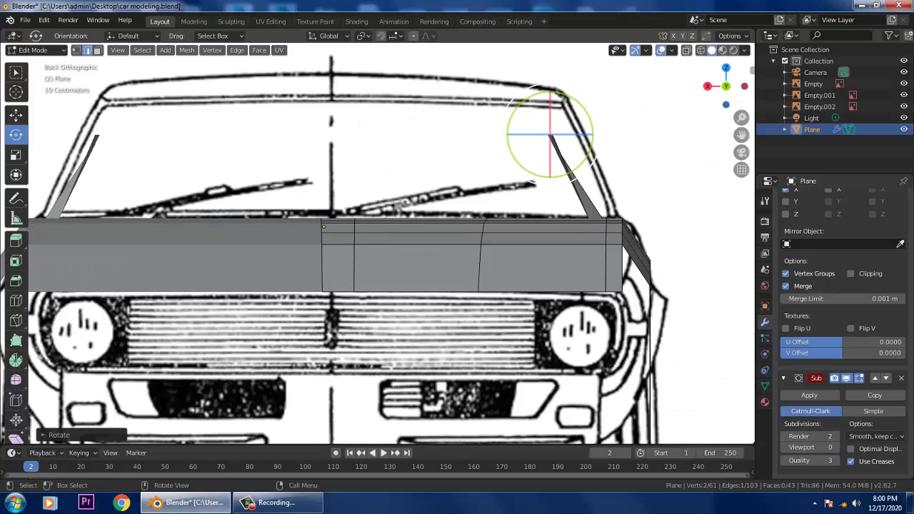
left_click_drag(569, 135, 514, 133)
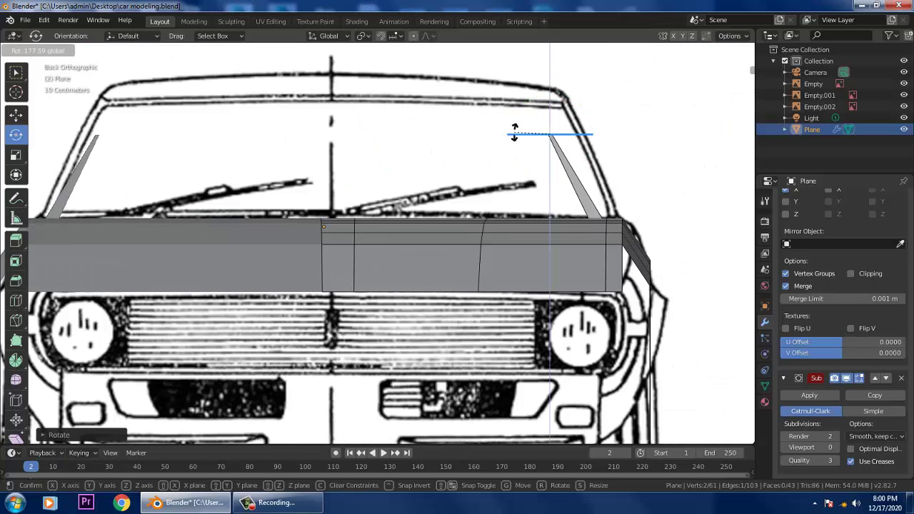
left_click_drag(458, 132, 454, 132)
Move the pillar strip's end edge outward and up toward the windshield's upper corner in back view
left_click(16, 115)
left_click_drag(551, 135, 570, 124)
scroll(377, 243, "up", 1)
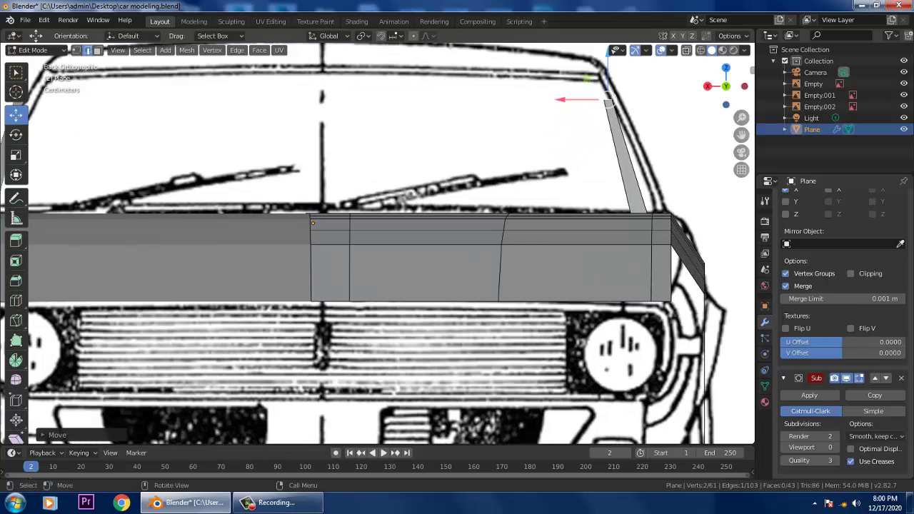
Merge the fender's rear upper corner vertex with the adjacent outer vertex at the base of the pillar strip
middle_click_drag(570, 124, 460, 187)
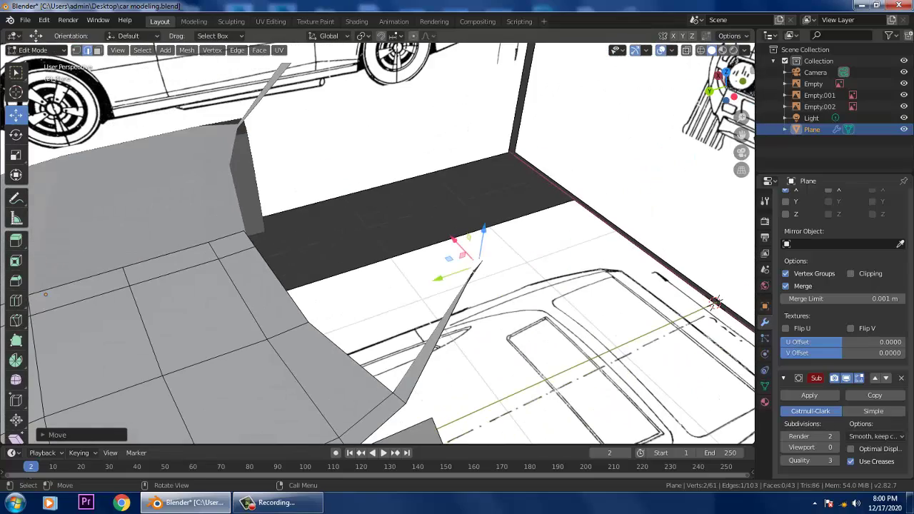
middle_click_drag(463, 221, 468, 91, "shift")
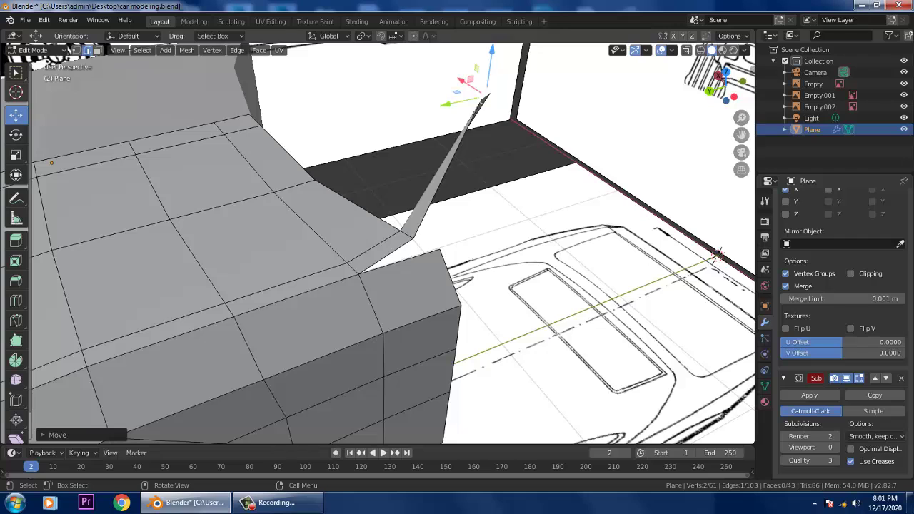
key("1")
left_click_drag(387, 212, 436, 245)
middle_click_drag(435, 245, 391, 280)
scroll(428, 250, "up", 1)
left_click_drag(441, 243, 404, 262)
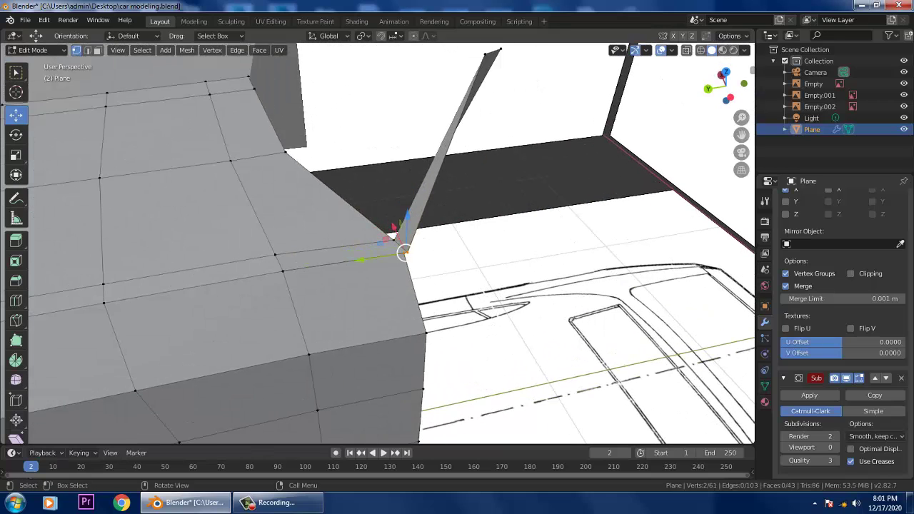
right_click(406, 264)
left_click(459, 264)
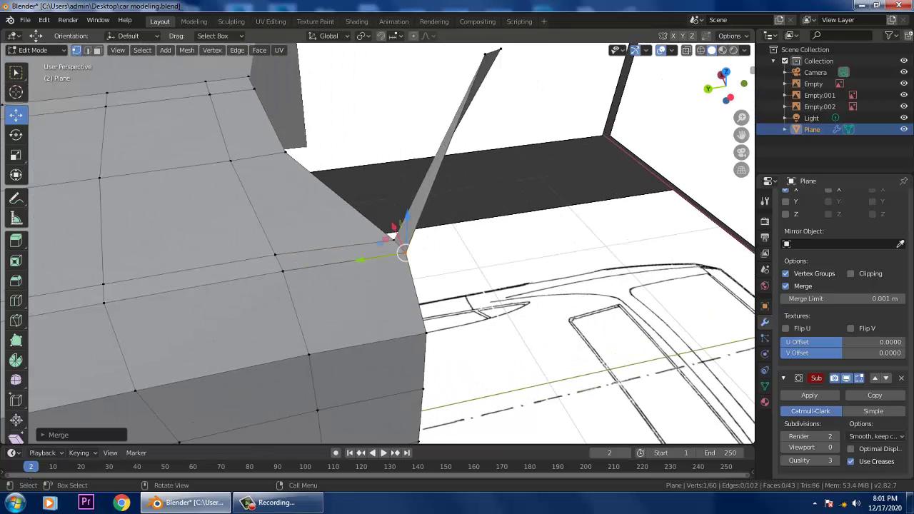
Move the outer vertex at the top of the pillar strip outward to widen the pillar's upper end
scroll(459, 264, "down", 3)
scroll(459, 264, "up", 2)
middle_click_drag(459, 264, 511, 277)
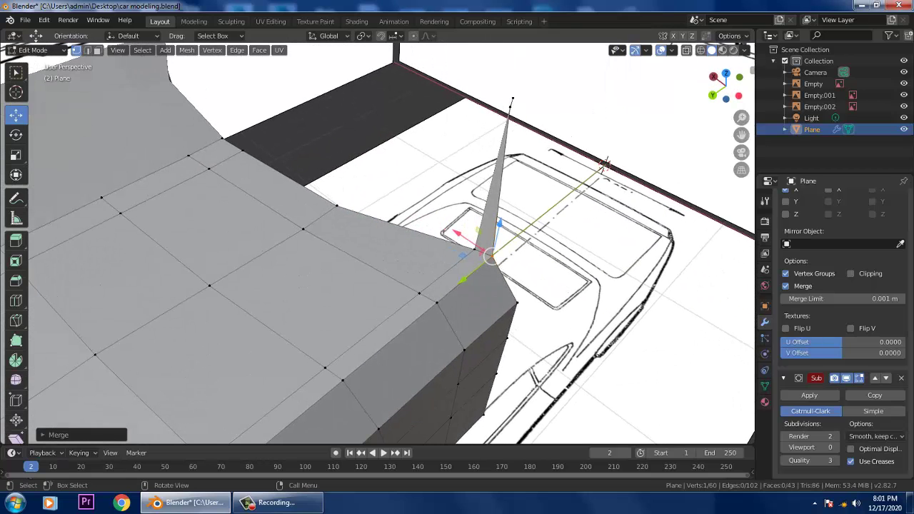
left_click(509, 113)
key("g")
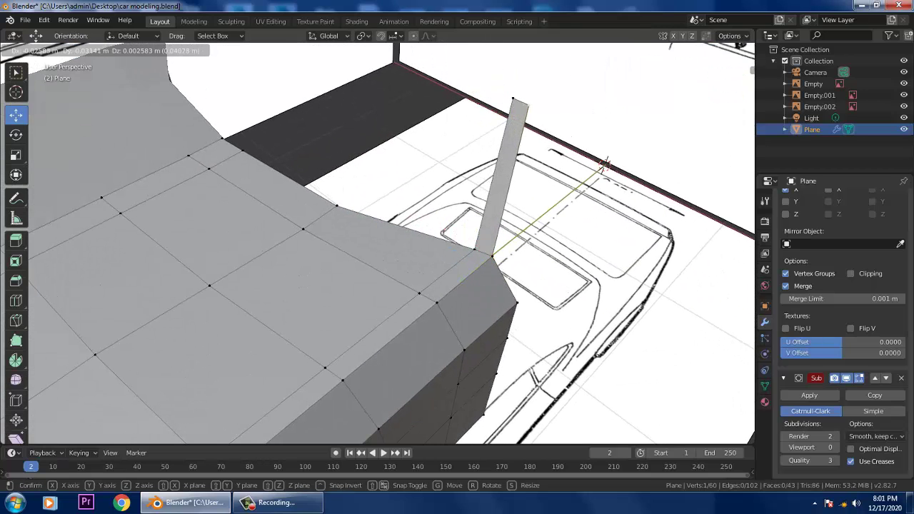
left_click(527, 109)
Move the pillar's upper end edge onto the windshield's upper corner in top view
left_click_drag(528, 110, 500, 167, "alt")
key("KP_1")
mouse_move(457, 186)
middle_mouse_down("alt")
mouse_move(507, 186)
mouse_move(457, 250)
mouse_move(457, 193)
middle_mouse_up("alt")
scroll(393, 243, "down", 4)
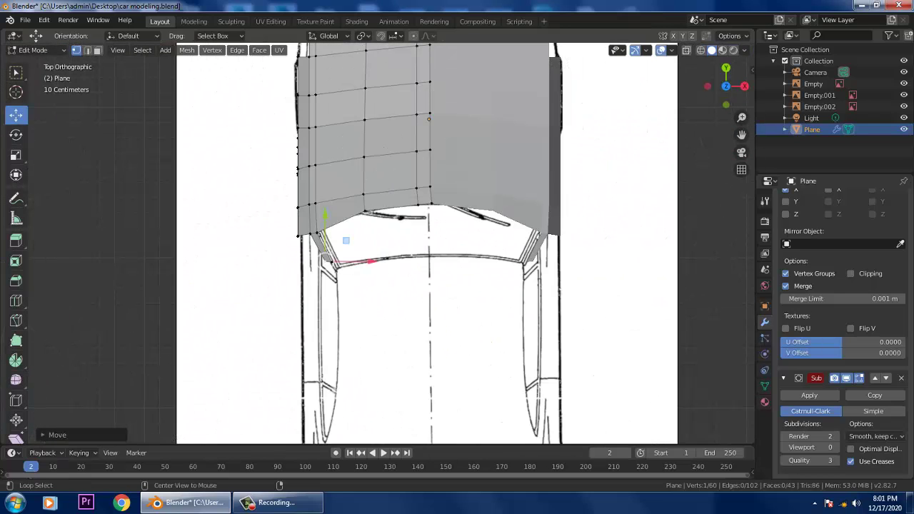
scroll(377, 242, "up", 3)
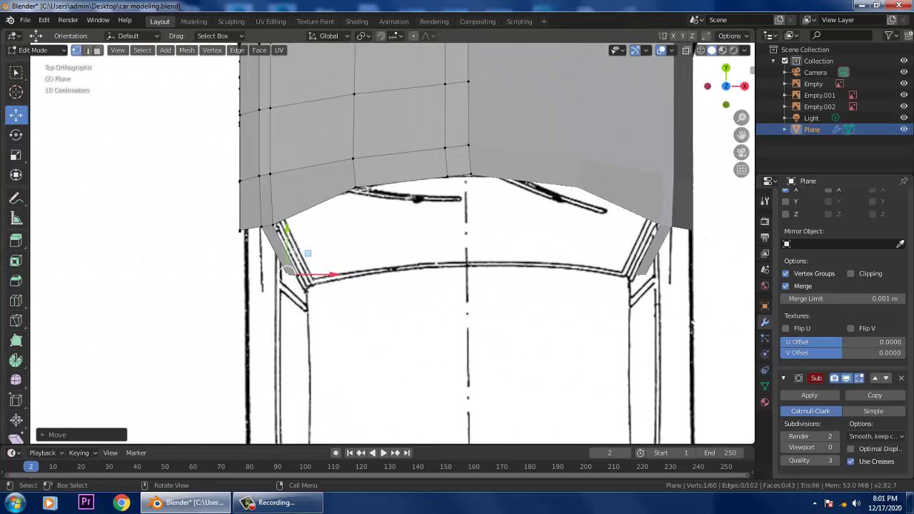
left_click_drag(287, 274, 308, 287)
key("ctrl+z")
key("2")
Extrude the pillar's upper edge rearward in three segments along the side window to its rear tip in top view
middle_click_drag(308, 288, 298, 90, "shift")
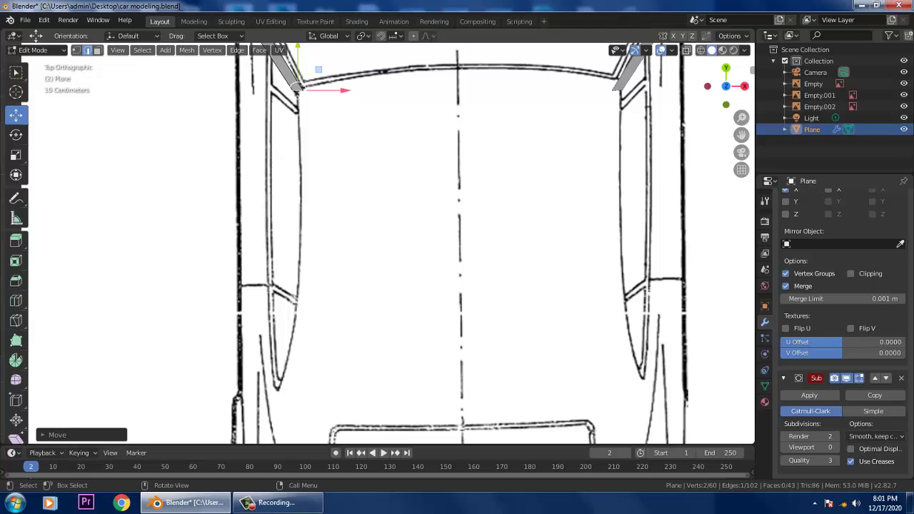
key("e")
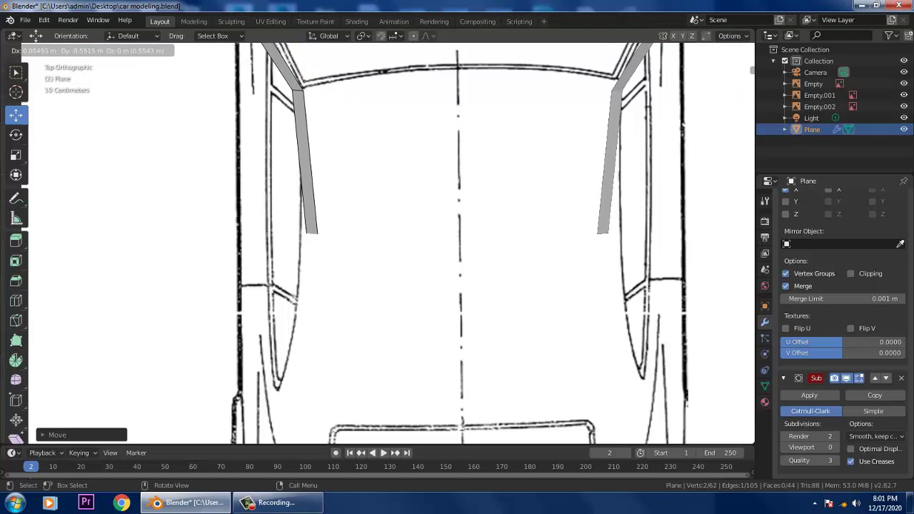
left_click(307, 194)
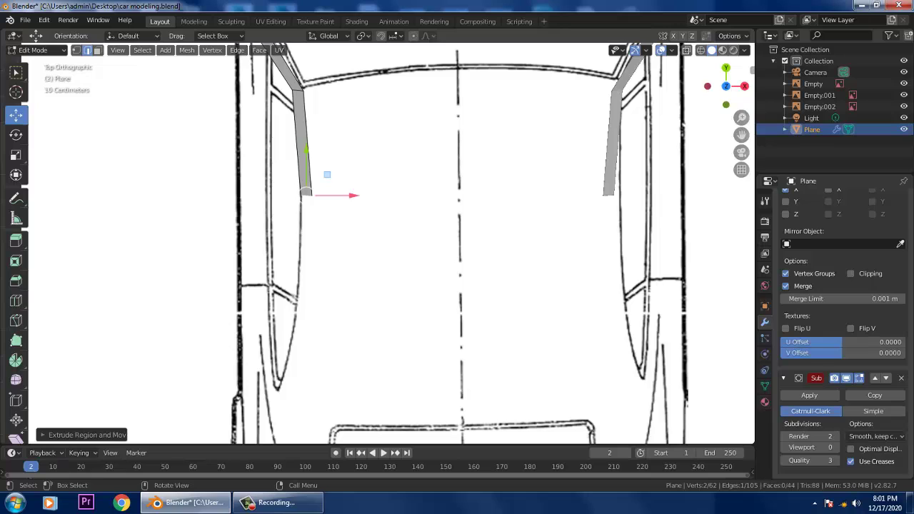
key("e")
key("Return")
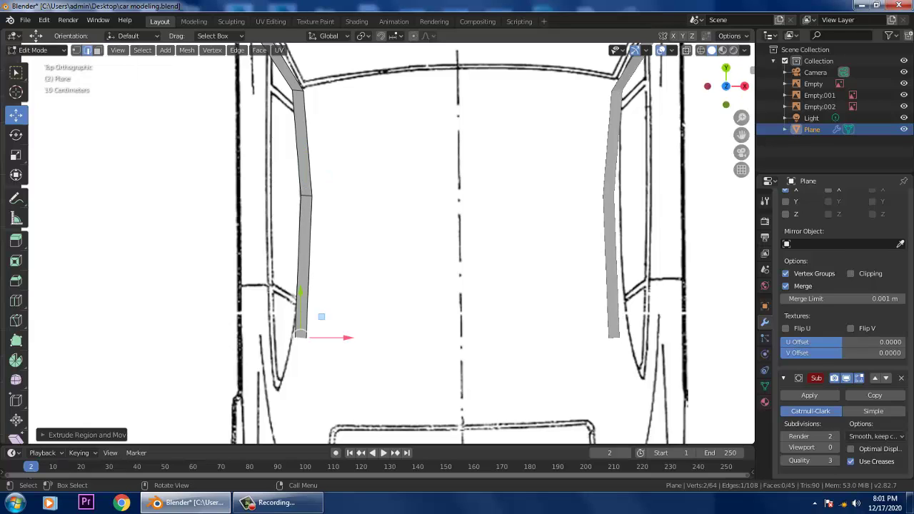
key("e")
key("Return")
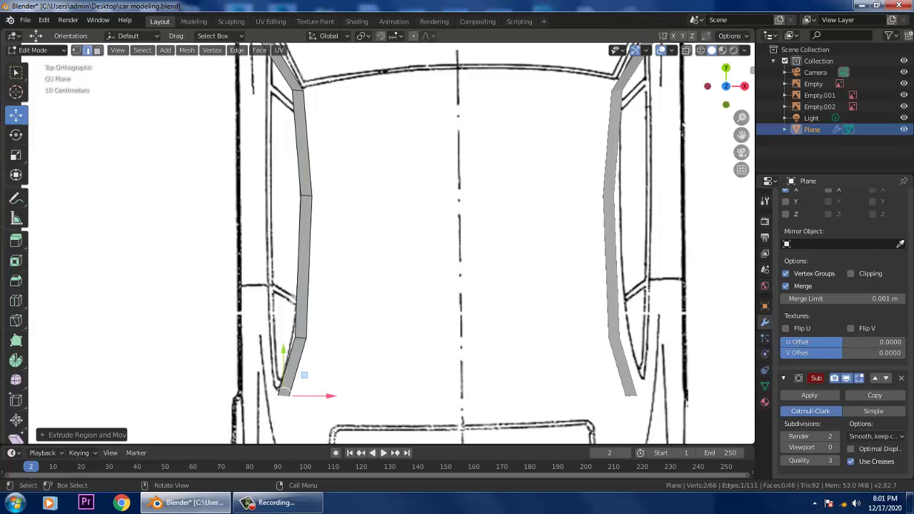
Move the two front vertex pairs of the roof rail onto the upper line of the side window in left side view
middle_click_drag(307, 385, 449, 275)
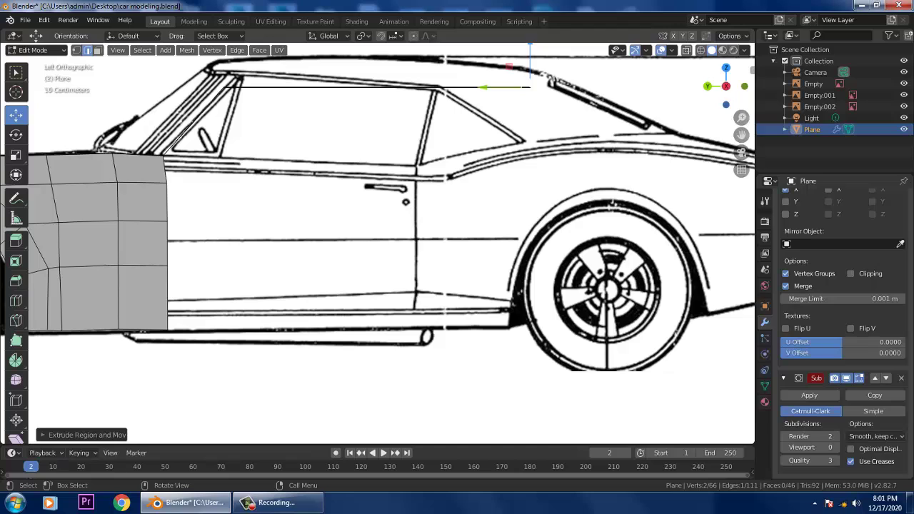
key("1")
left_click_drag(210, 74, 242, 102)
key("g")
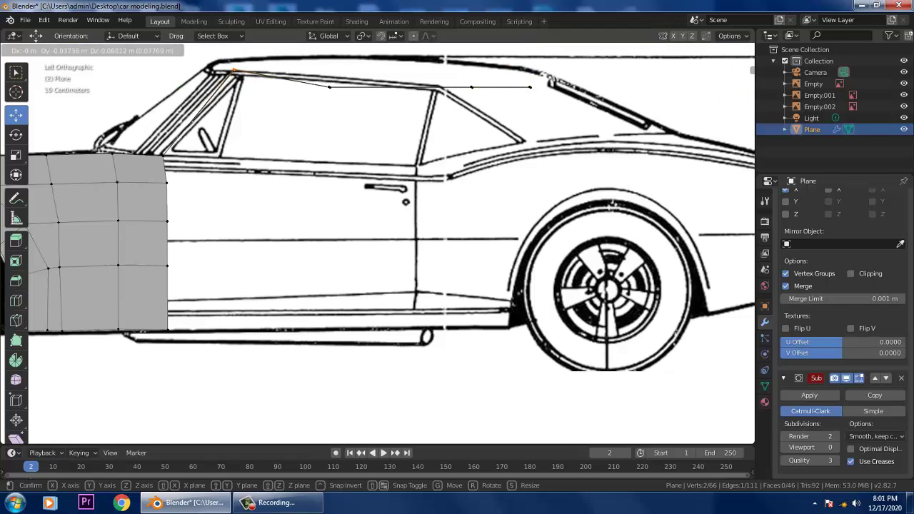
left_click(252, 88)
left_click_drag(313, 75, 343, 106)
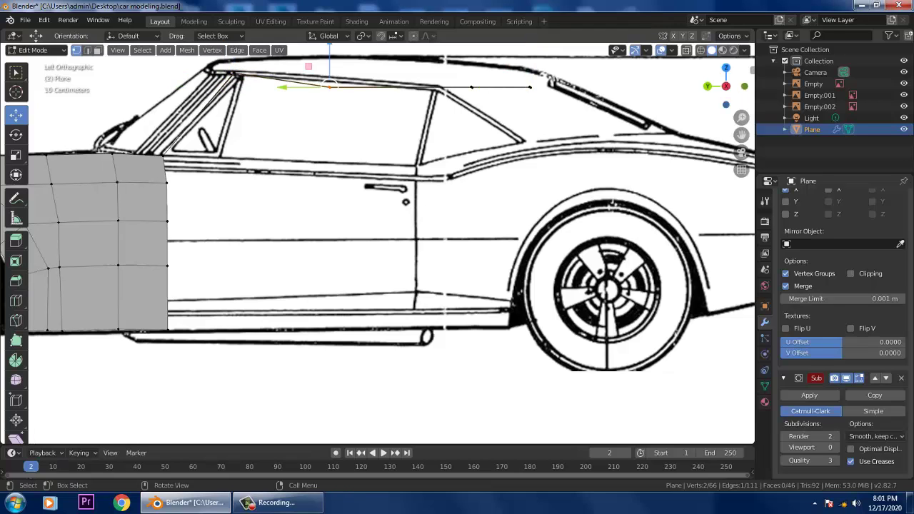
key("g")
left_click(345, 98)
Move the third rail vertex pair to the window's rear upper corner and the end pair down to the window's rear tip
left_click_drag(458, 75, 486, 105)
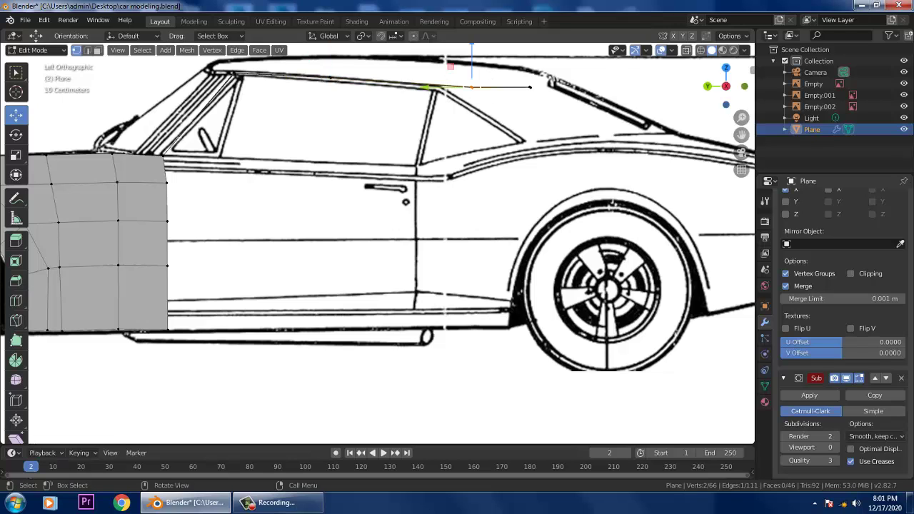
key("g")
left_click(463, 106)
left_click_drag(515, 74, 545, 104)
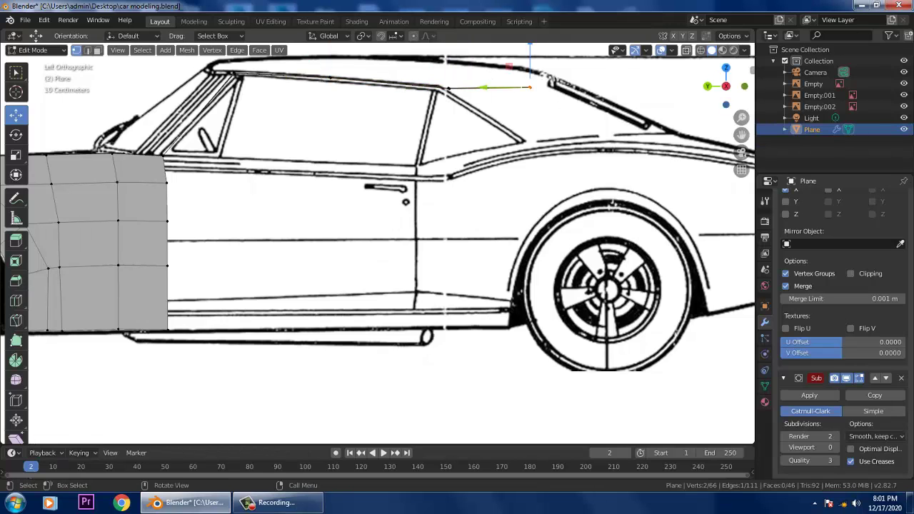
key("g")
left_click(537, 157)
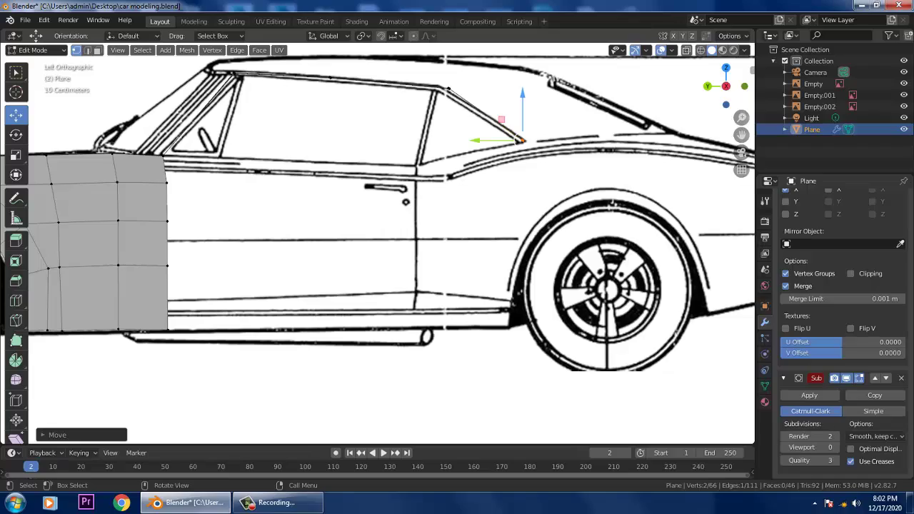
scroll(377, 244, "up", 3)
scroll(391, 243, "down", 4)
Raise the three inner vertices along the roof rail slightly and save the file
middle_click_drag(429, 244, 502, 289)
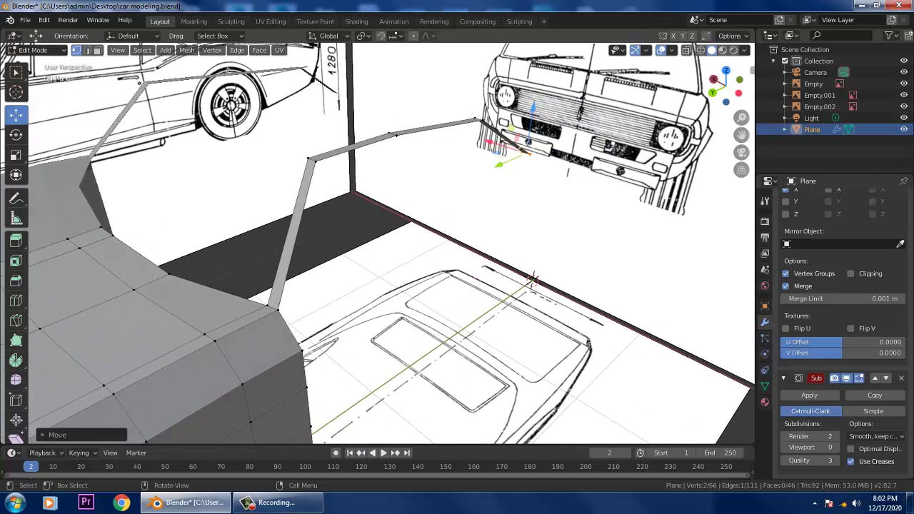
left_click(268, 305)
mouse_move(267, 304)
left_mouse_down()
mouse_move(255, 302)
mouse_move(282, 306)
left_mouse_up()
left_click(277, 309)
scroll(283, 305, "down", 2)
middle_click_drag(283, 306, 240, 316)
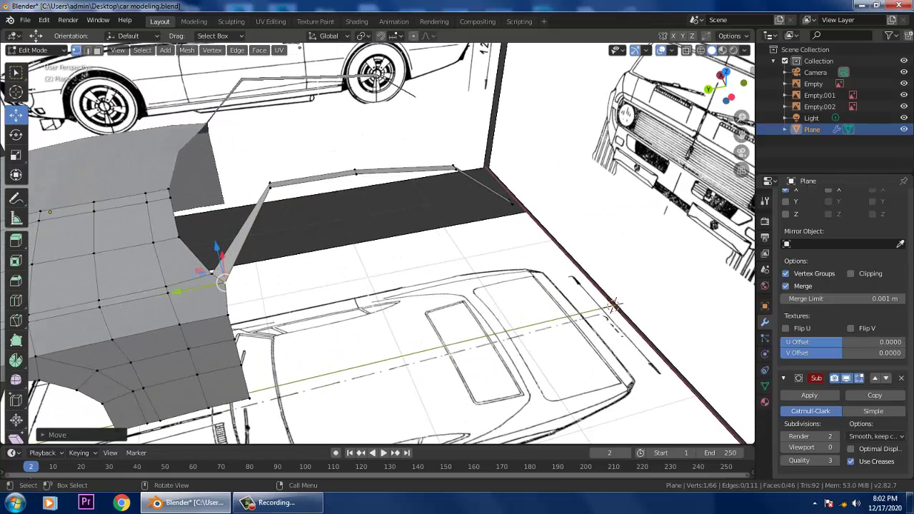
left_click(269, 185)
left_click(355, 172, "shift")
left_click(455, 167, "shift")
left_click_drag(362, 132, 361, 125)
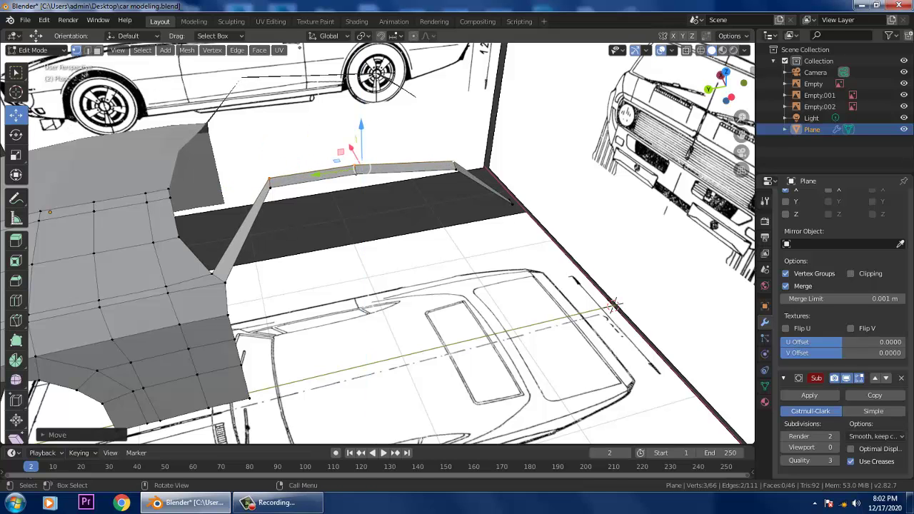
middle_click_drag(361, 128, 293, 132)
key("ctrl+s")
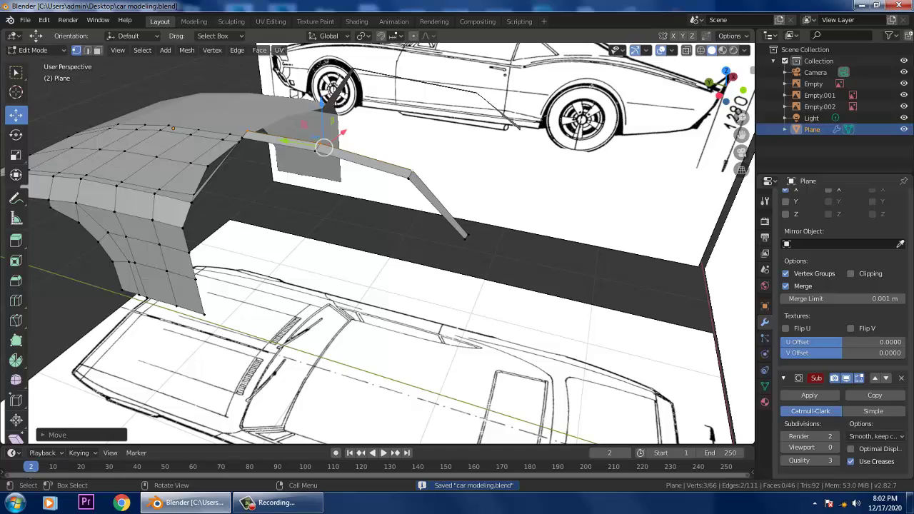
Raise the inner vertex at the roof rail's rear end slightly
left_click(468, 236)
left_click_drag(473, 195, 473, 192)
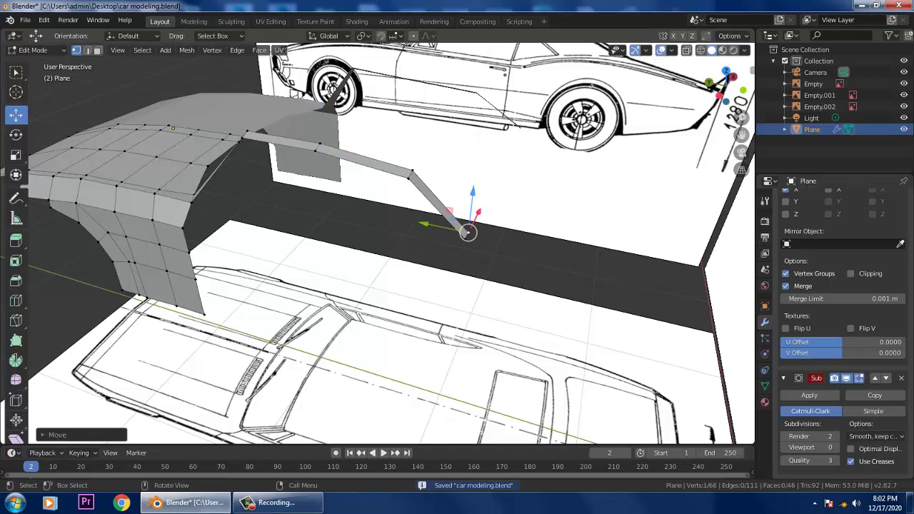
key("Tab")
key("Tab")
Move the rail's inner front vertex slightly forward to the windshield's upper corner in top view
middle_click_drag(472, 195, 358, 189)
scroll(551, 181, "down", 1)
scroll(392, 244, "up", 1)
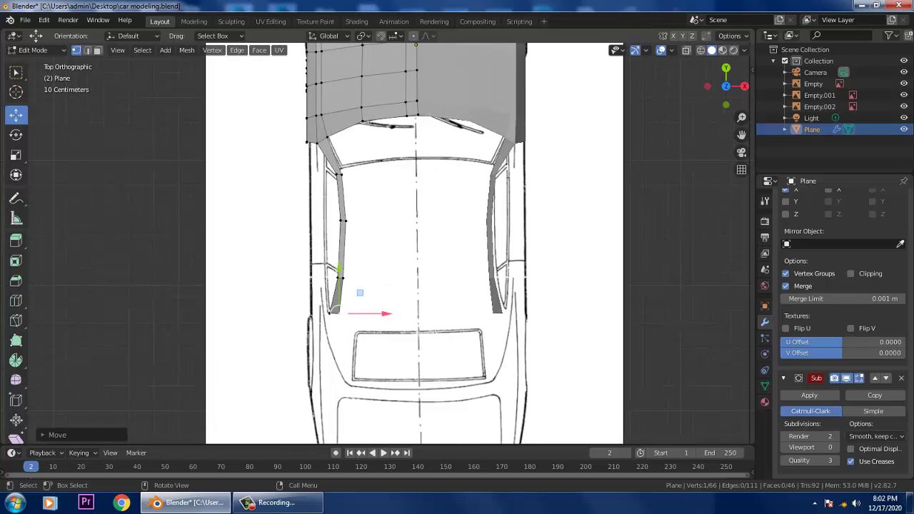
scroll(392, 243, "up", 1)
scroll(378, 243, "up", 2)
left_click_drag(330, 137, 312, 117)
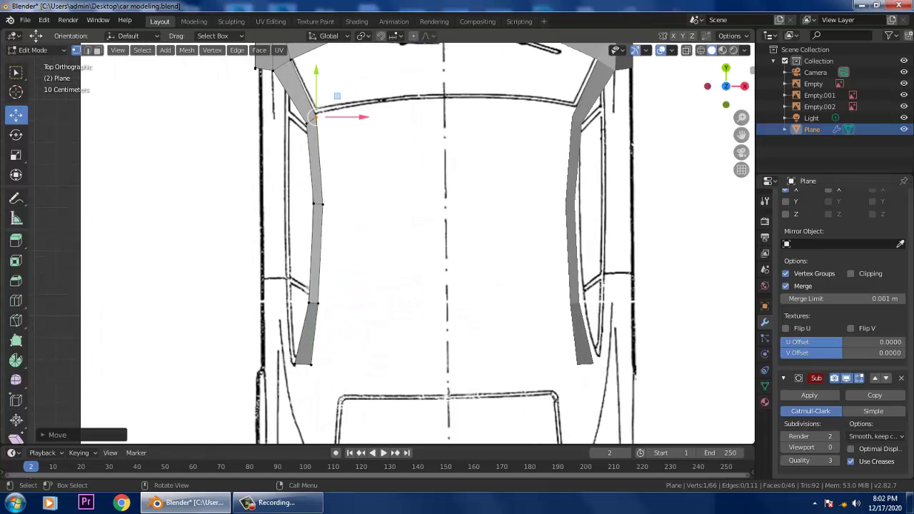
Extrude the roof rail's three inner edges across the roof to the car's centerline in top view
key("2")
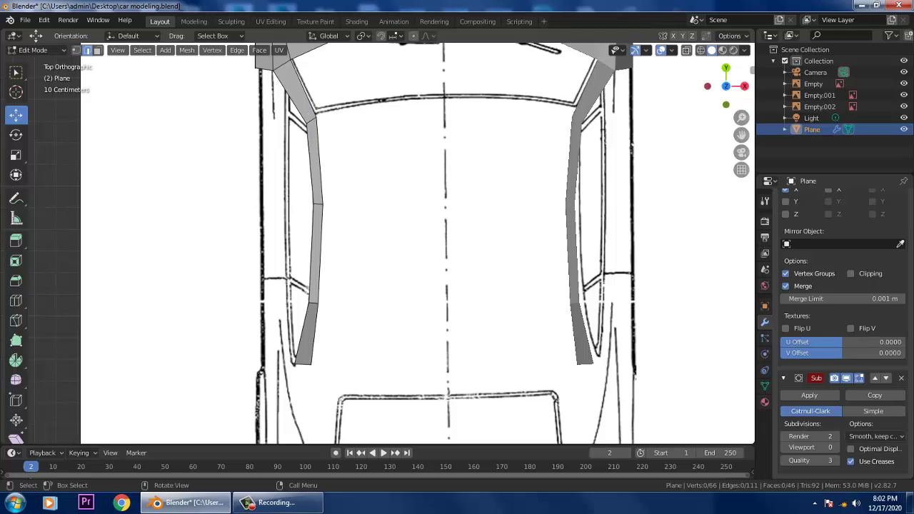
left_click(320, 162)
left_click(321, 252, "shift")
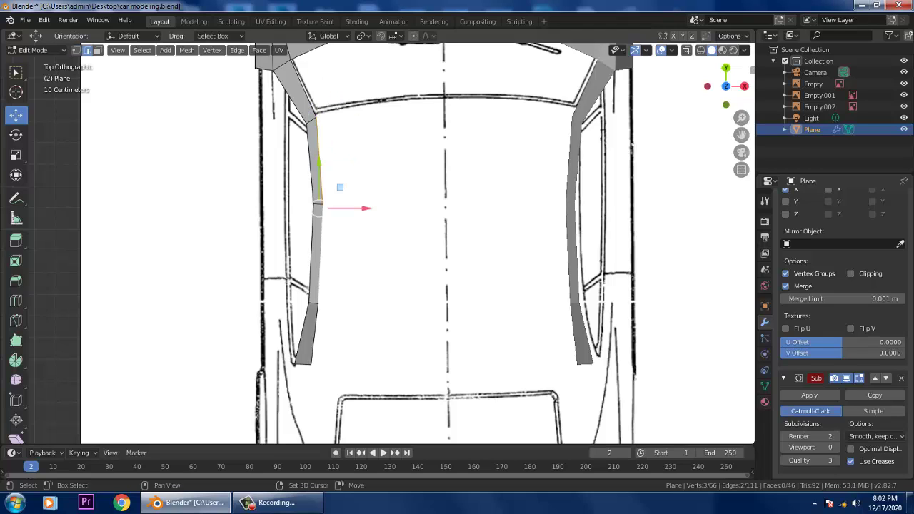
left_click(315, 334, "shift")
key("e")
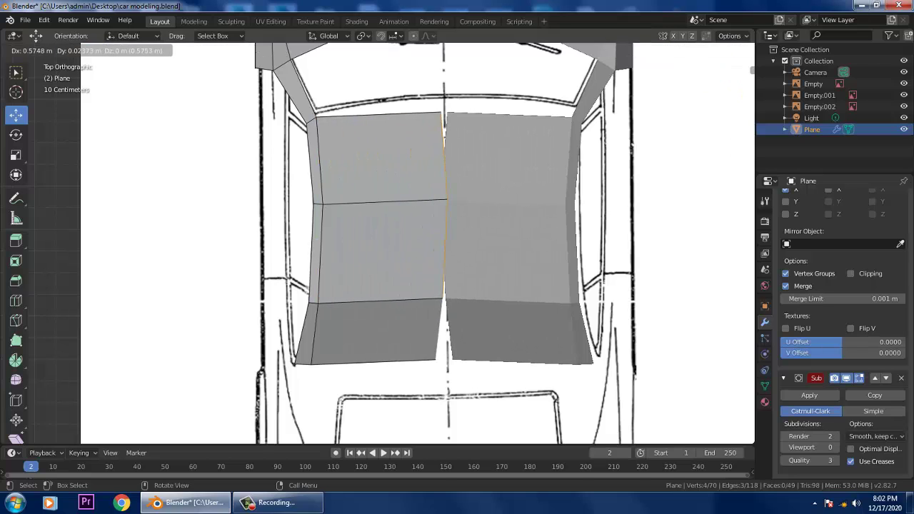
left_click(439, 329)
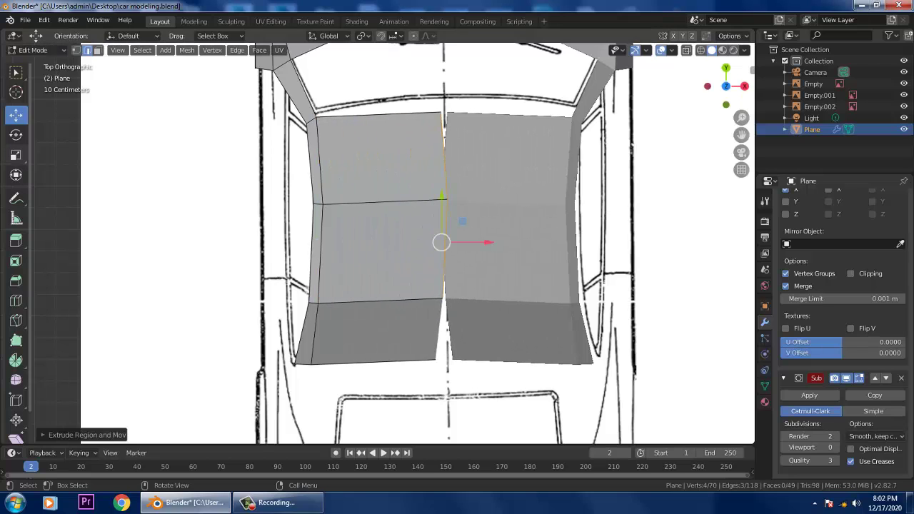
Straighten the roof's extruded center edges by scaling them along the X axis
left_click(15, 155)
left_click_drag(486, 242, 427, 237)
left_click(16, 115)
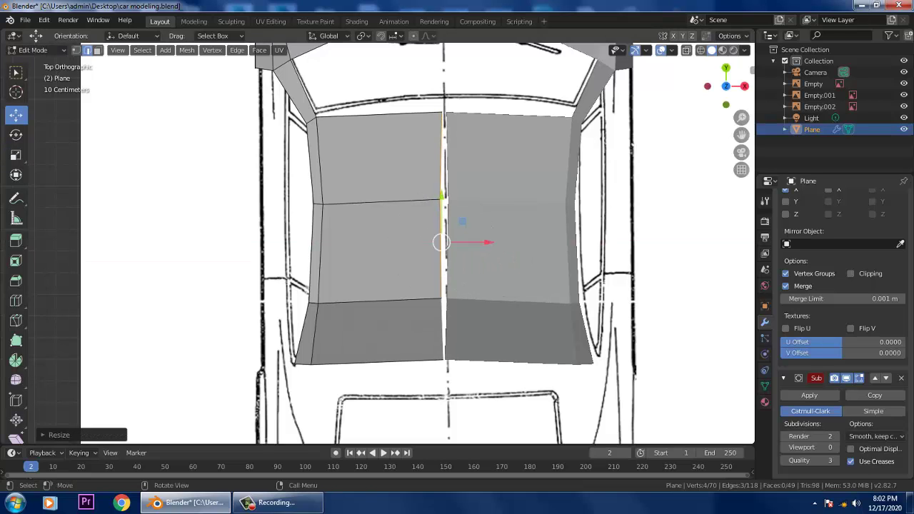
Shift the roof's center edges along X to meet the car's centerline and add two lengthwise loop cuts to the roof panel
left_click_drag(489, 242, 493, 242)
scroll(494, 243, "down", 2)
middle_click_drag(494, 243, 702, 123)
scroll(697, 123, "down", 2)
middle_click_drag(400, 243, 514, 253, "shift")
key("ctrl+r")
left_click(449, 182)
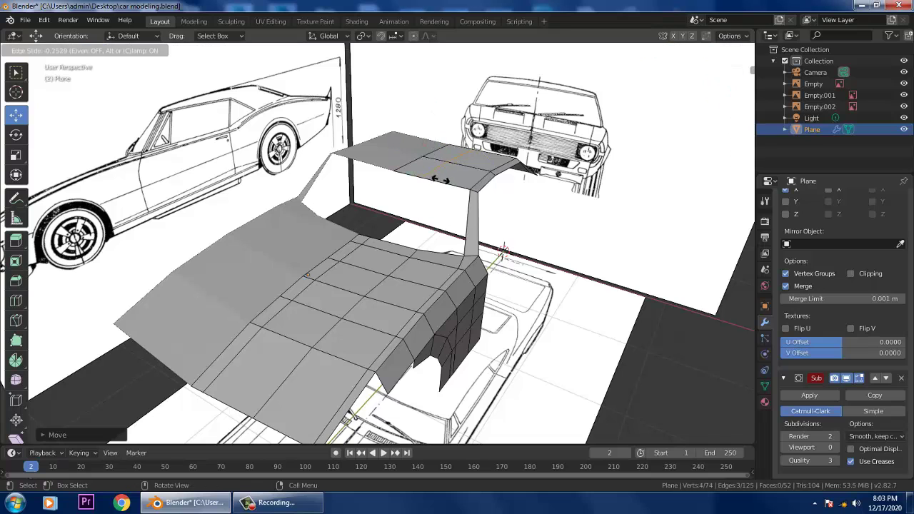
key("ctrl+r")
left_click(455, 183)
left_click(456, 183)
middle_click_drag(457, 185, 412, 184)
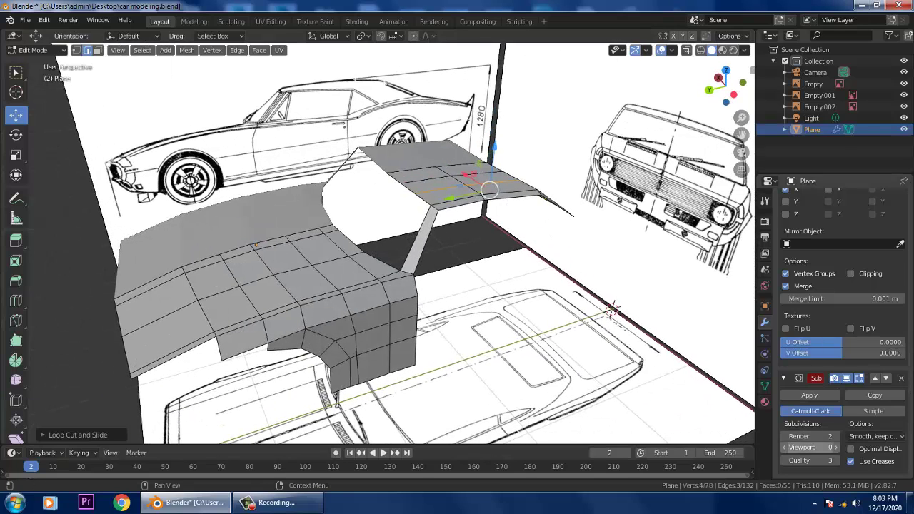
Switch to Object Mode and examine the hood, fender, pillars and roof against the blueprints from several angles
left_click(36, 50)
left_click(41, 64)
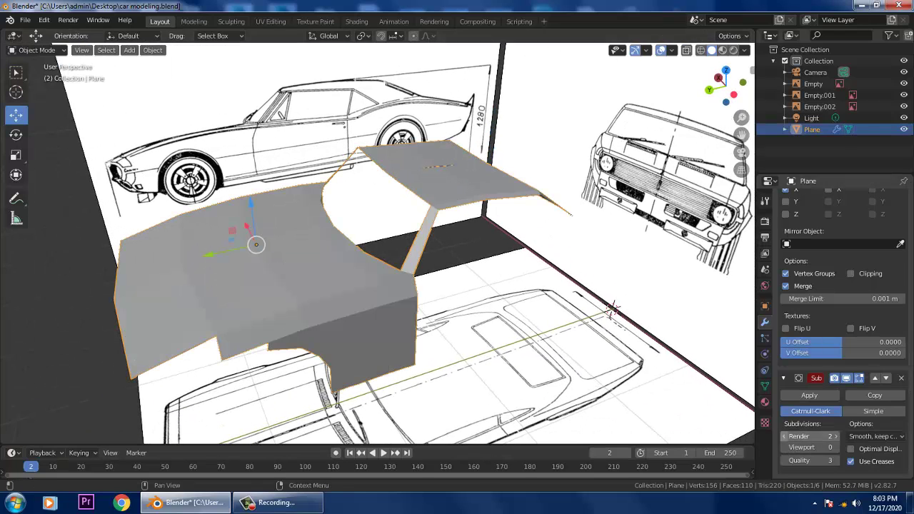
mouse_move(809, 448)
left_mouse_down()
mouse_move(854, 447)
mouse_move(809, 448)
left_mouse_up()
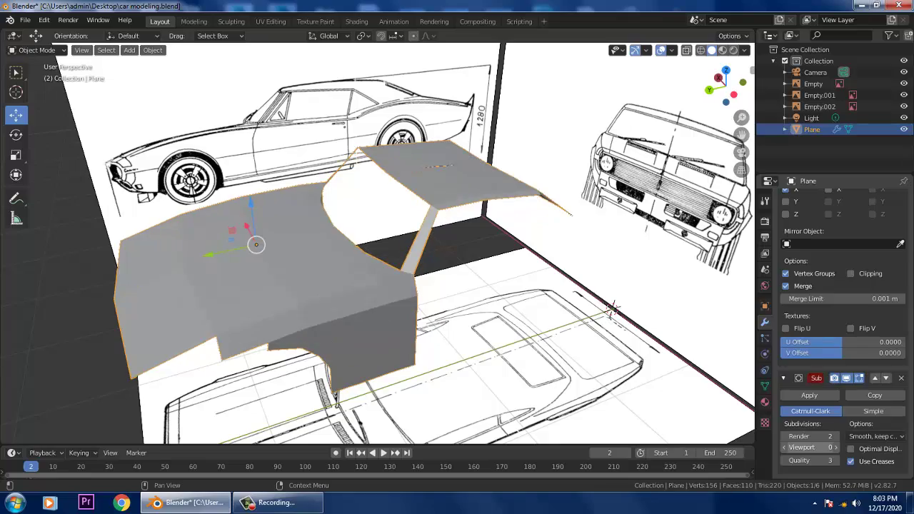
mouse_move(493, 275)
middle_mouse_down()
mouse_move(342, 264)
mouse_move(501, 277)
mouse_move(499, 243)
mouse_move(500, 271)
middle_mouse_up()
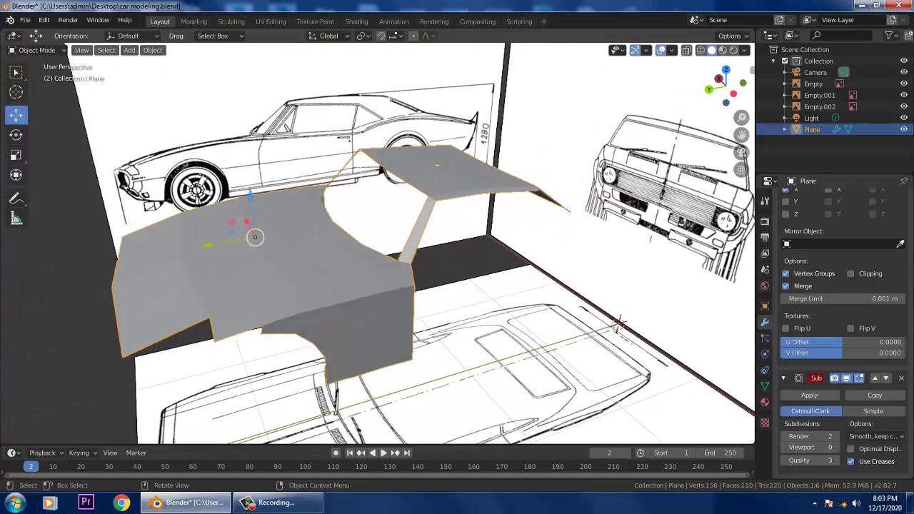
scroll(500, 271, "down", 2)
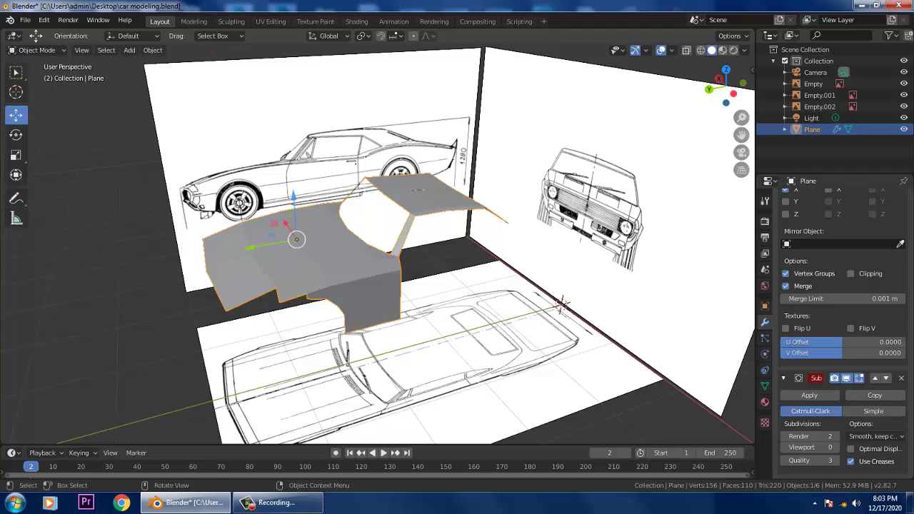
scroll(500, 272, "up", 1)
middle_click_drag(500, 272, 456, 332)
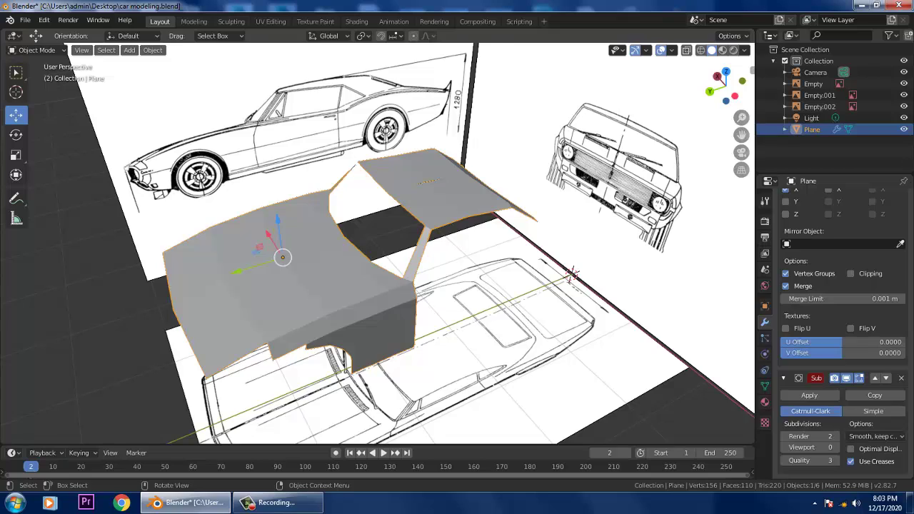
scroll(400, 244, "down", 1)
middle_click_drag(400, 244, 364, 232)
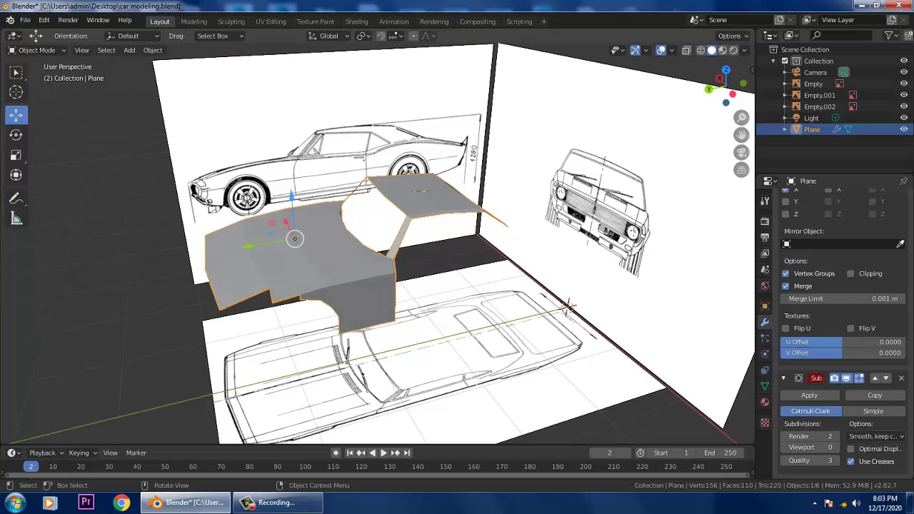